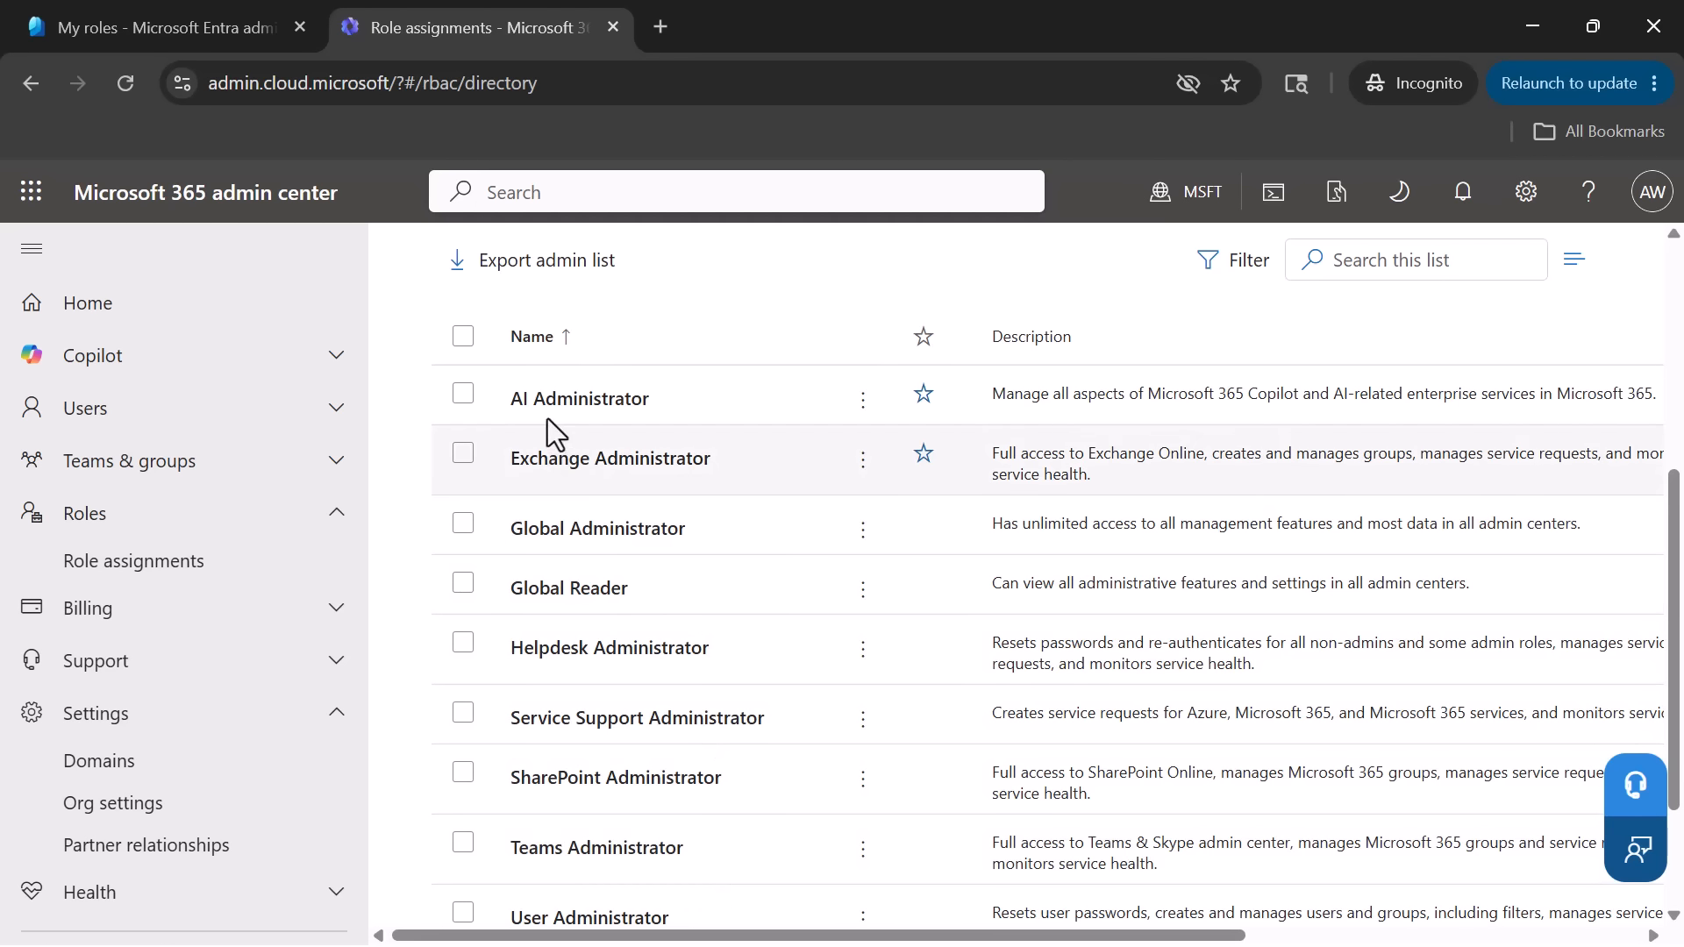
- Review the AI Administrator role's general description, assigned admins and permissions, and close its details
click(579, 399)
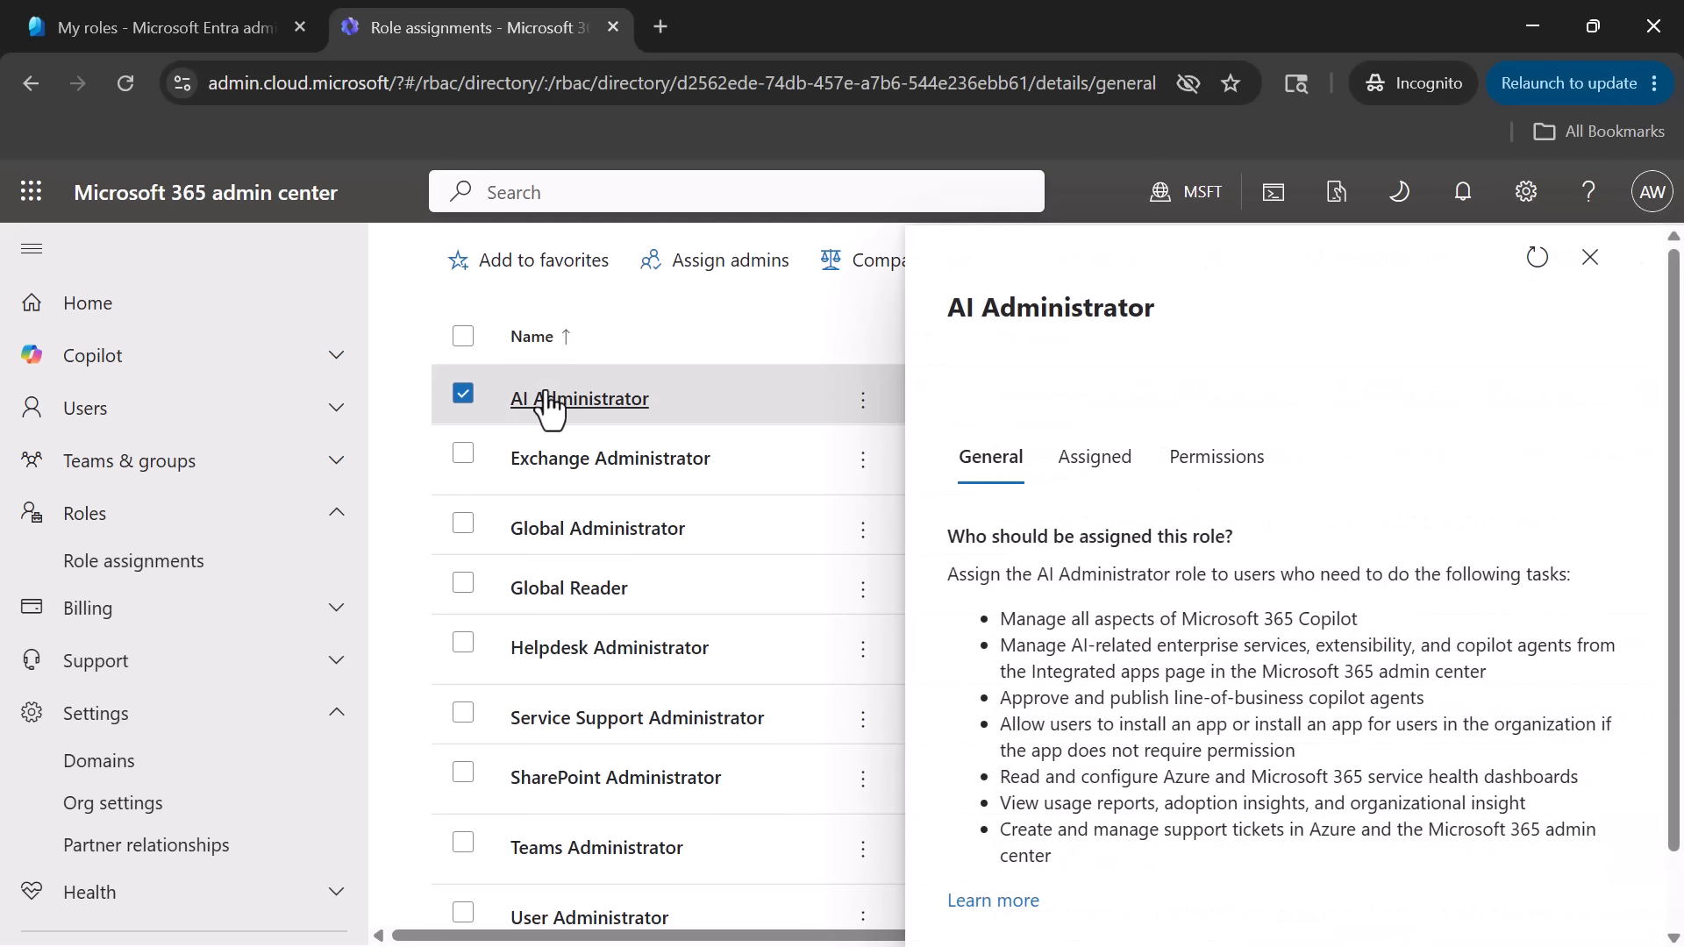
click(1087, 478)
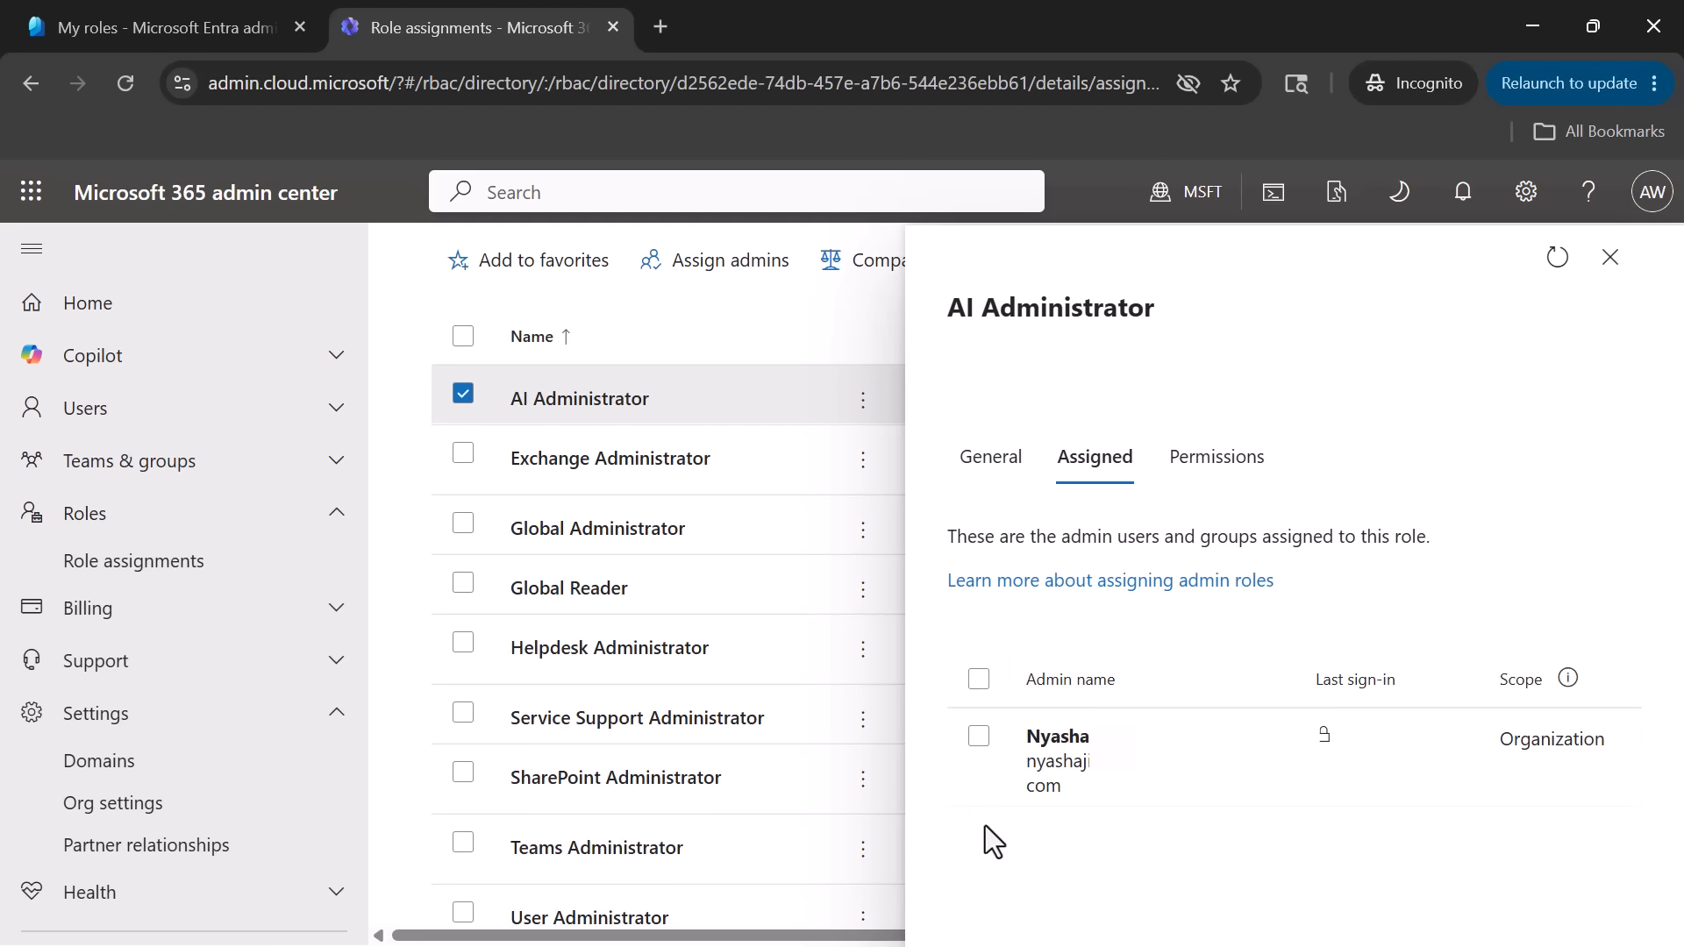
click(1226, 463)
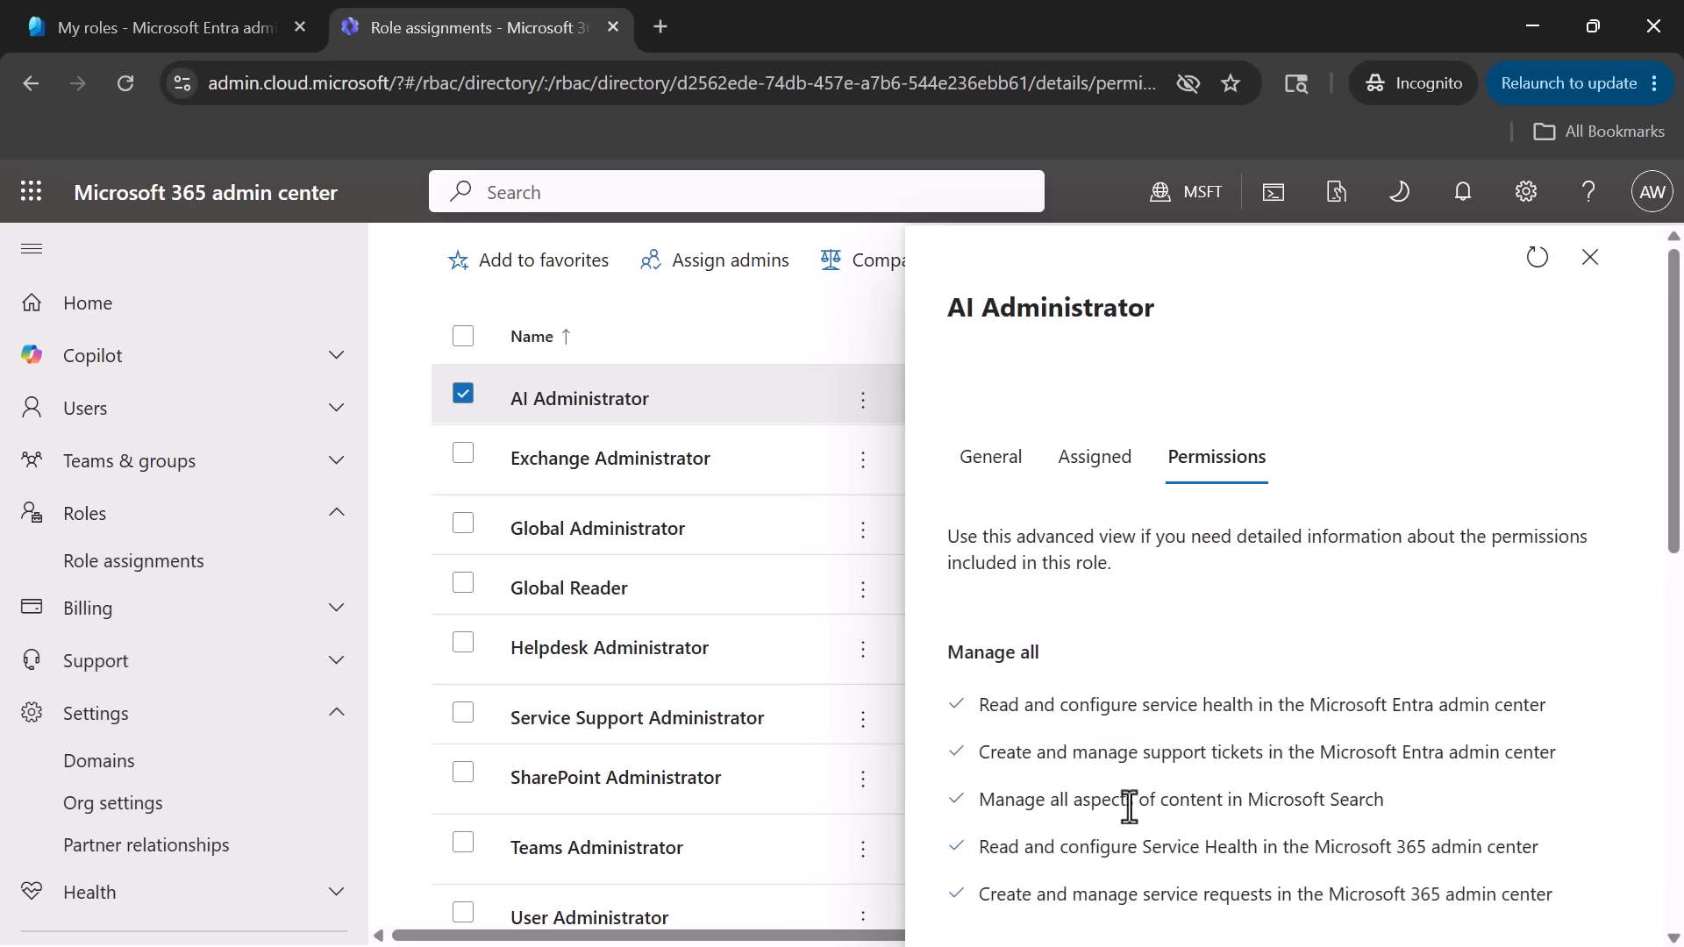
click(1586, 263)
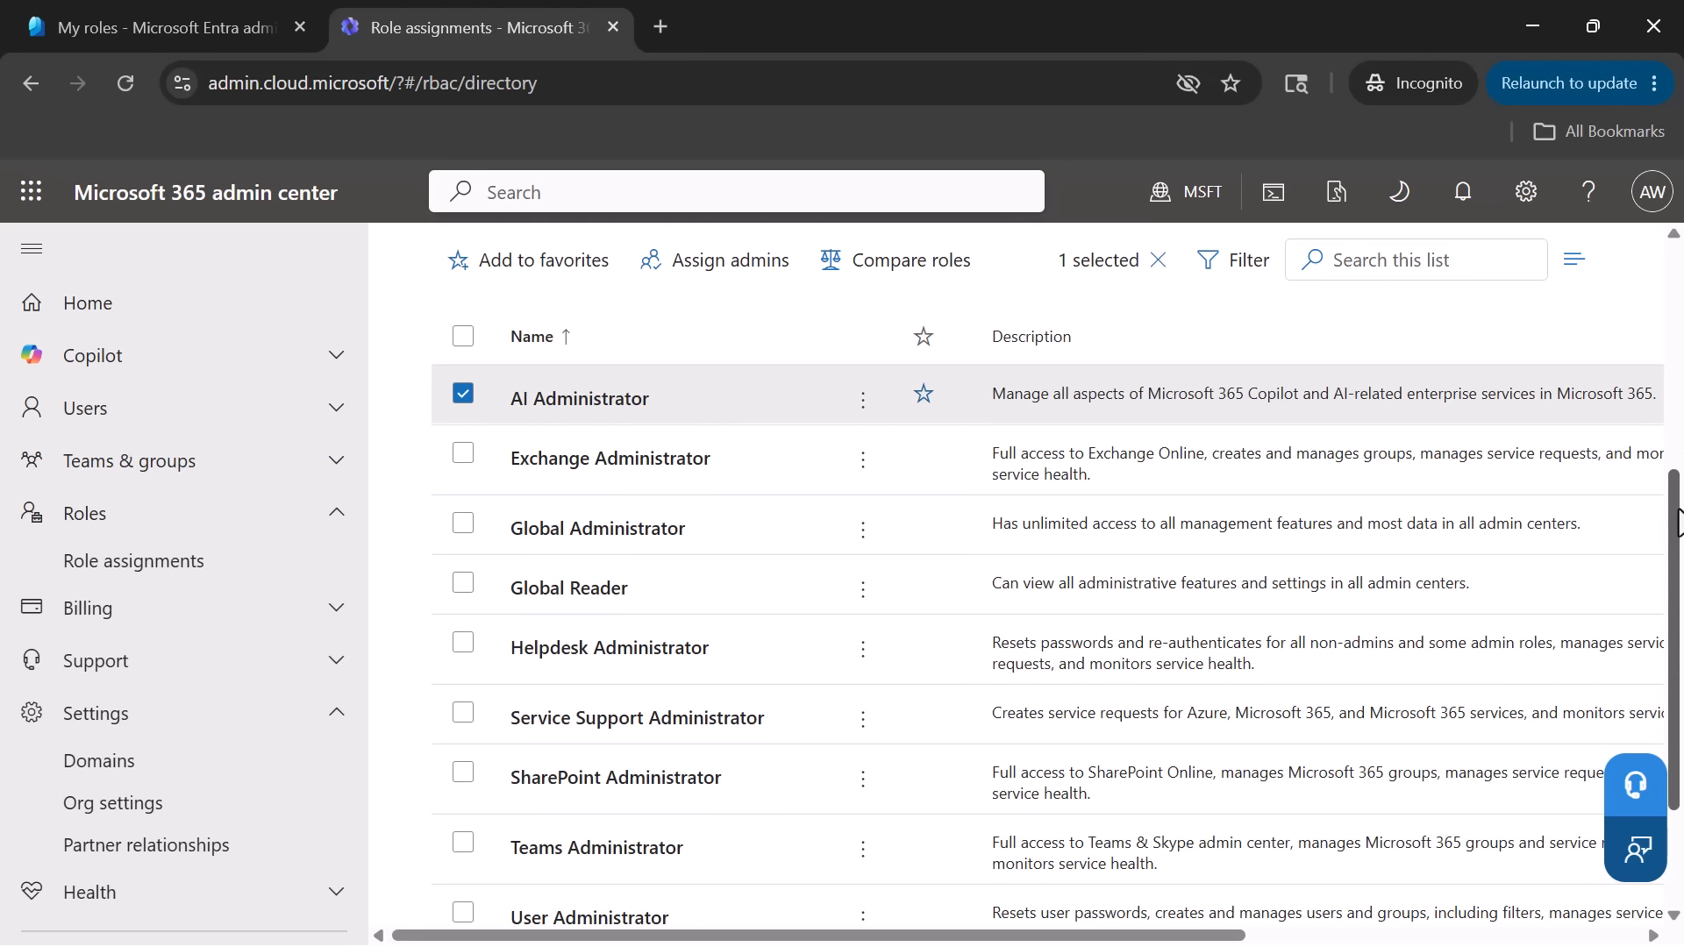
- Review the Global Administrator role's permissions and its guidance on who should be assigned the role, and close its details
scroll(1675, 524, down, 1)
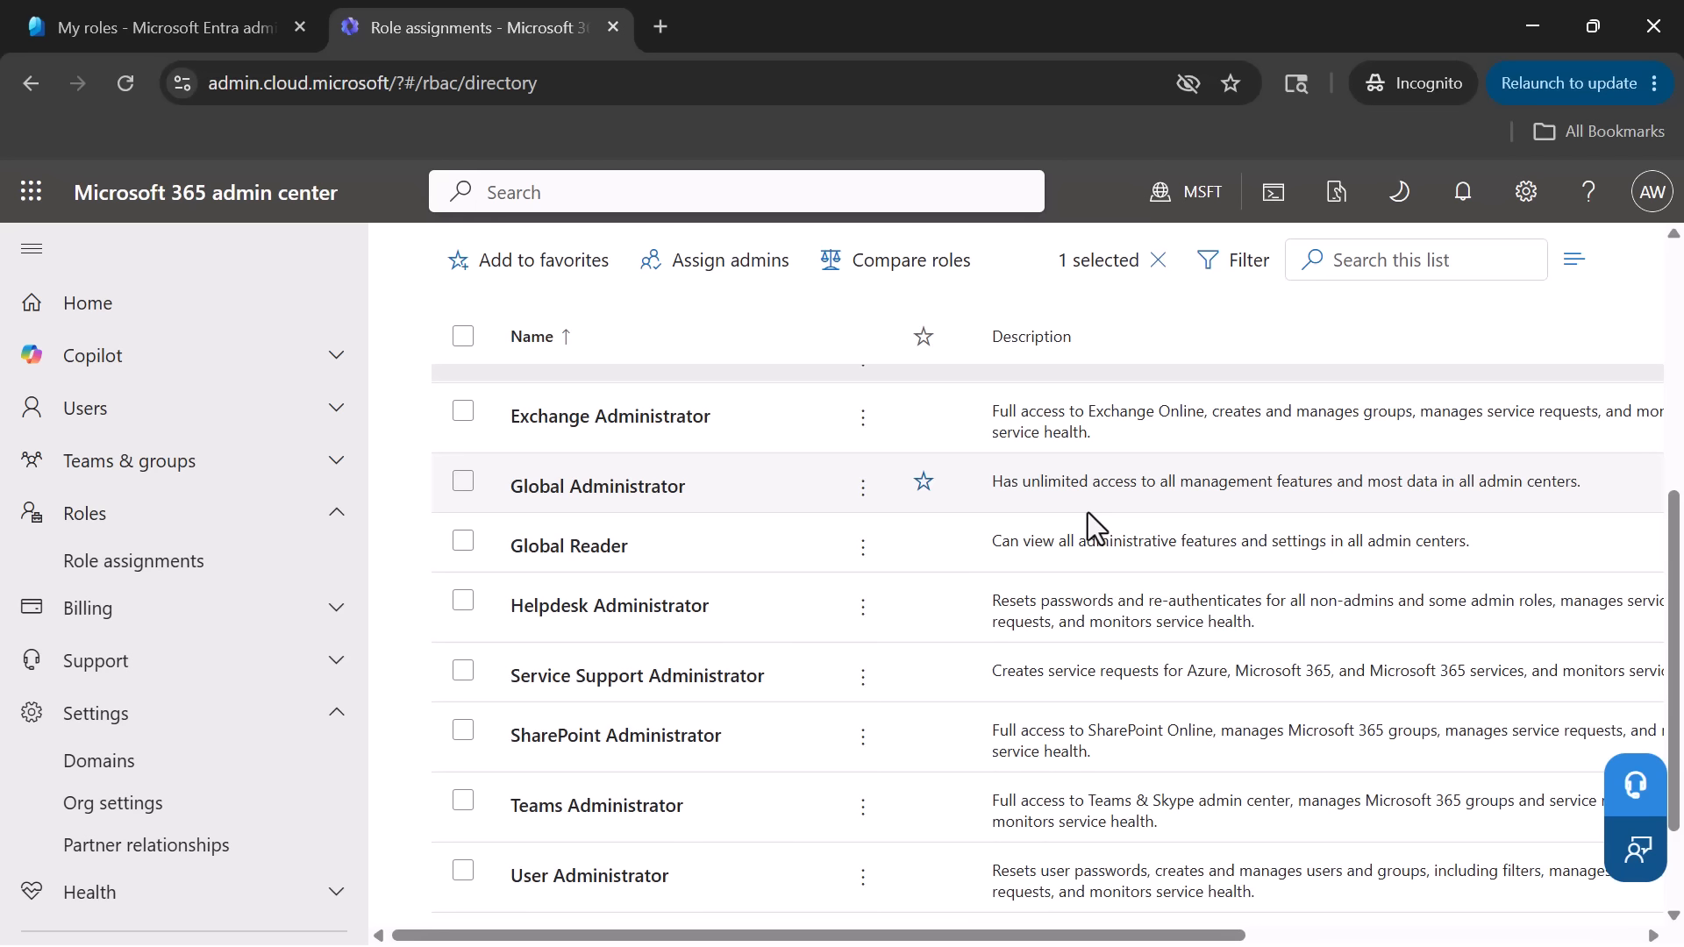
click(600, 489)
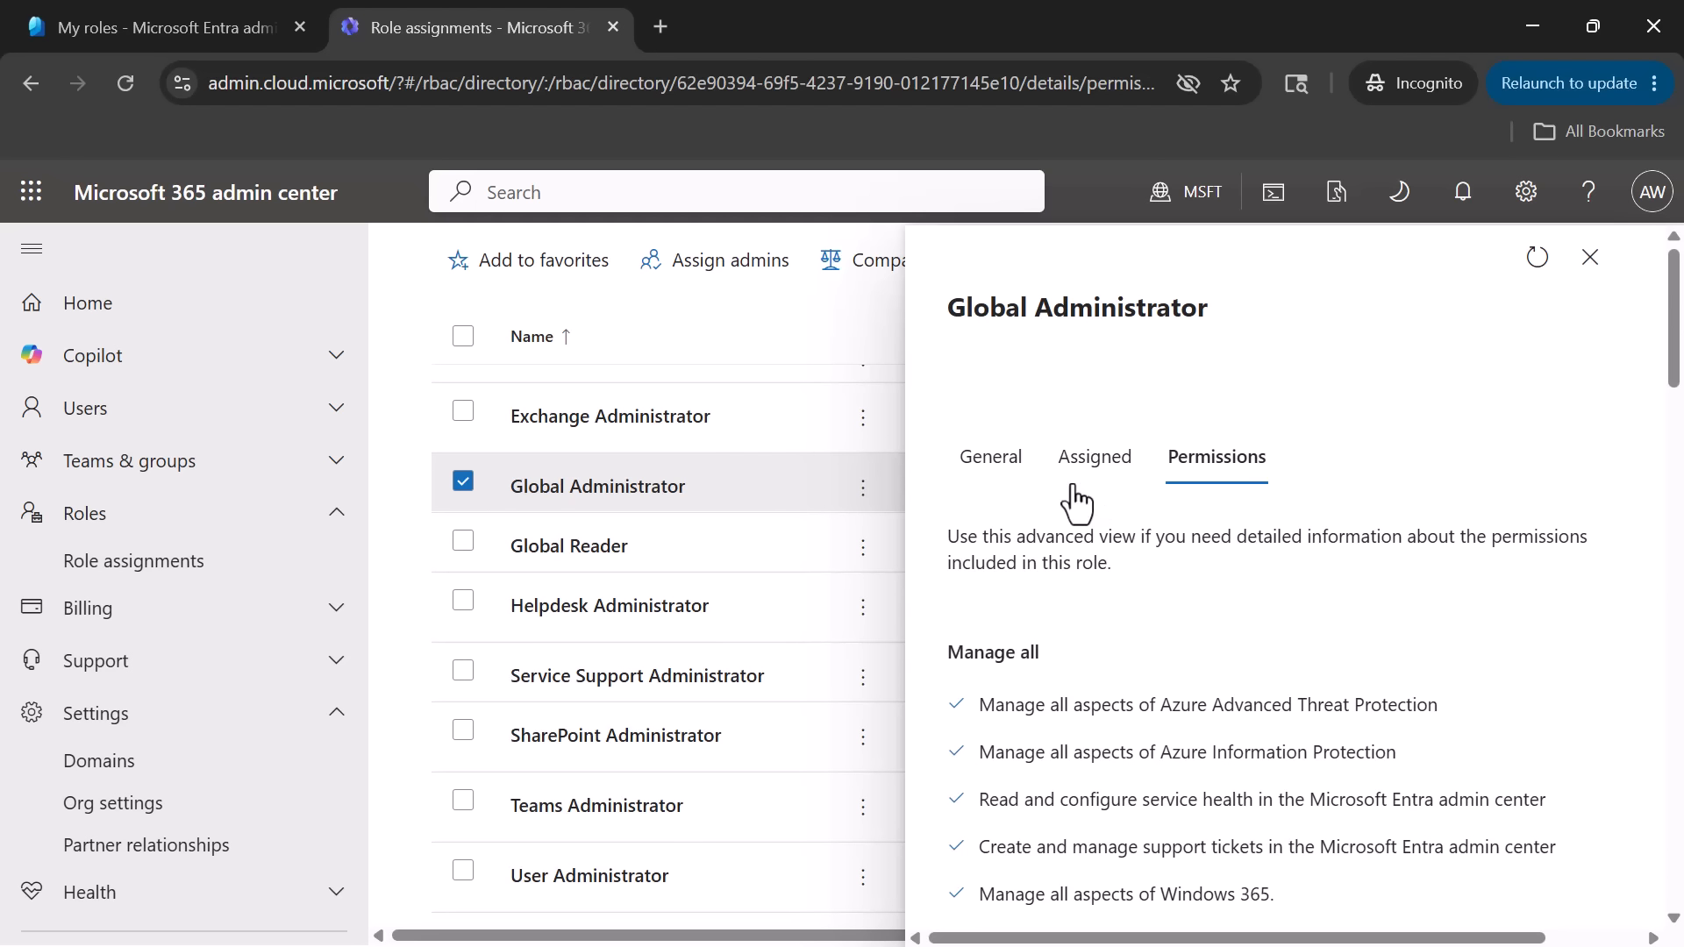
click(1001, 473)
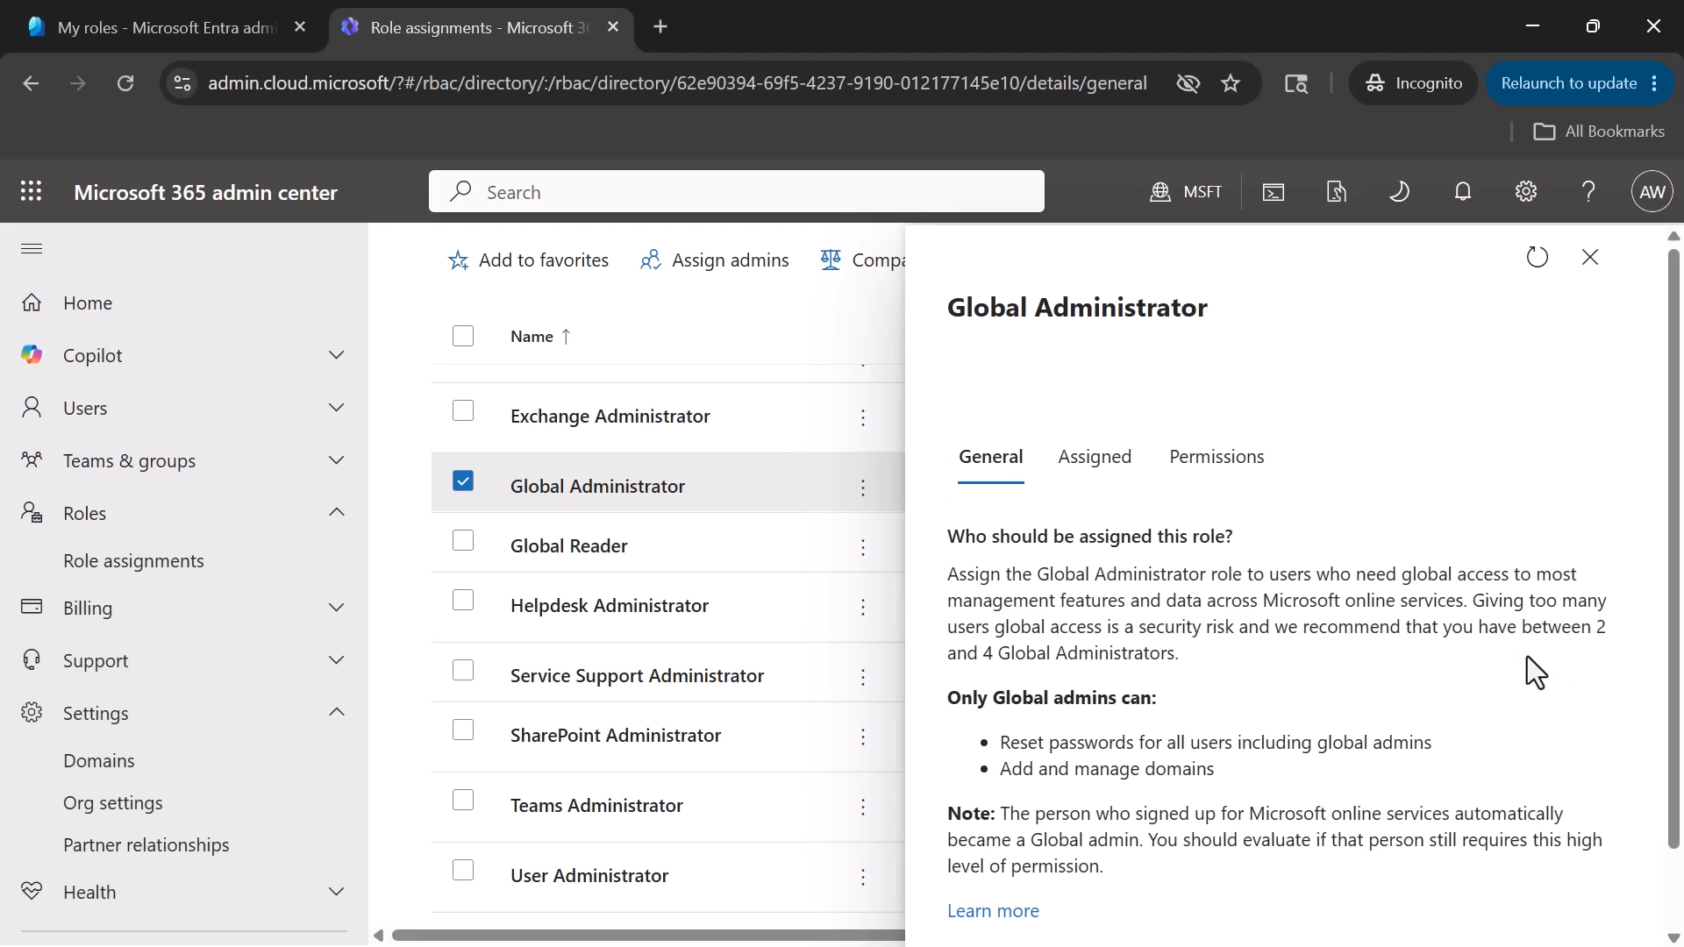
drag(1672, 632, 1669, 727)
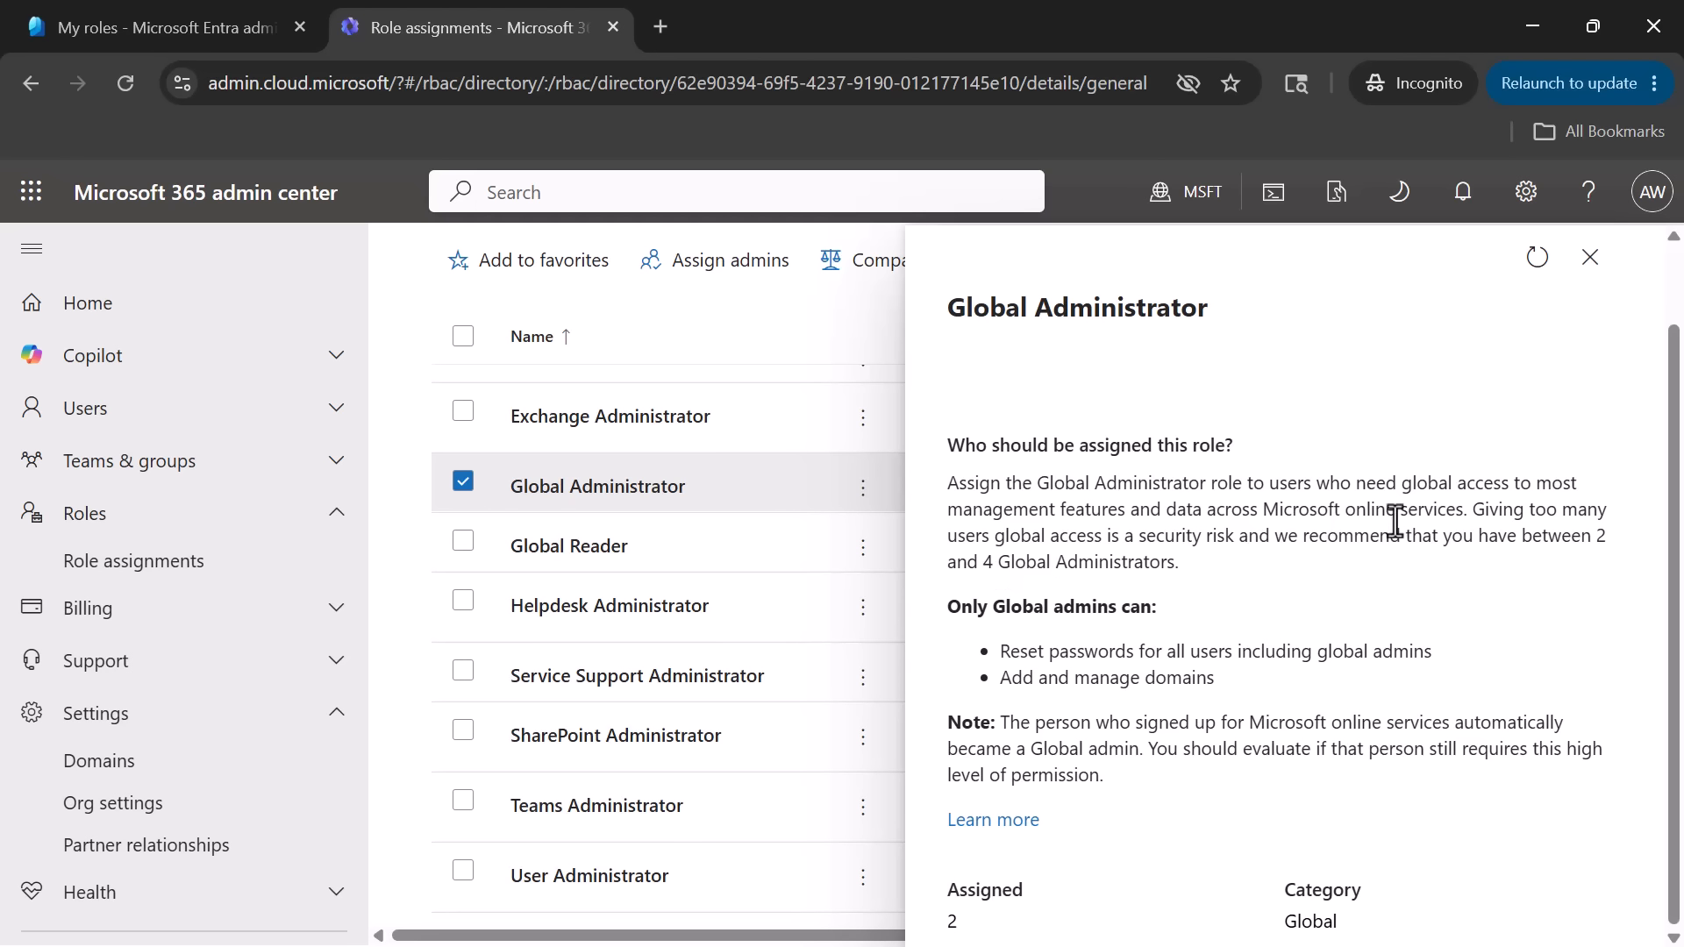
click(1591, 261)
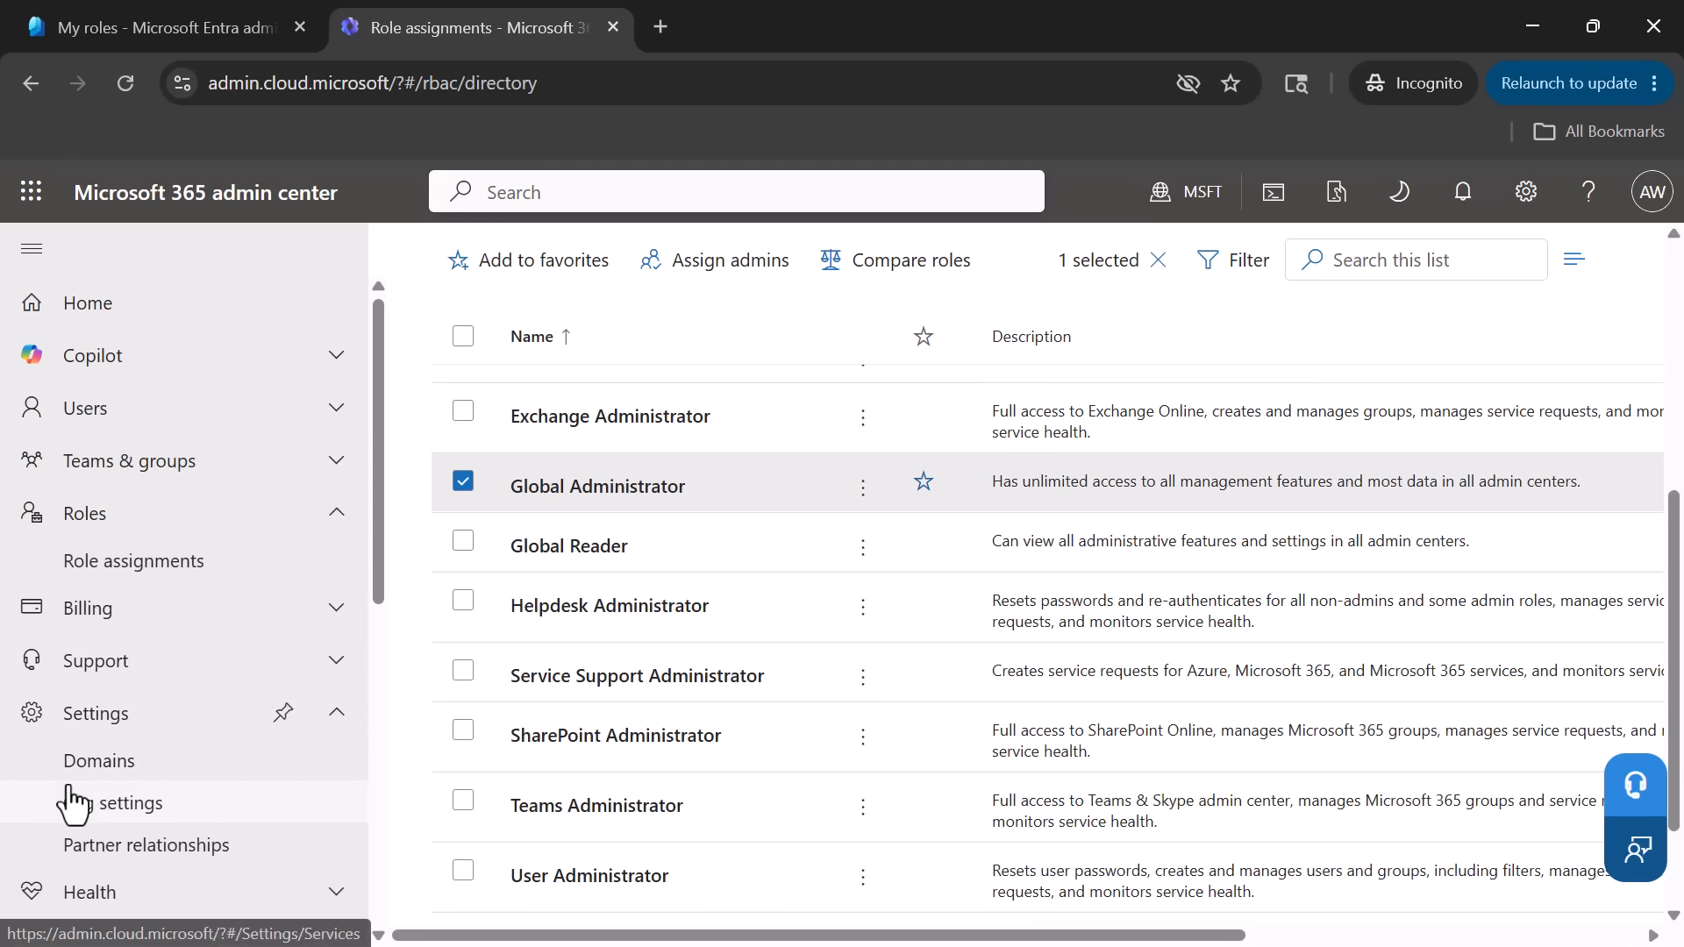
- Open the Domains settings in both admin accounts' browser windows and compare the domain management options available to each
click(115, 774)
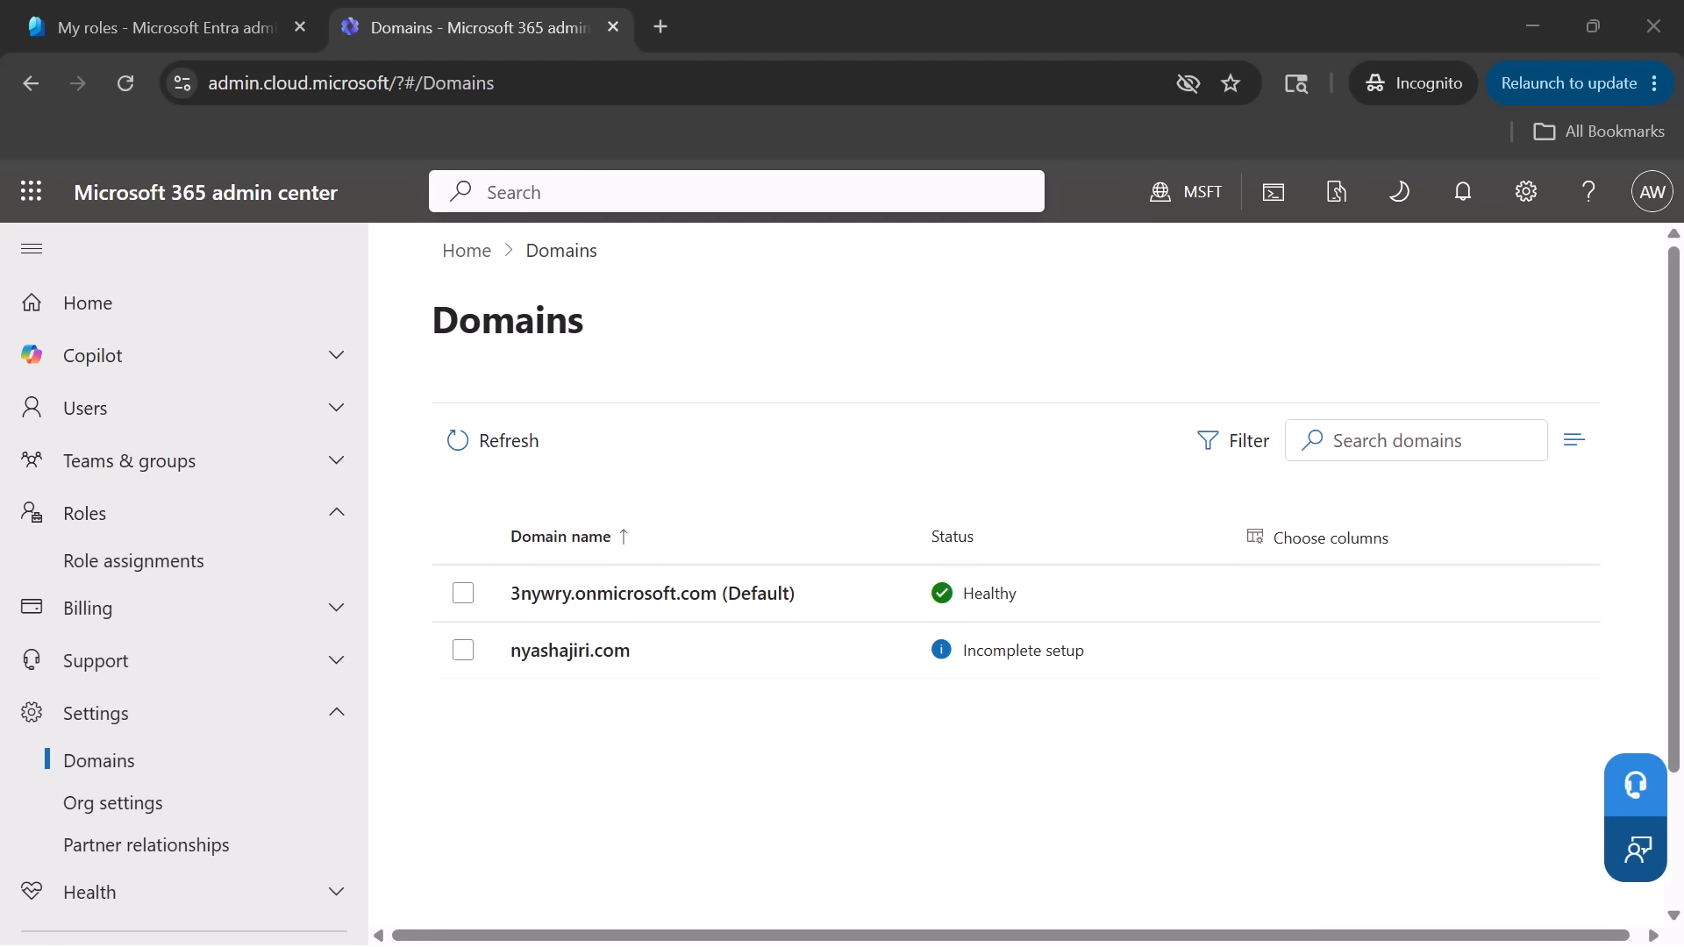
drag(82, 278, 806, 303)
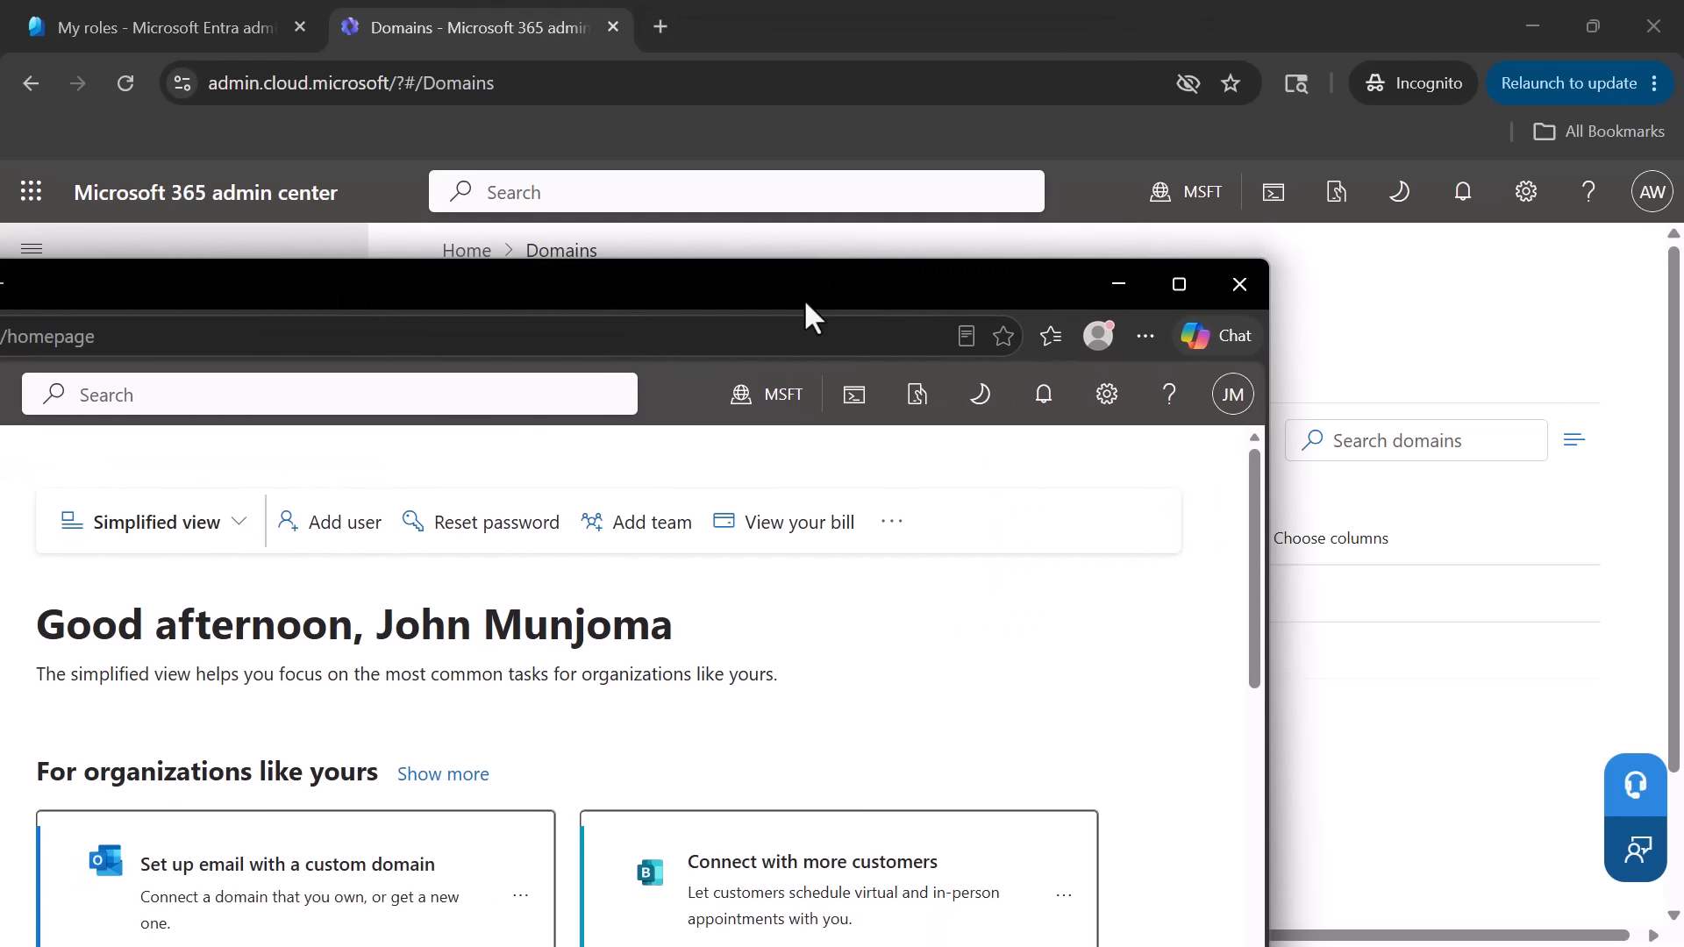
click(1178, 285)
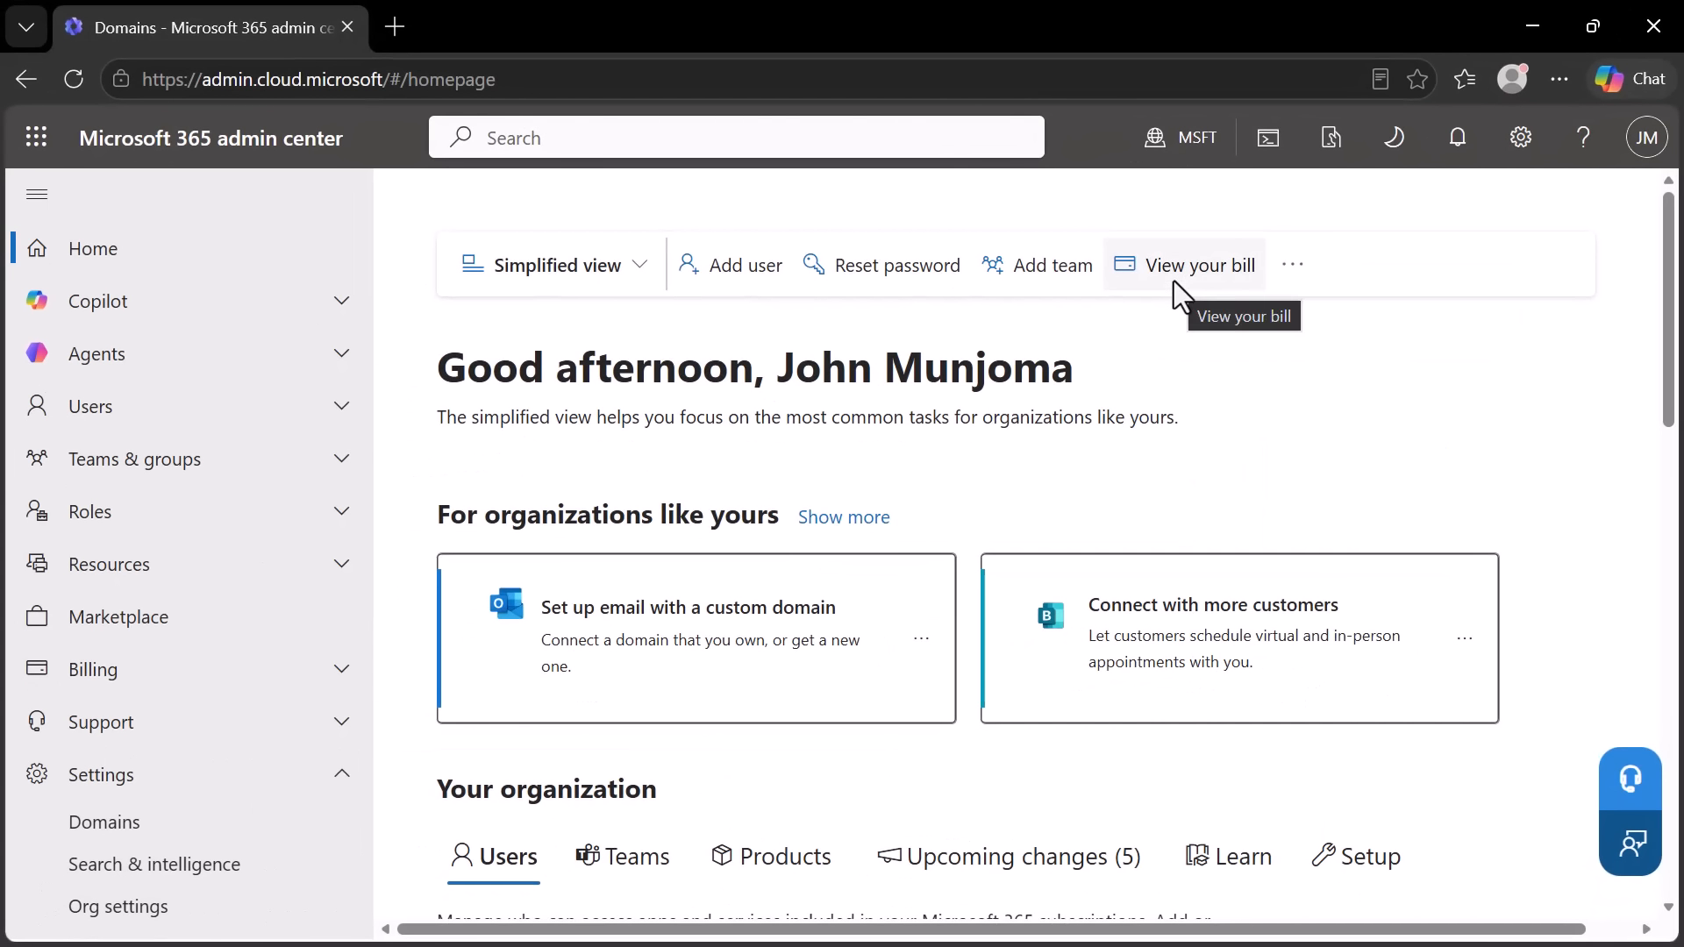
click(103, 829)
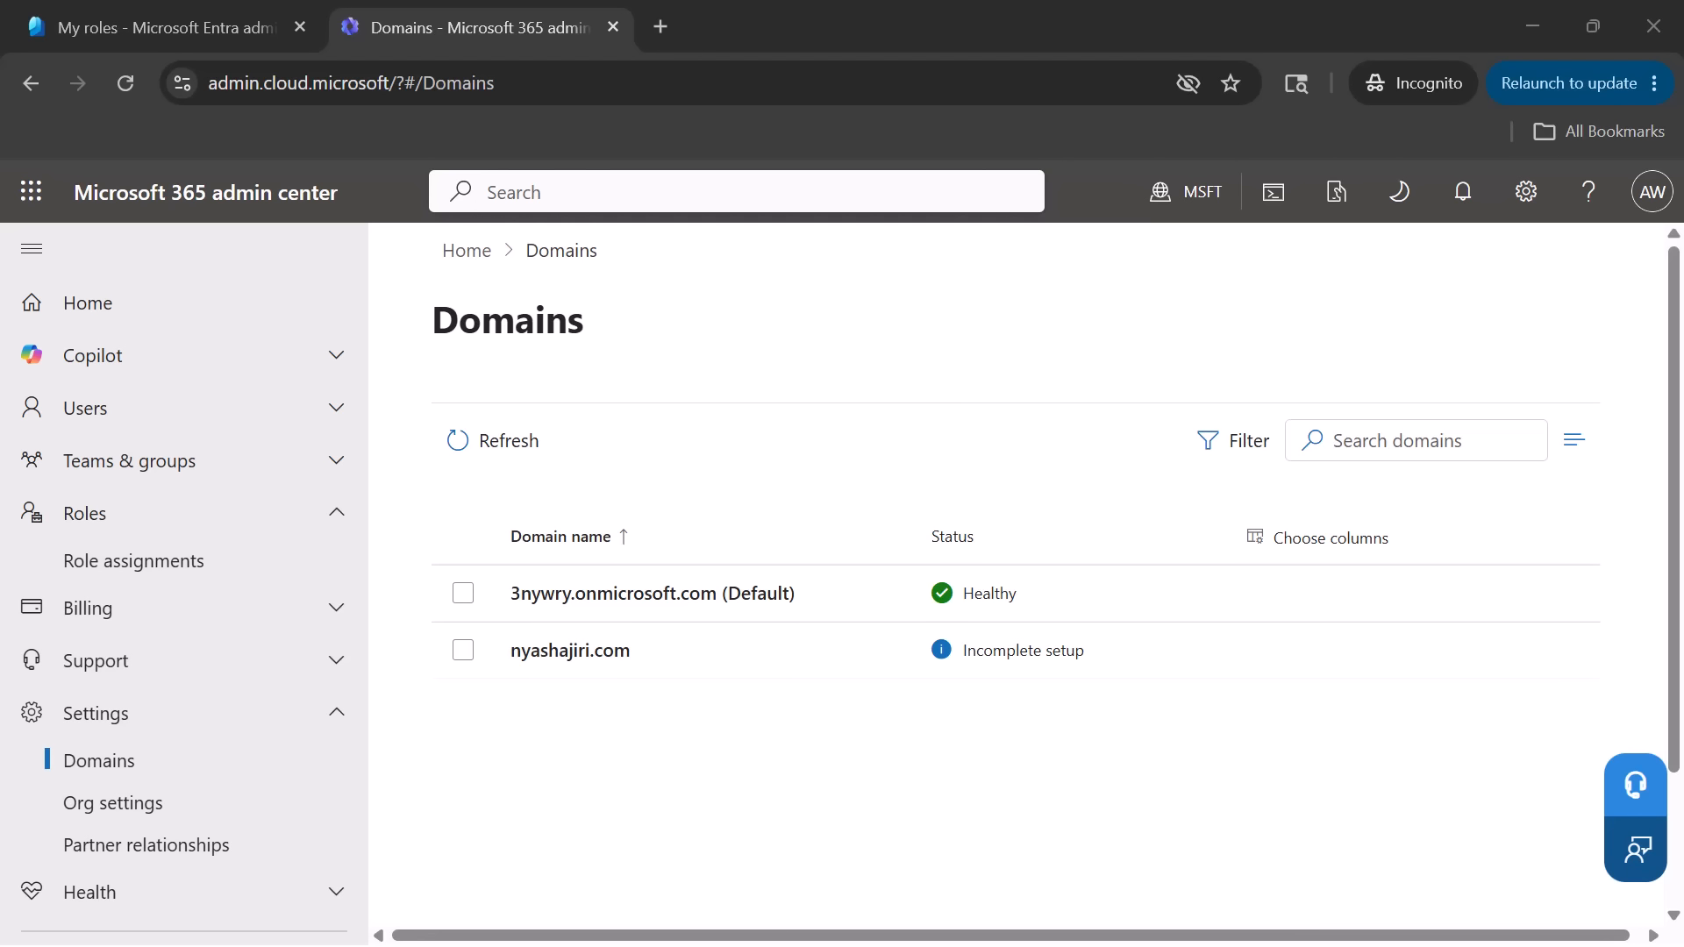
drag(0, 106, 906, 123)
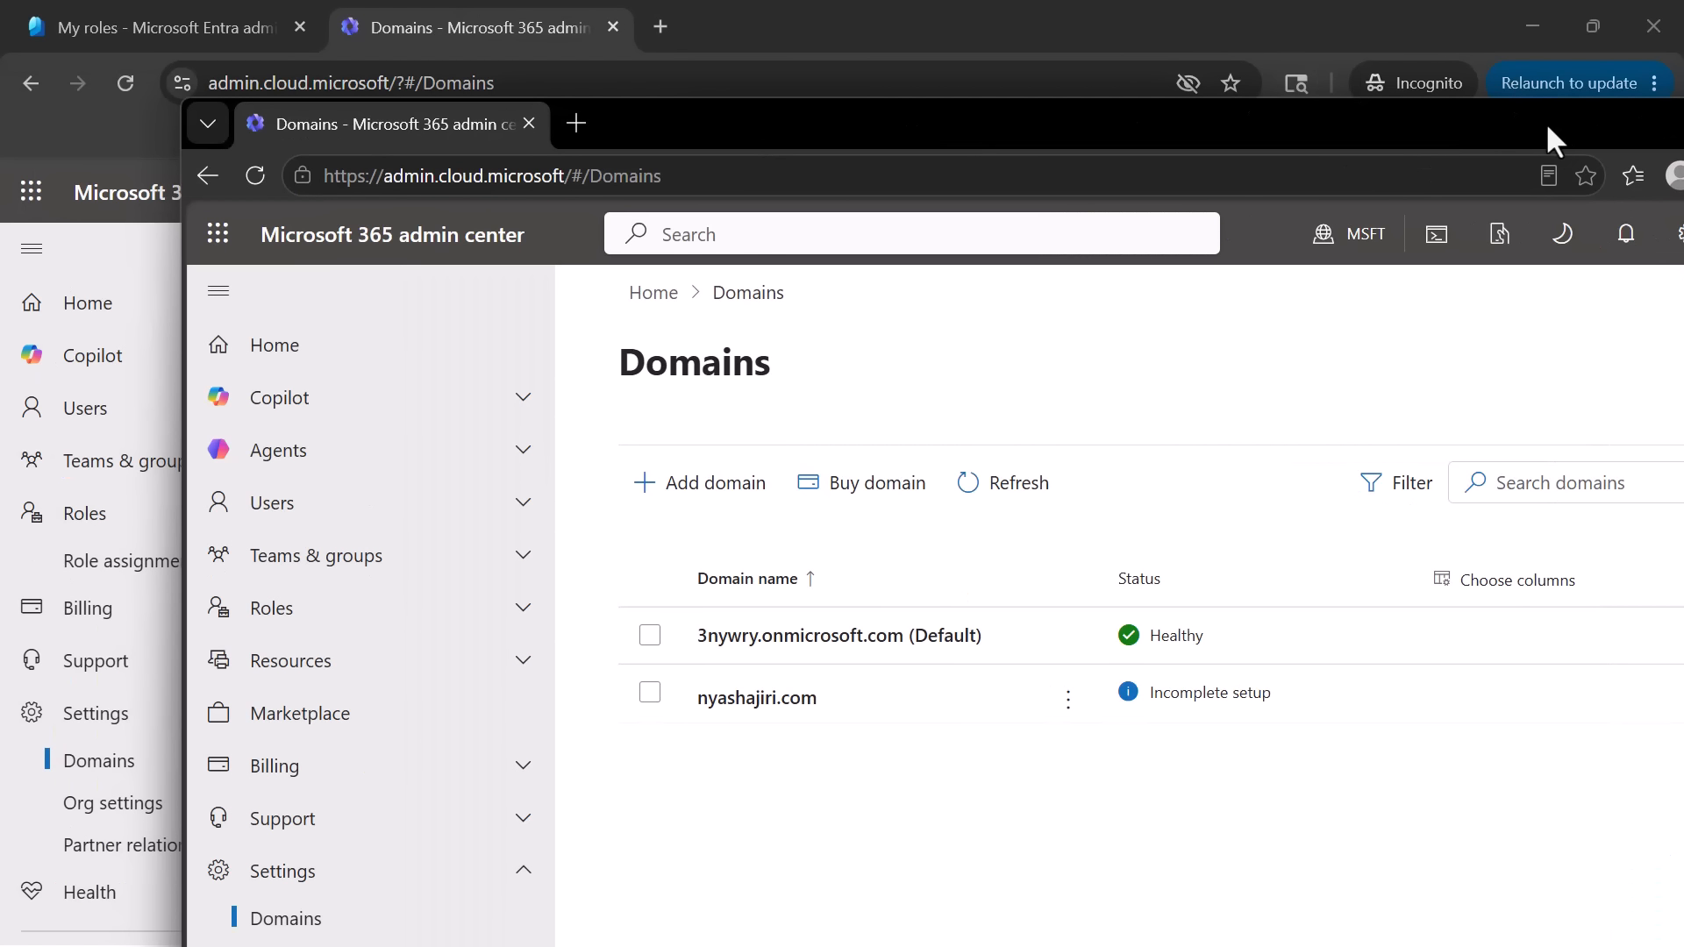
drag(1444, 133, 1266, 132)
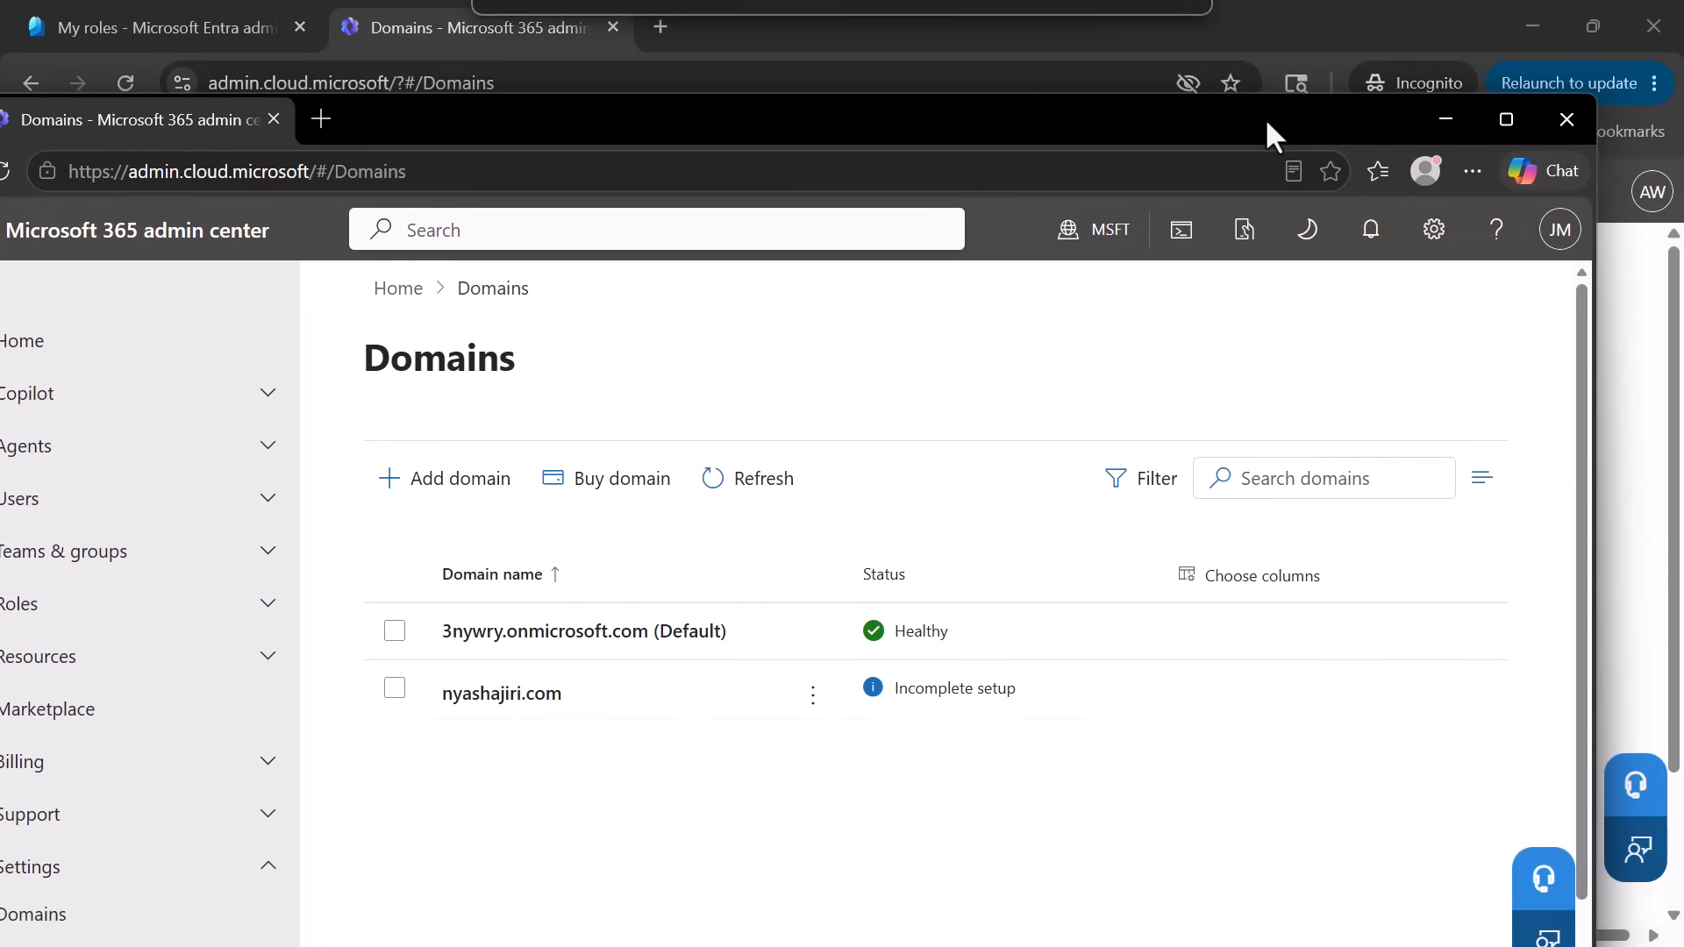
click(1519, 118)
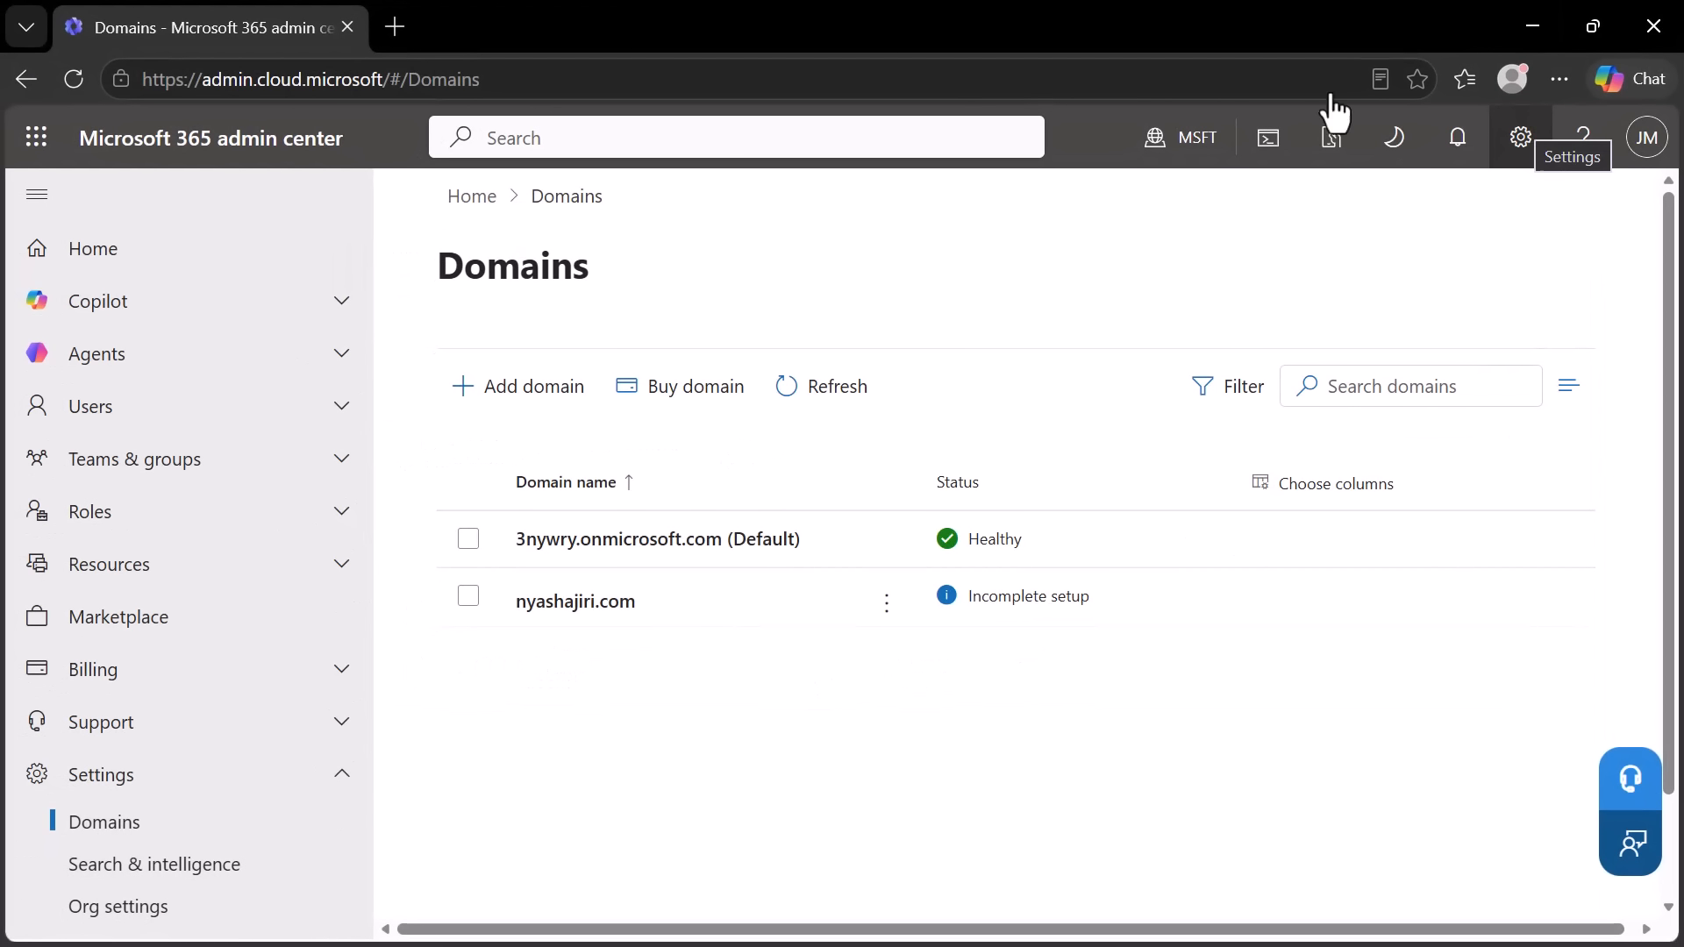
- Switch to the Microsoft Entra admin center and open Privileged Identity Management under ID Governance
scroll(369, 369, down, 10)
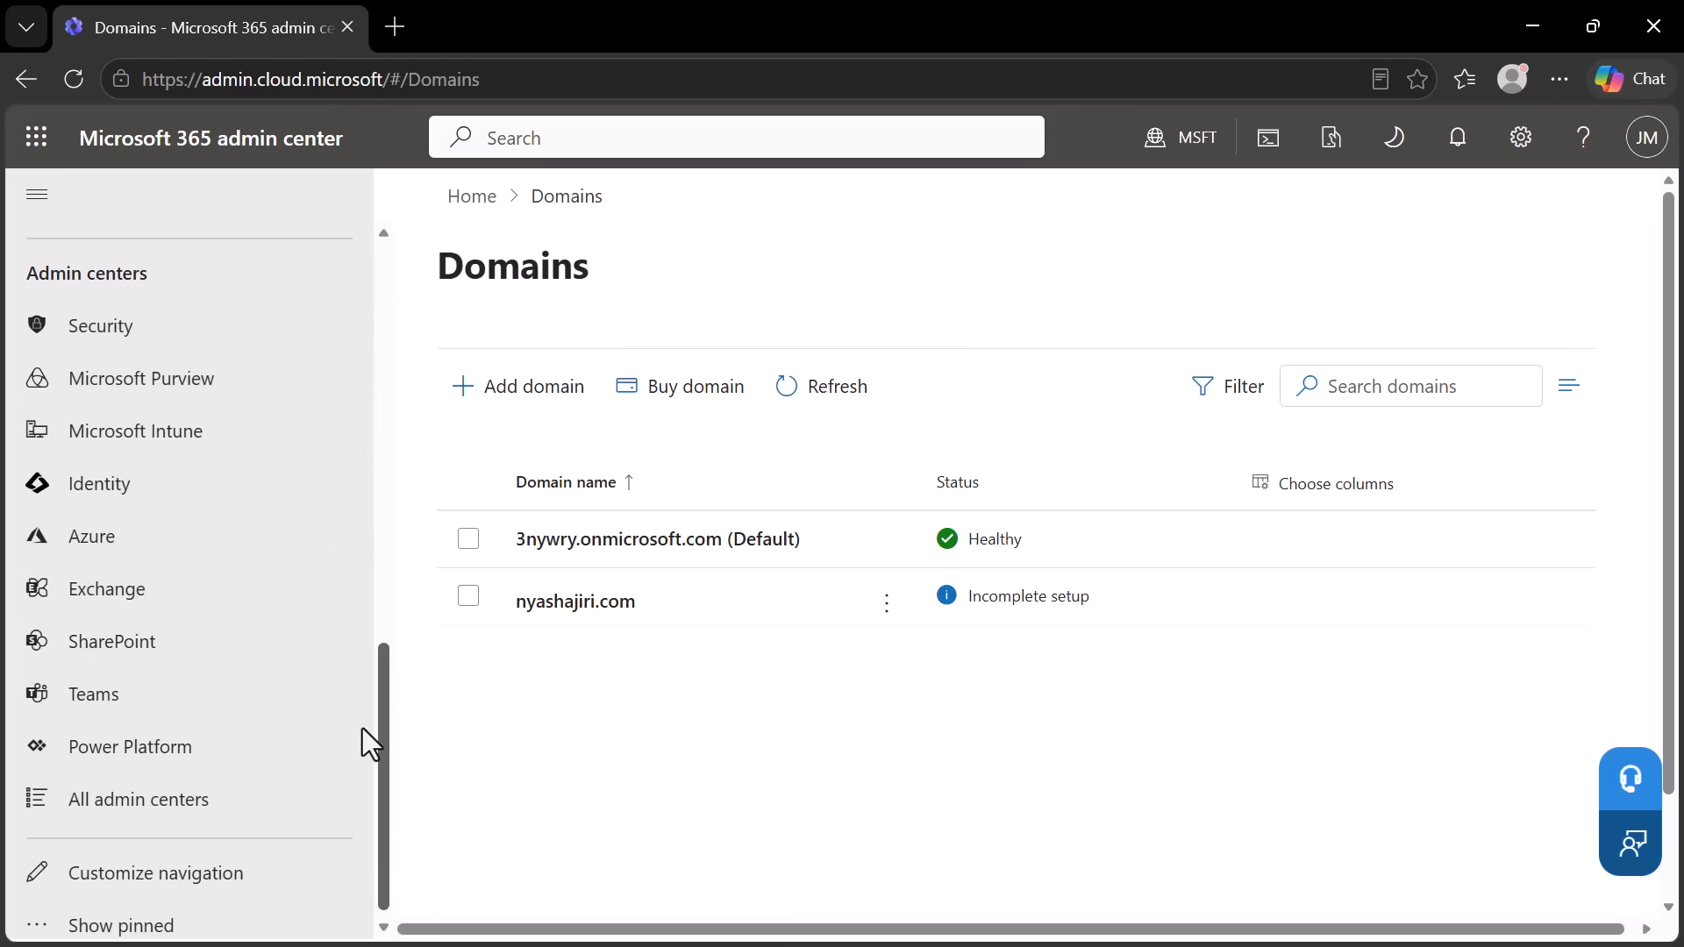
click(101, 478)
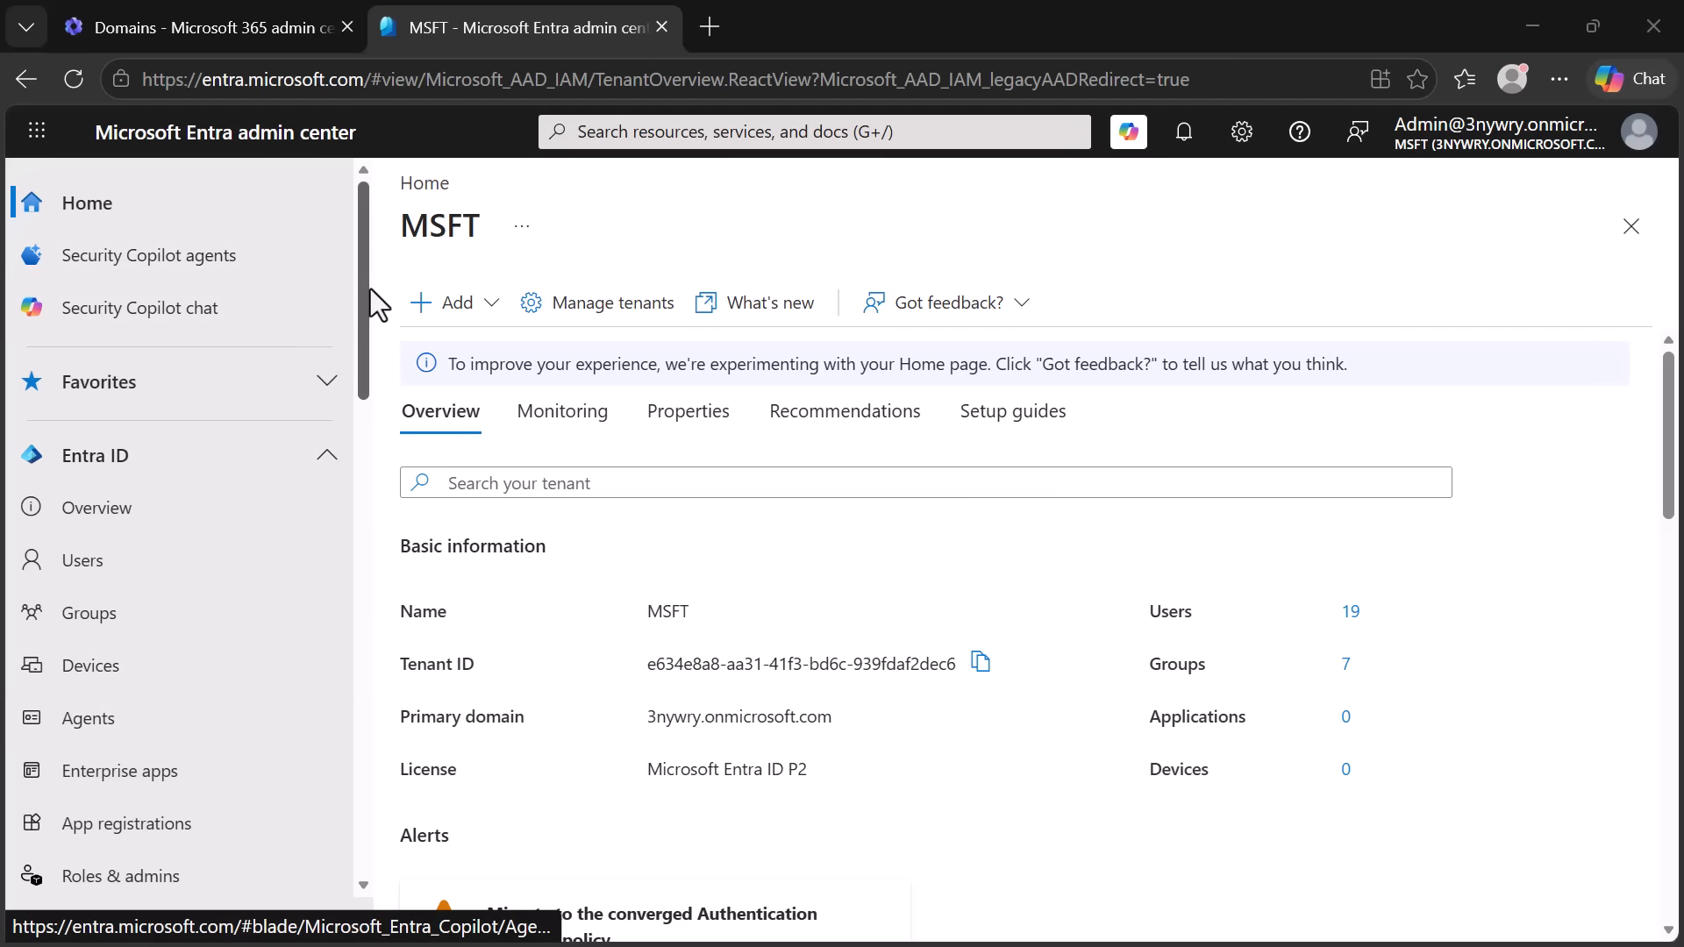
scroll(359, 301, down, 3)
drag(375, 429, 393, 752)
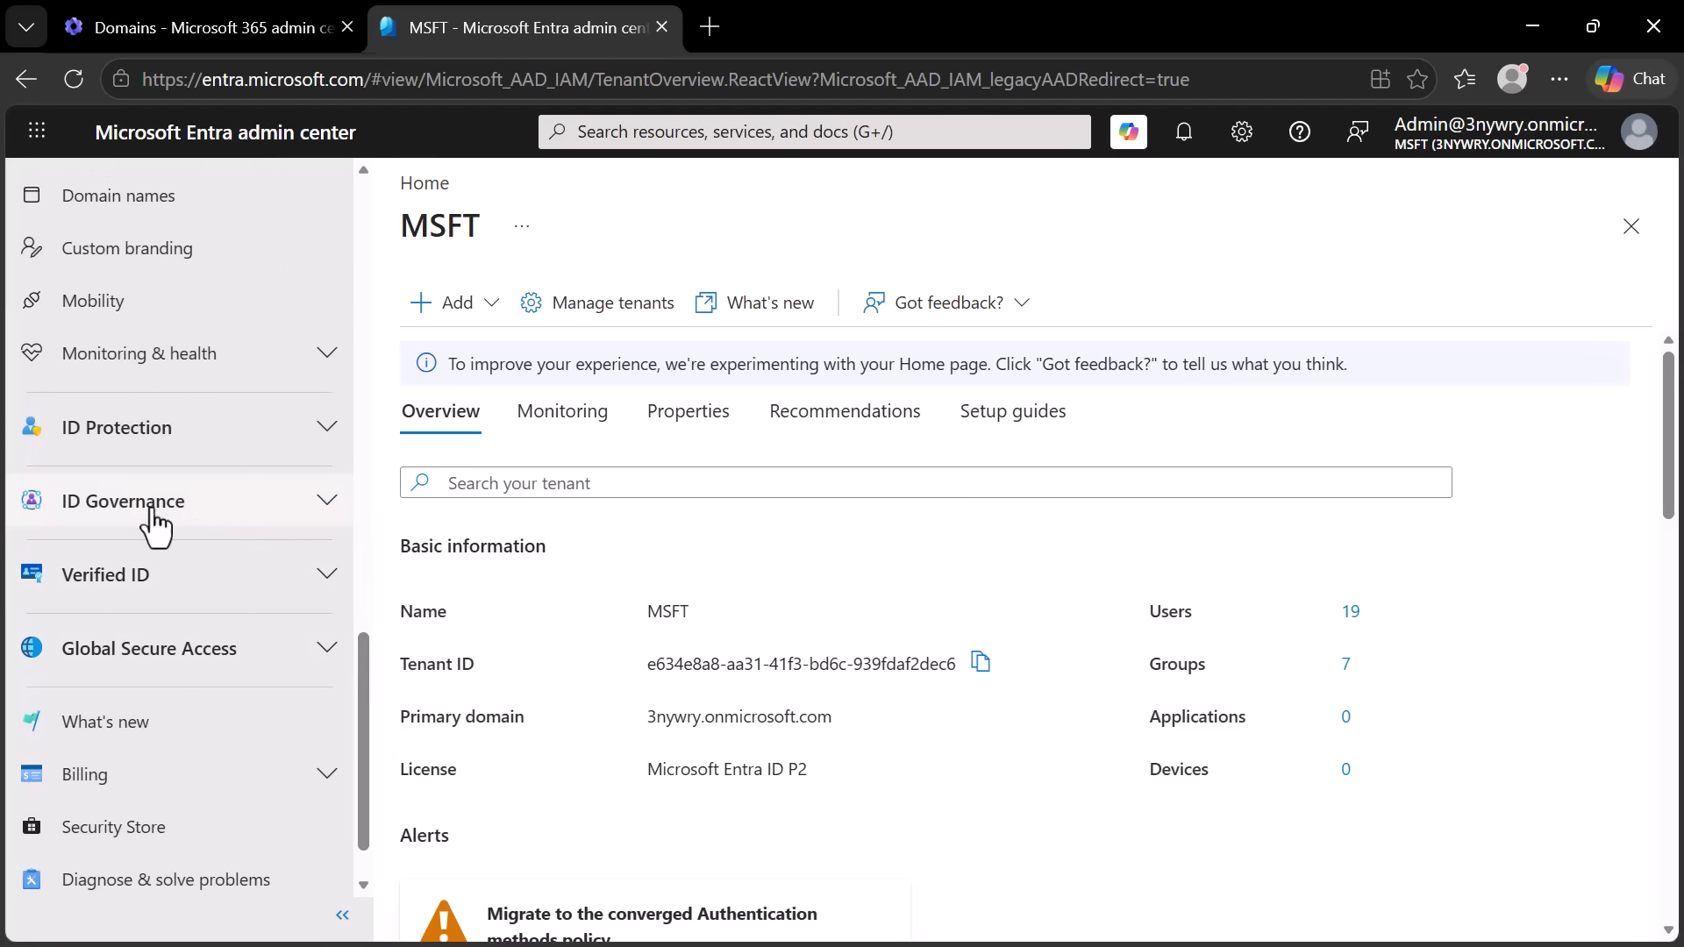
click(331, 505)
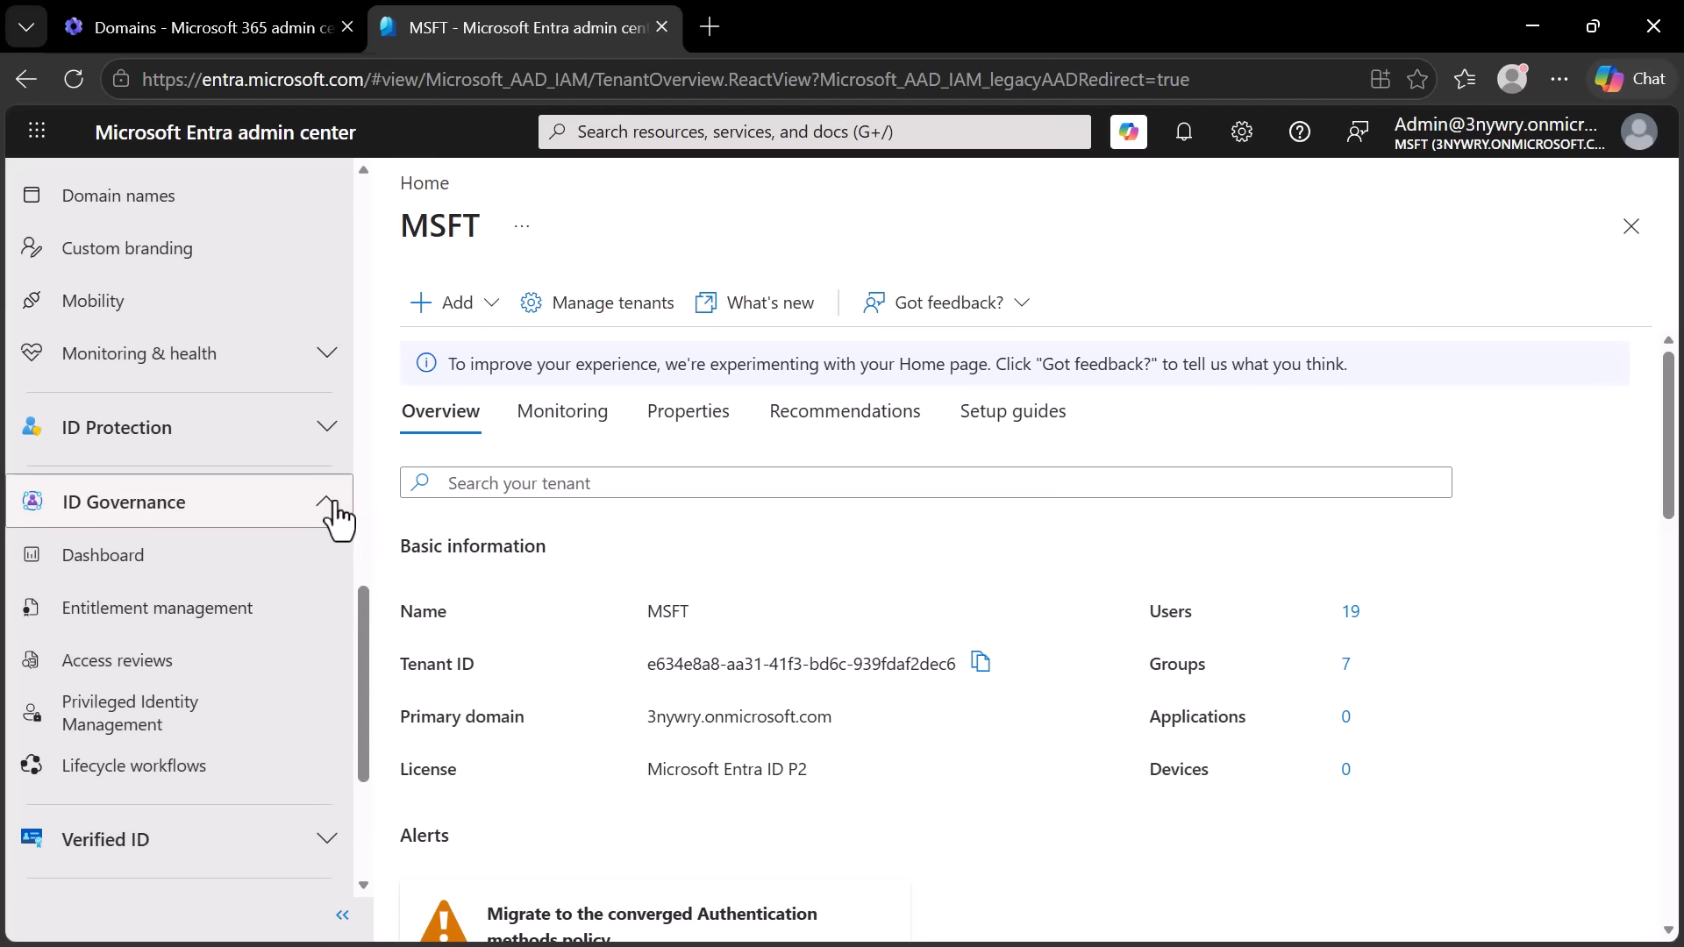
click(117, 737)
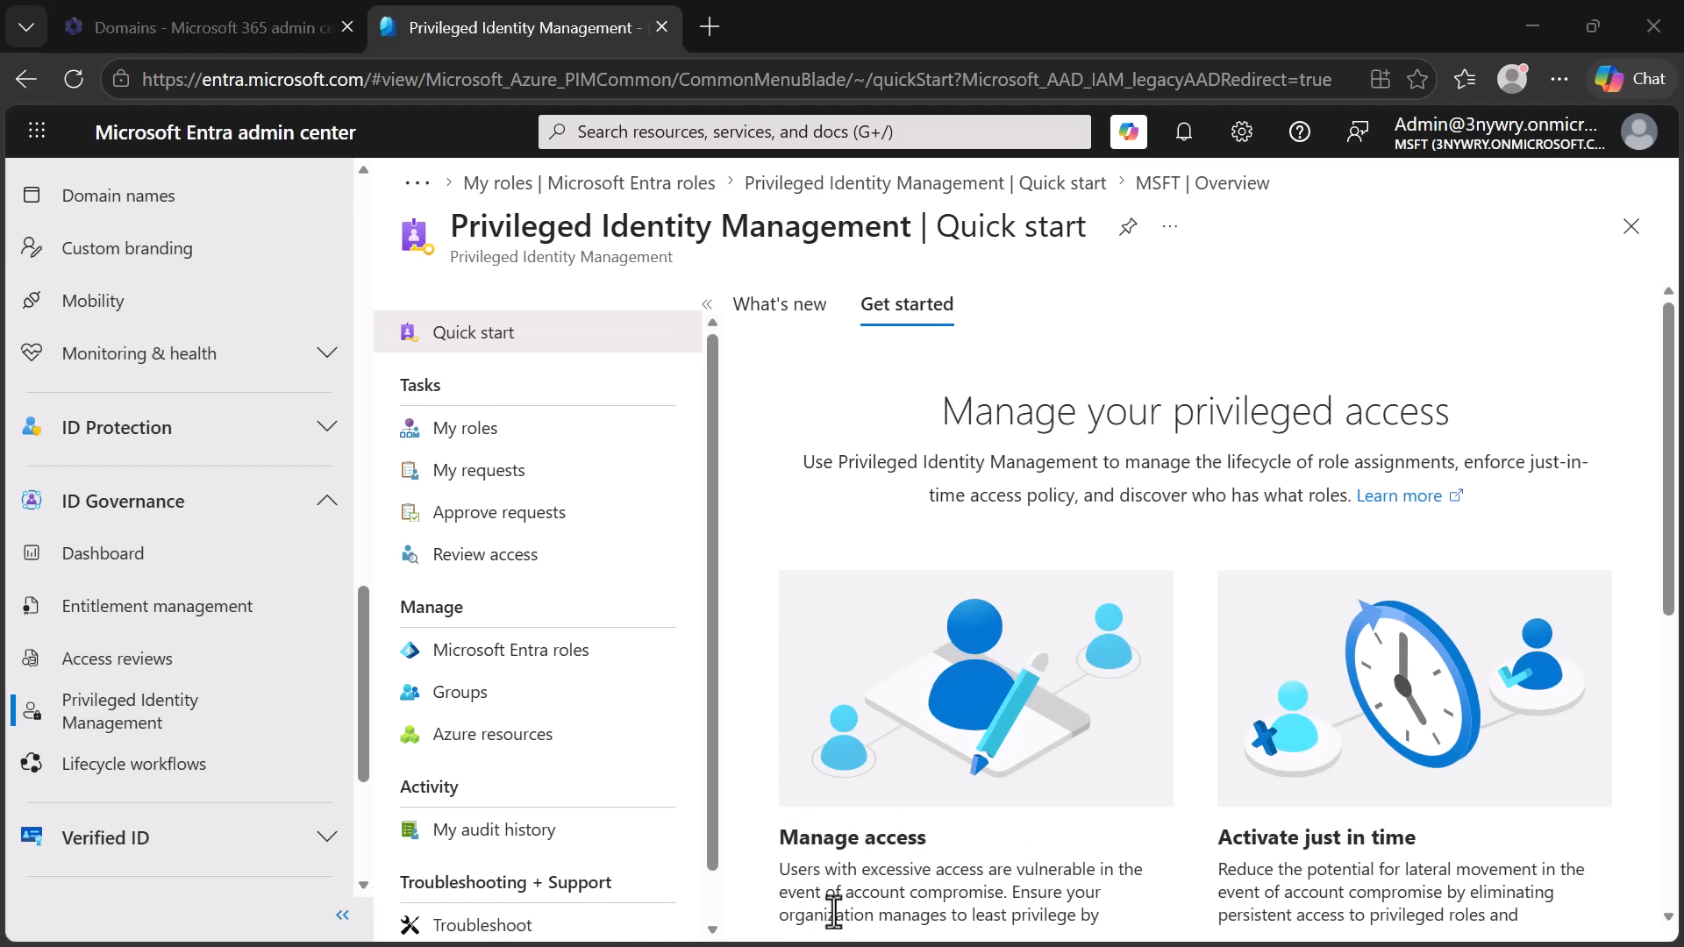
- Look through the Privileged Identity Management quick start and open the role list for managing access
drag(1669, 549, 1660, 669)
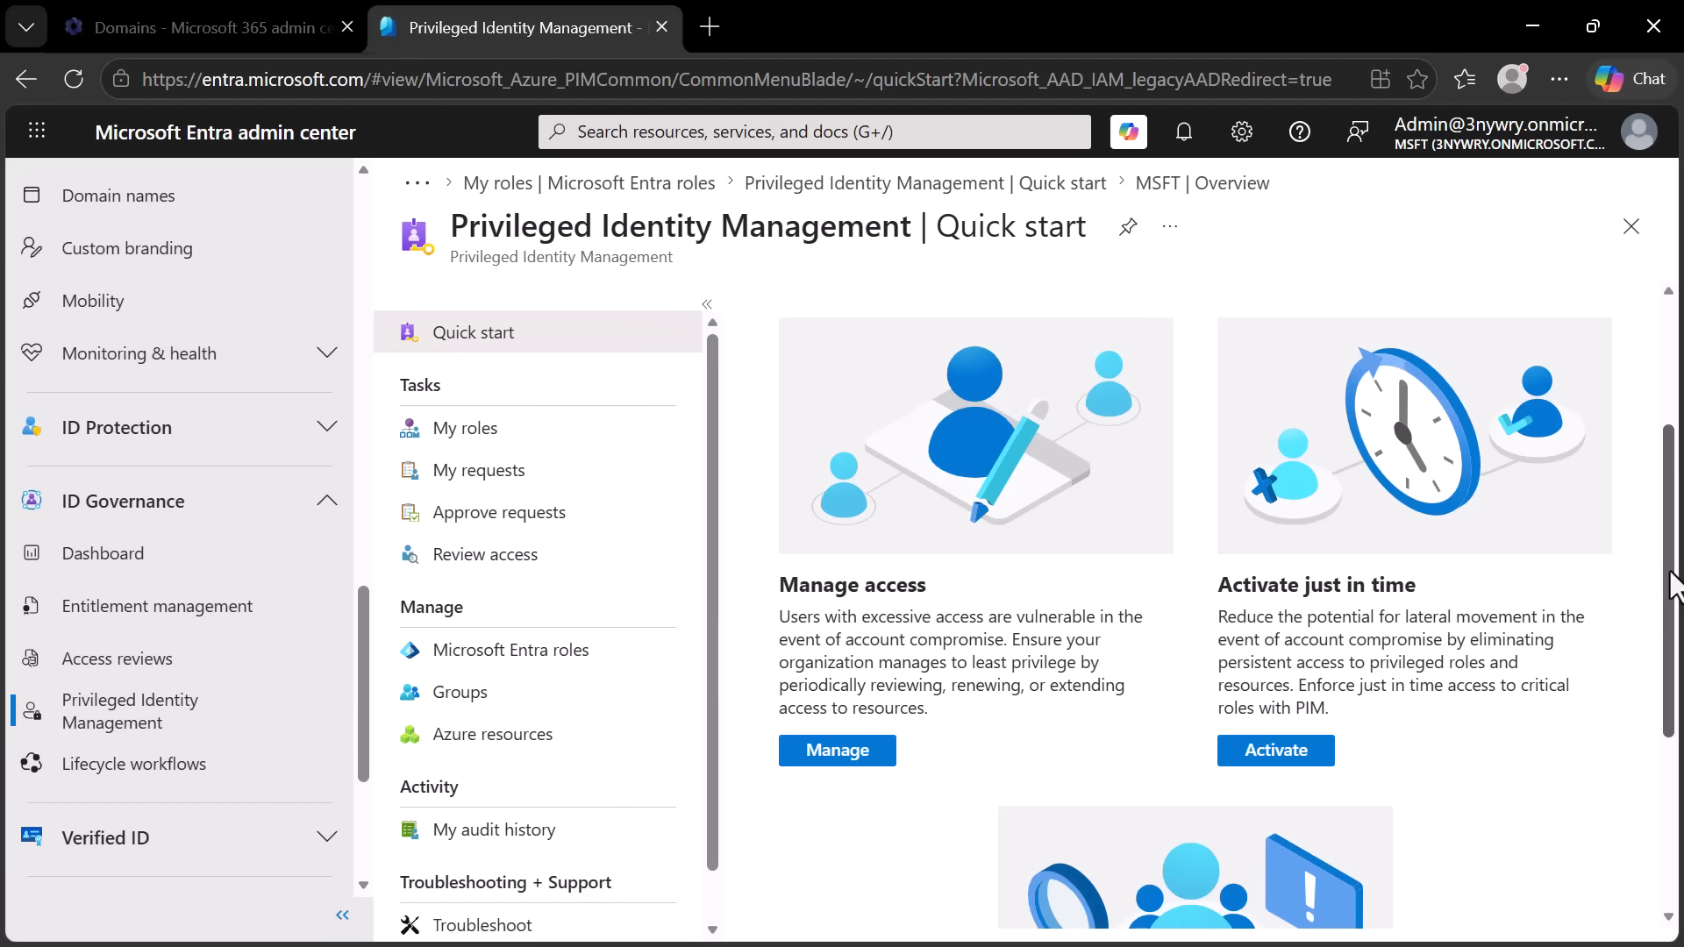
drag(1671, 593, 1632, 751)
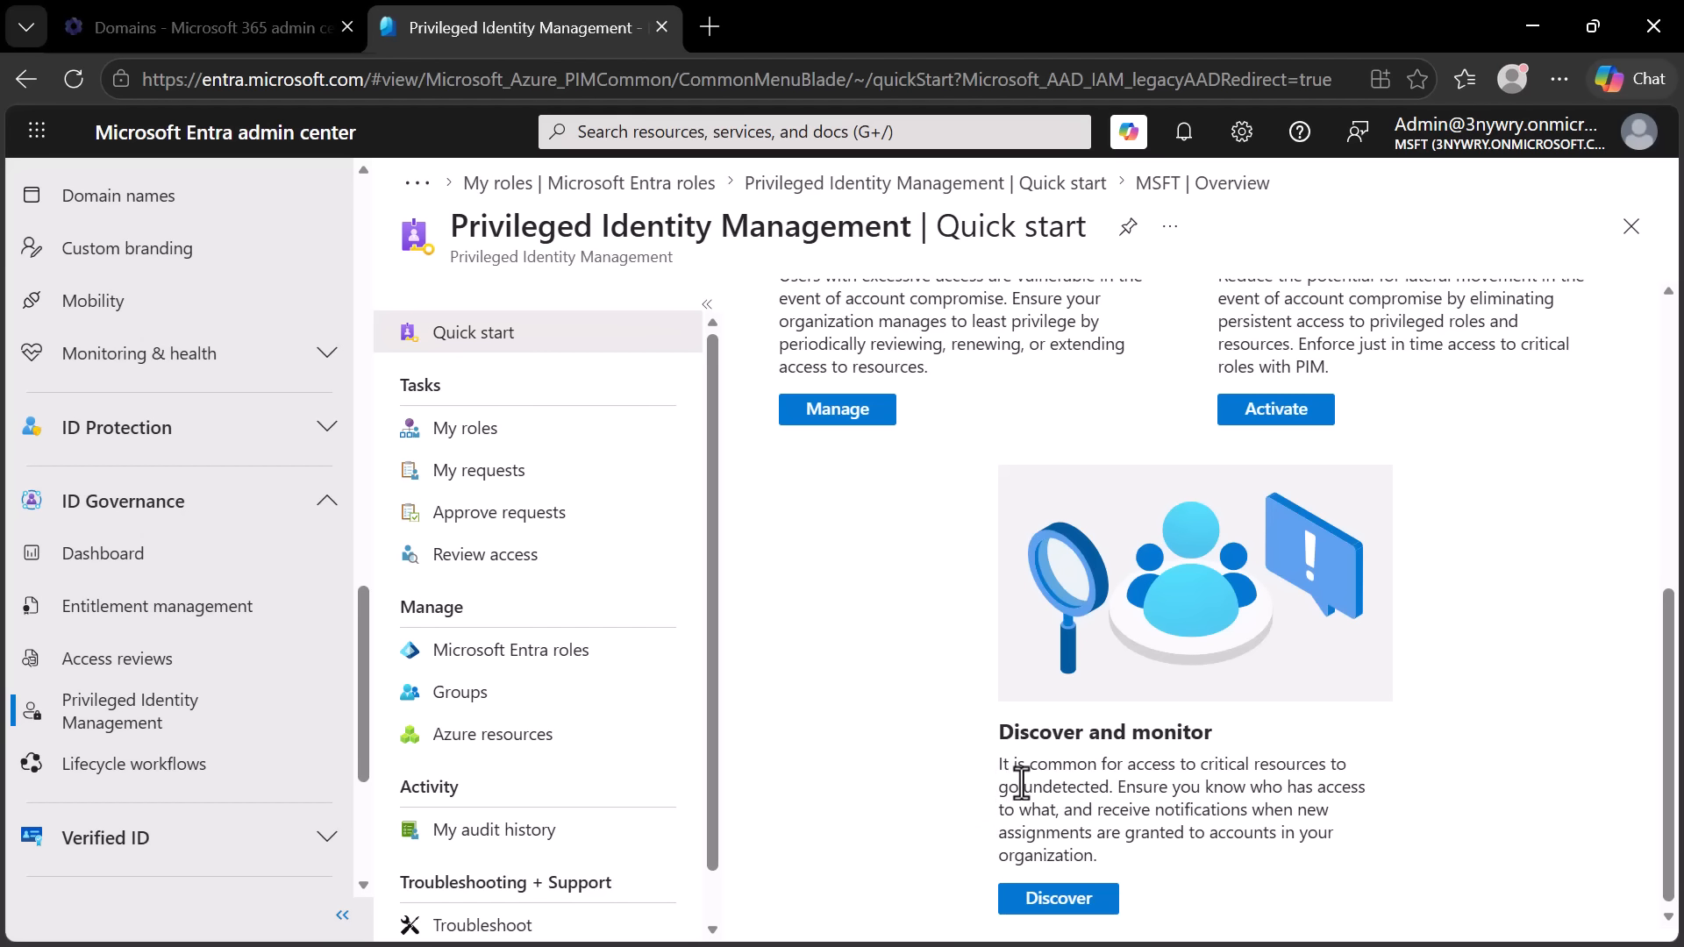
click(845, 417)
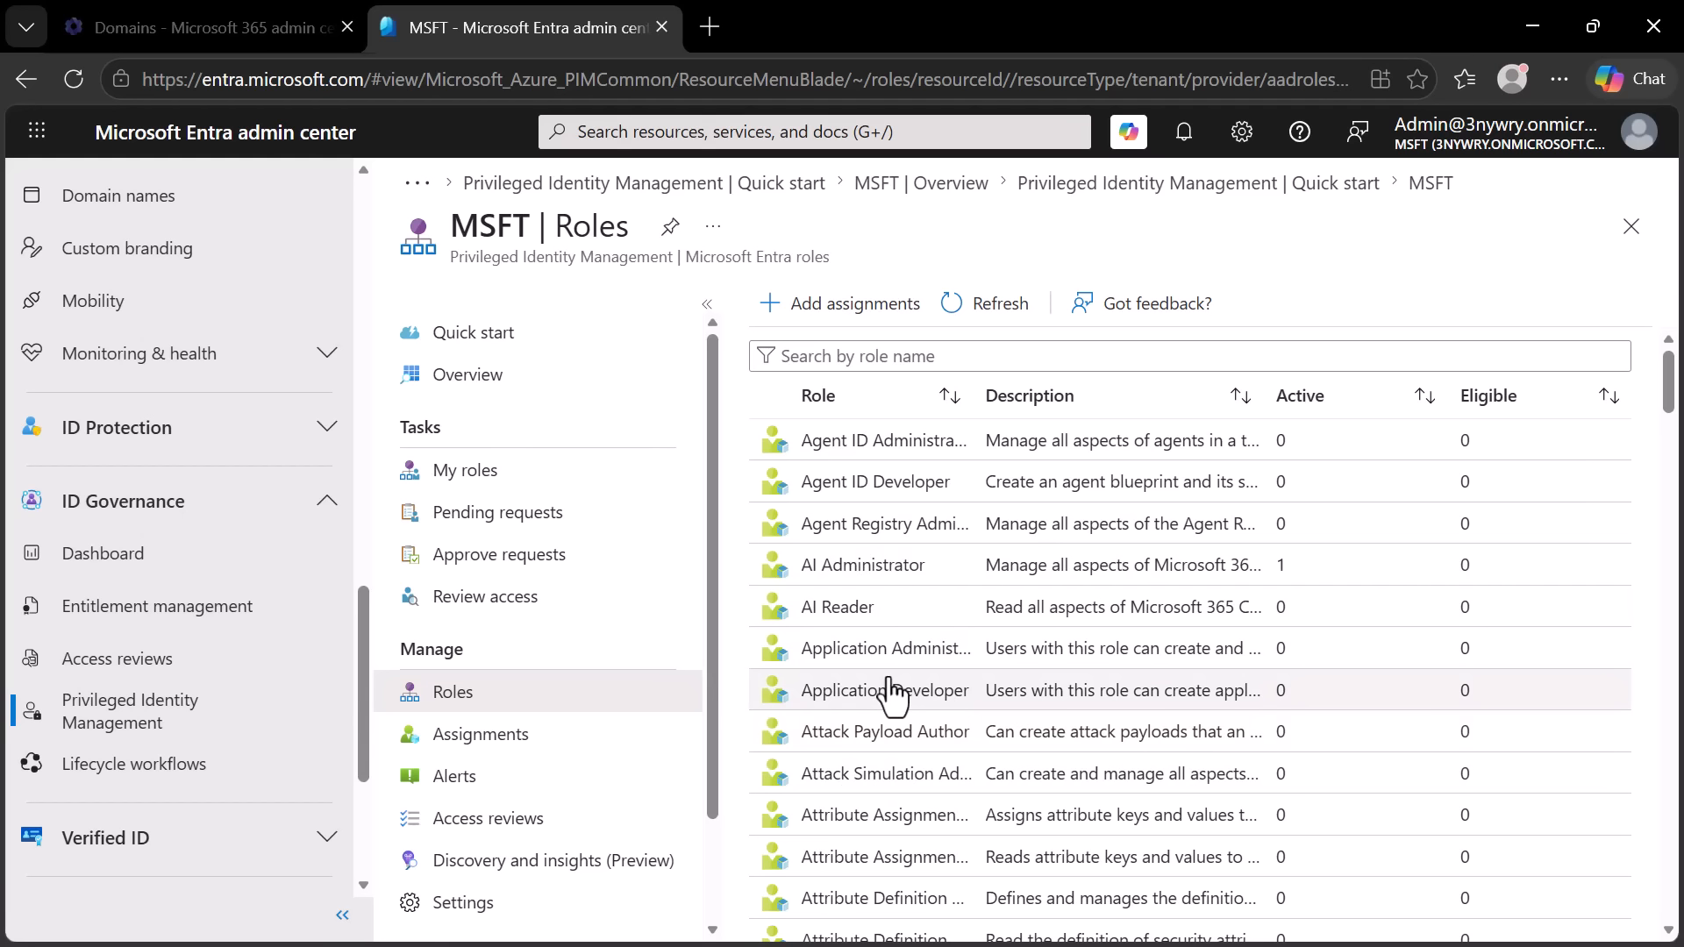
- Start a new role assignment for the MSFT directory and choose Global Administrator as its role
click(830, 313)
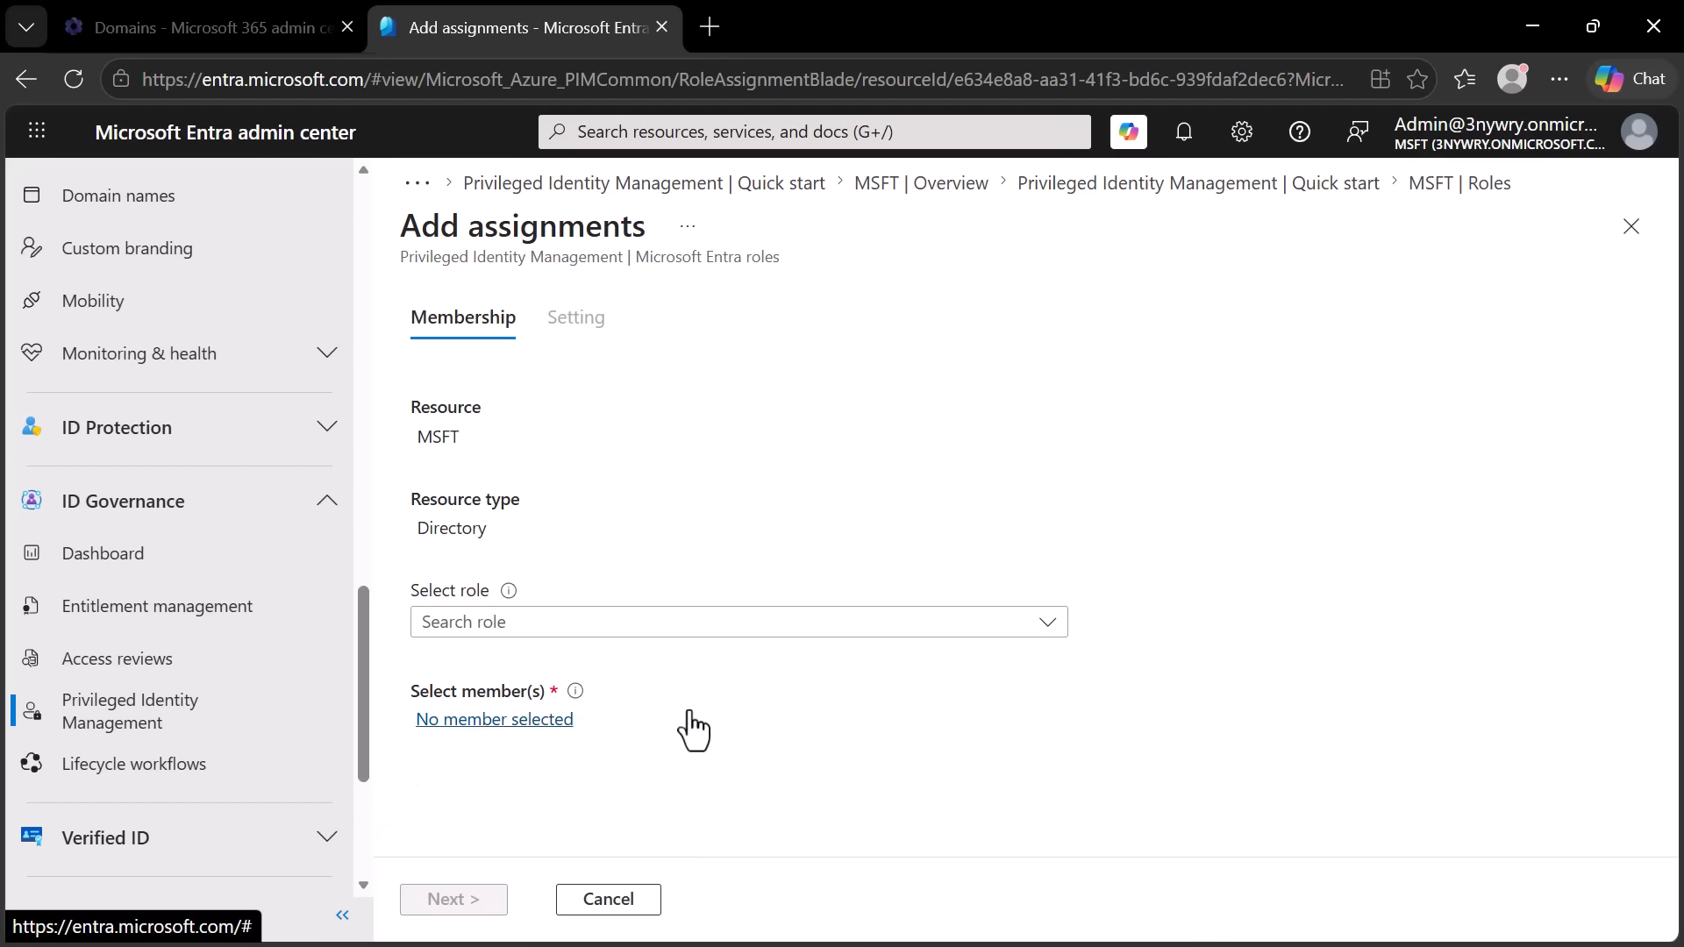
click(583, 623)
text(globa)
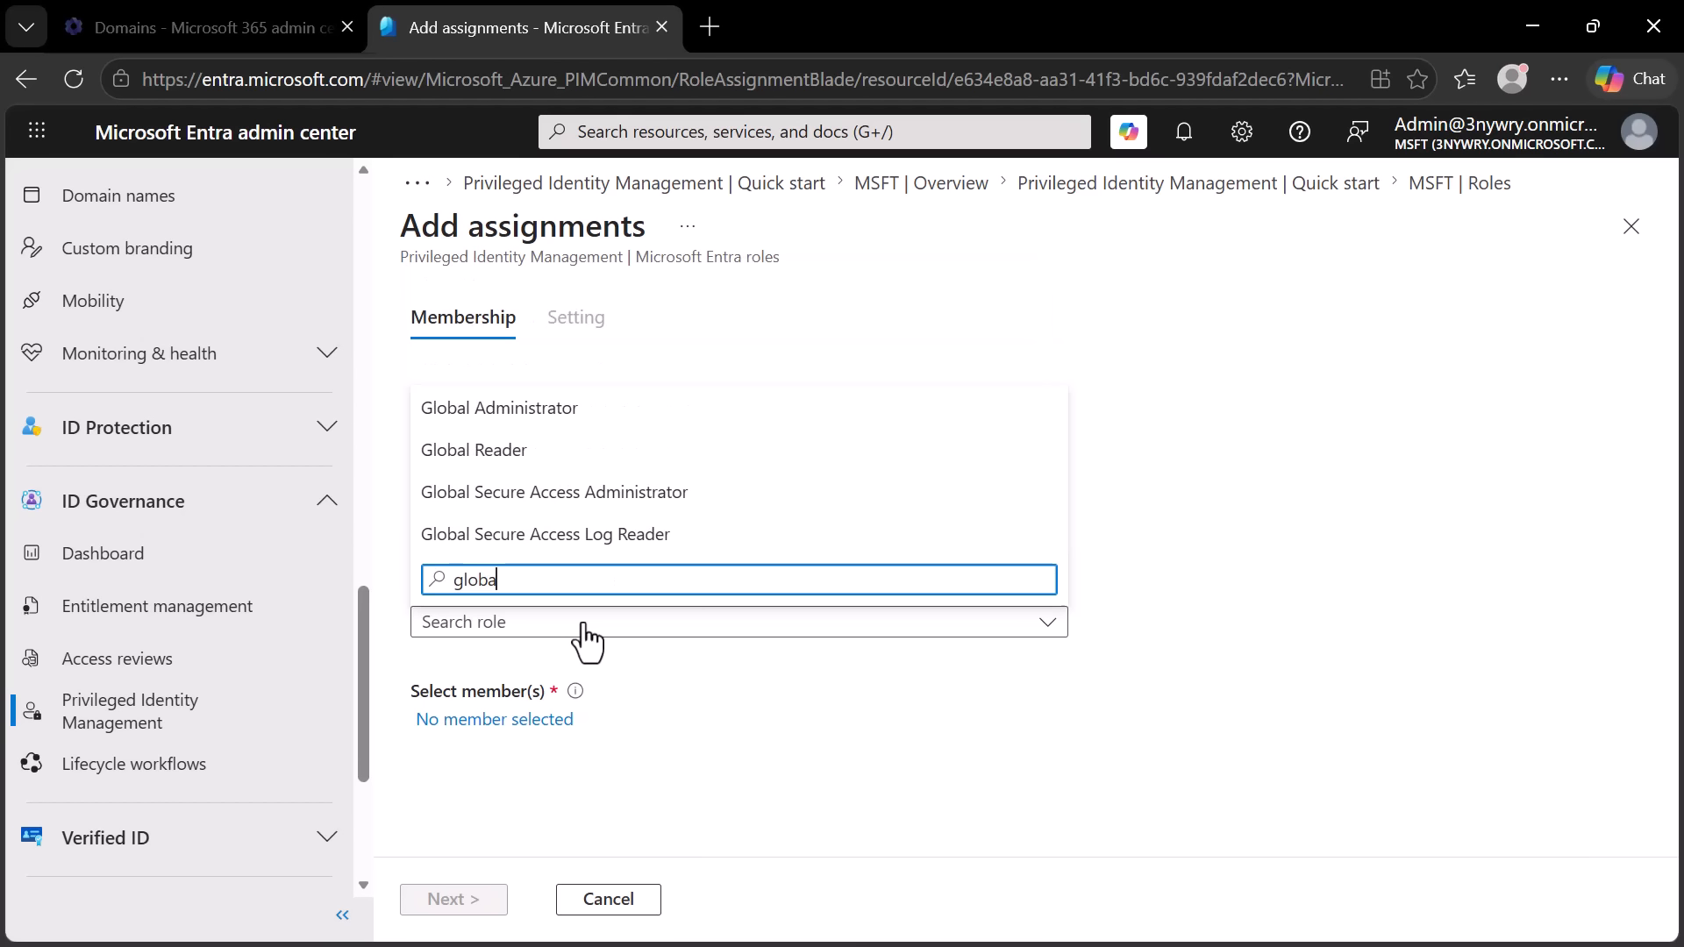
text(l)
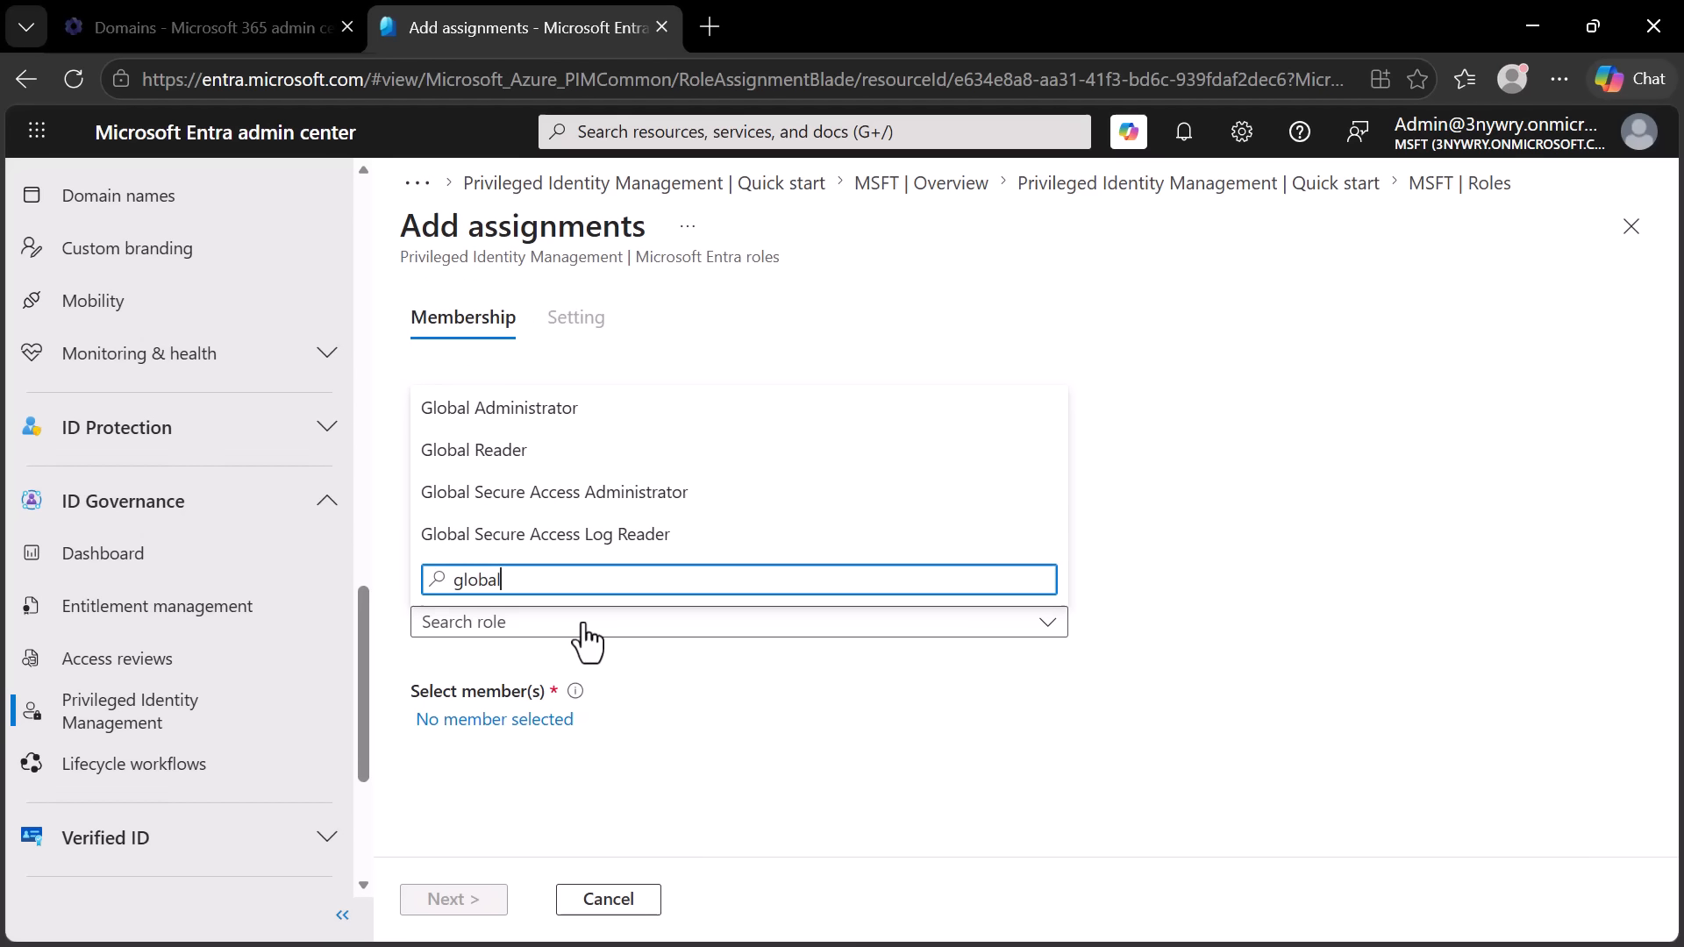
click(526, 414)
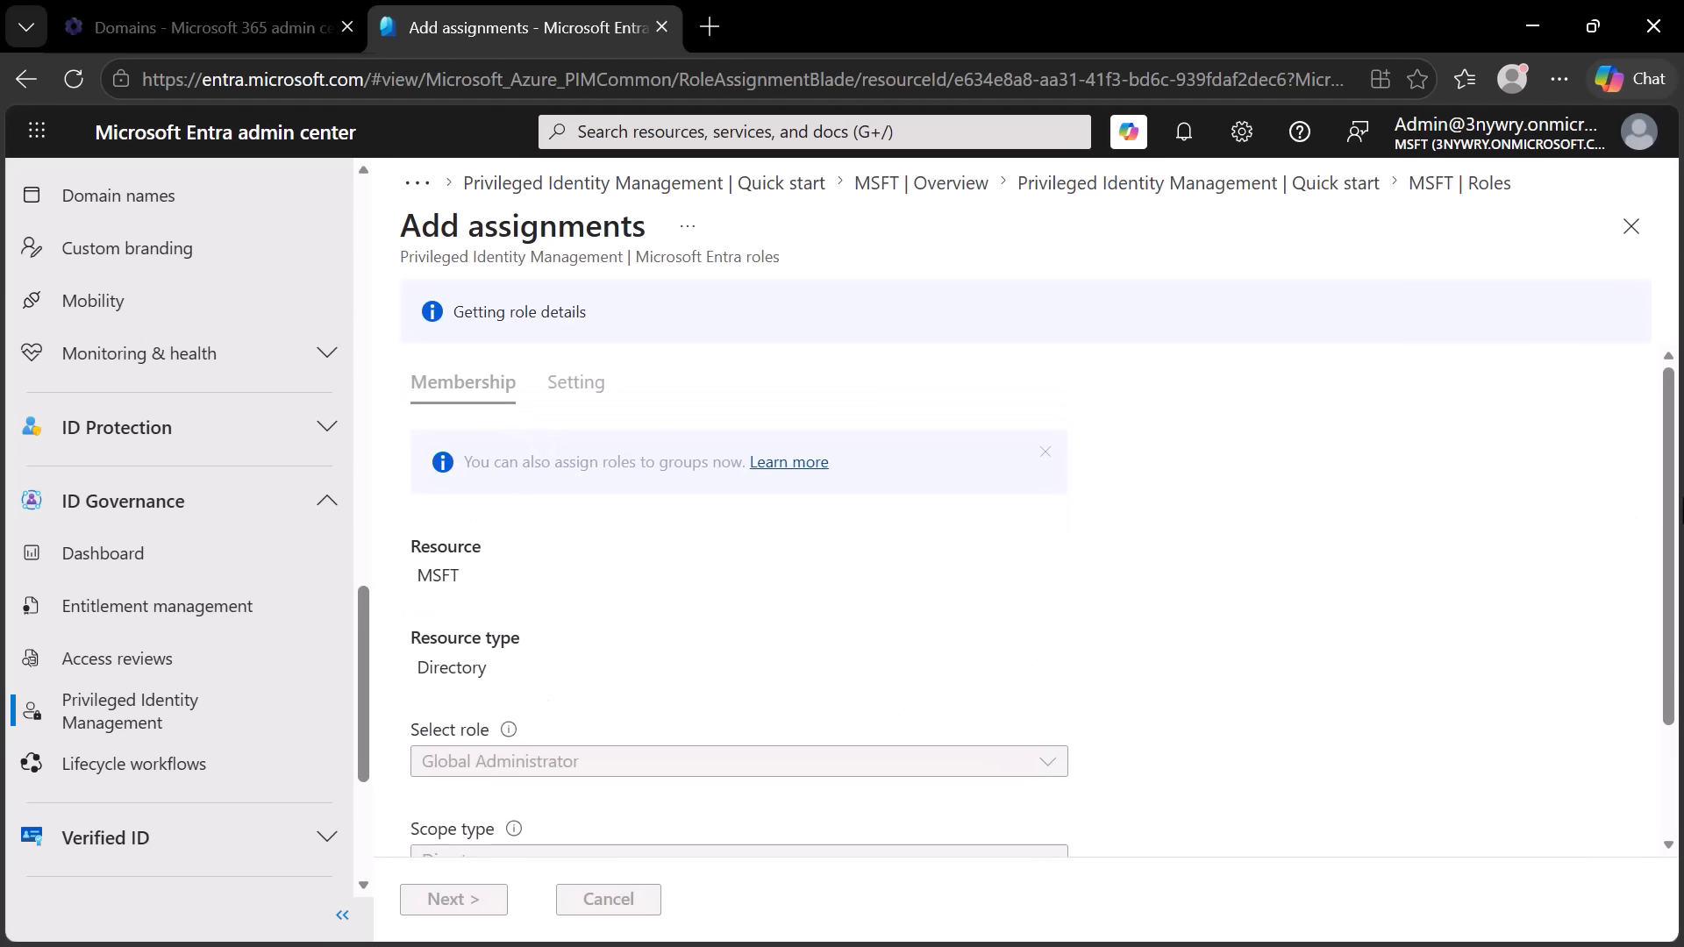
- Search for the intended user by first name and add that user as the Global Administrator assignment's member
drag(1670, 522, 1679, 687)
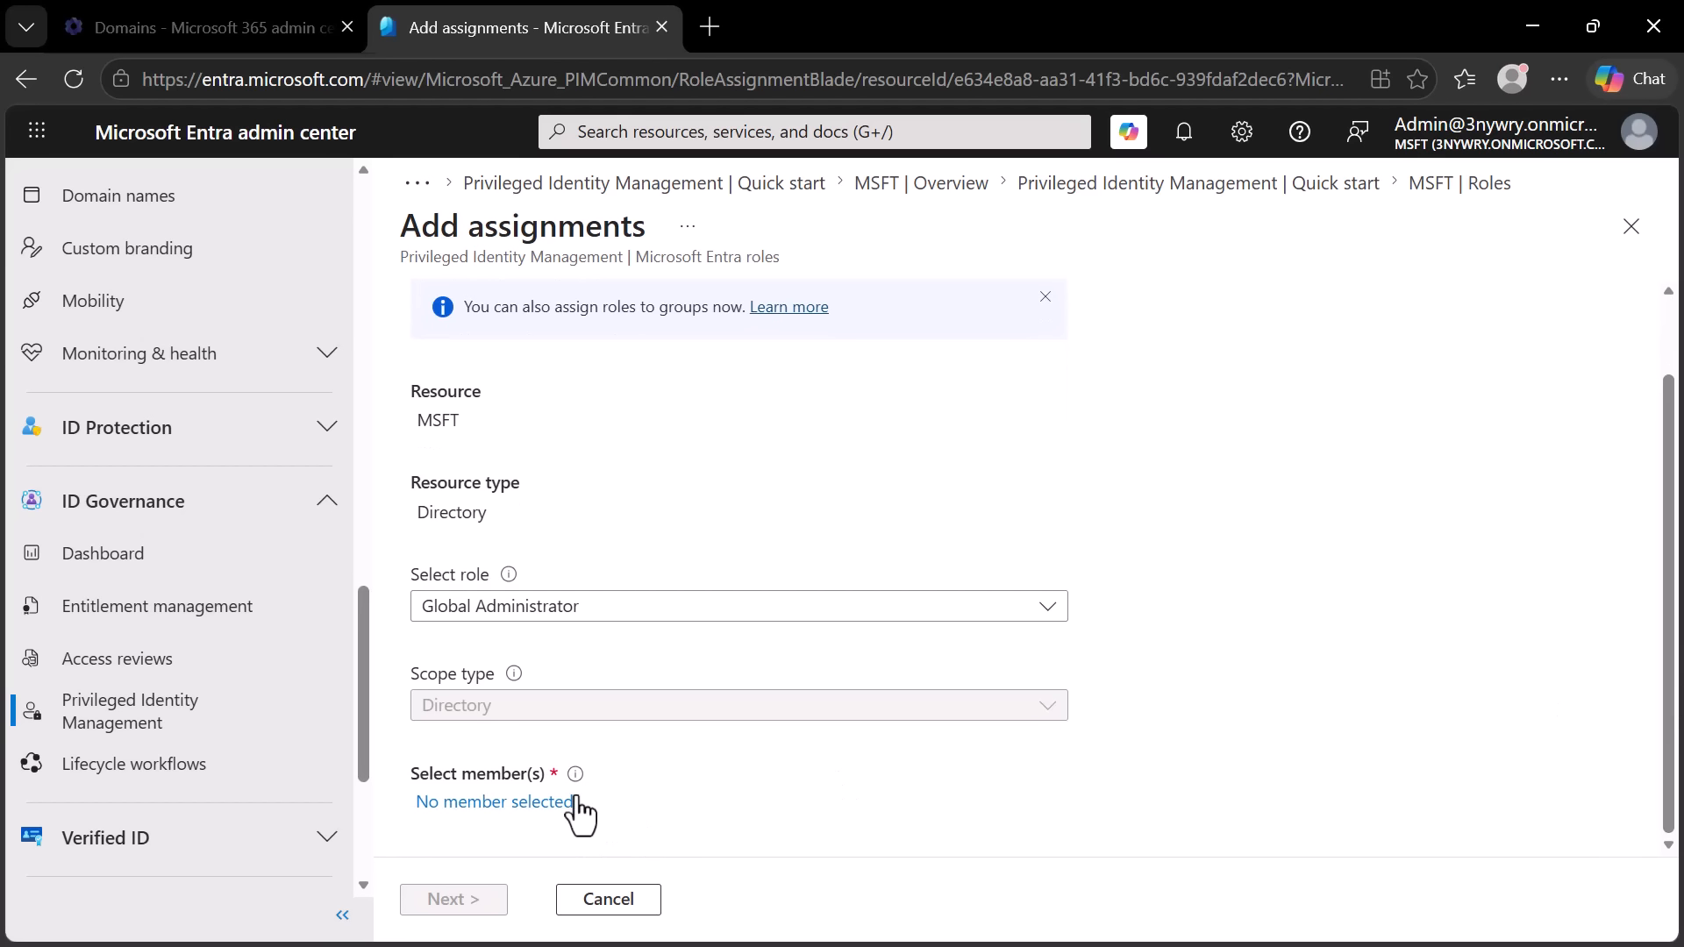
click(487, 804)
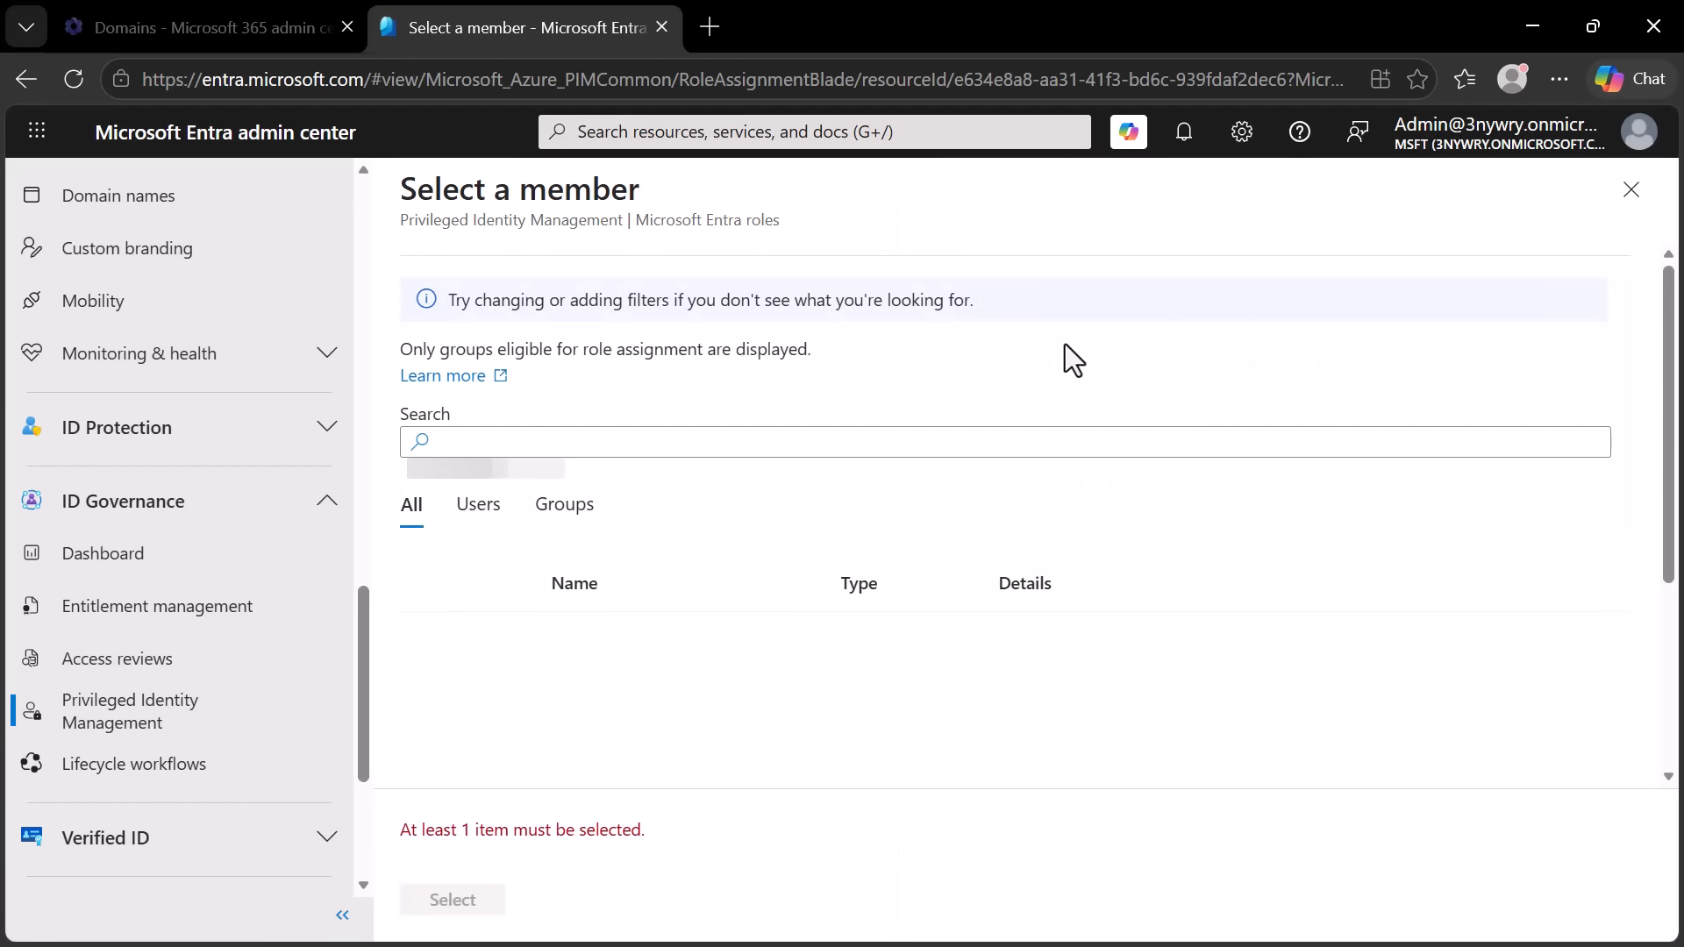
click(562, 436)
text(a)
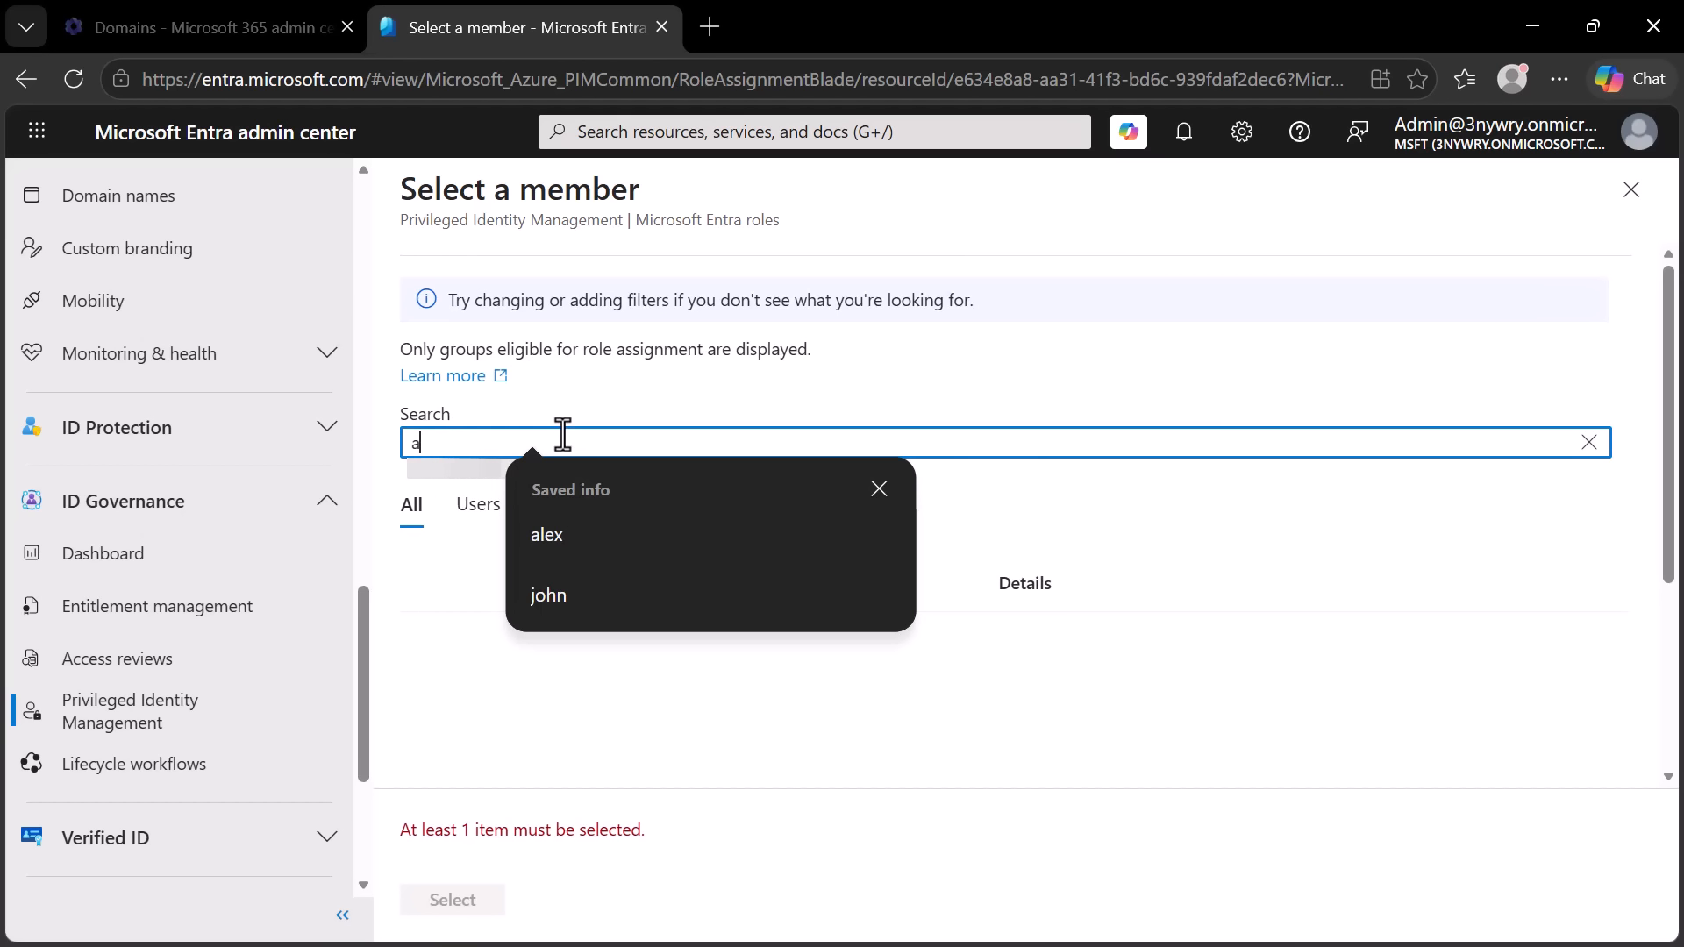
text(lex)
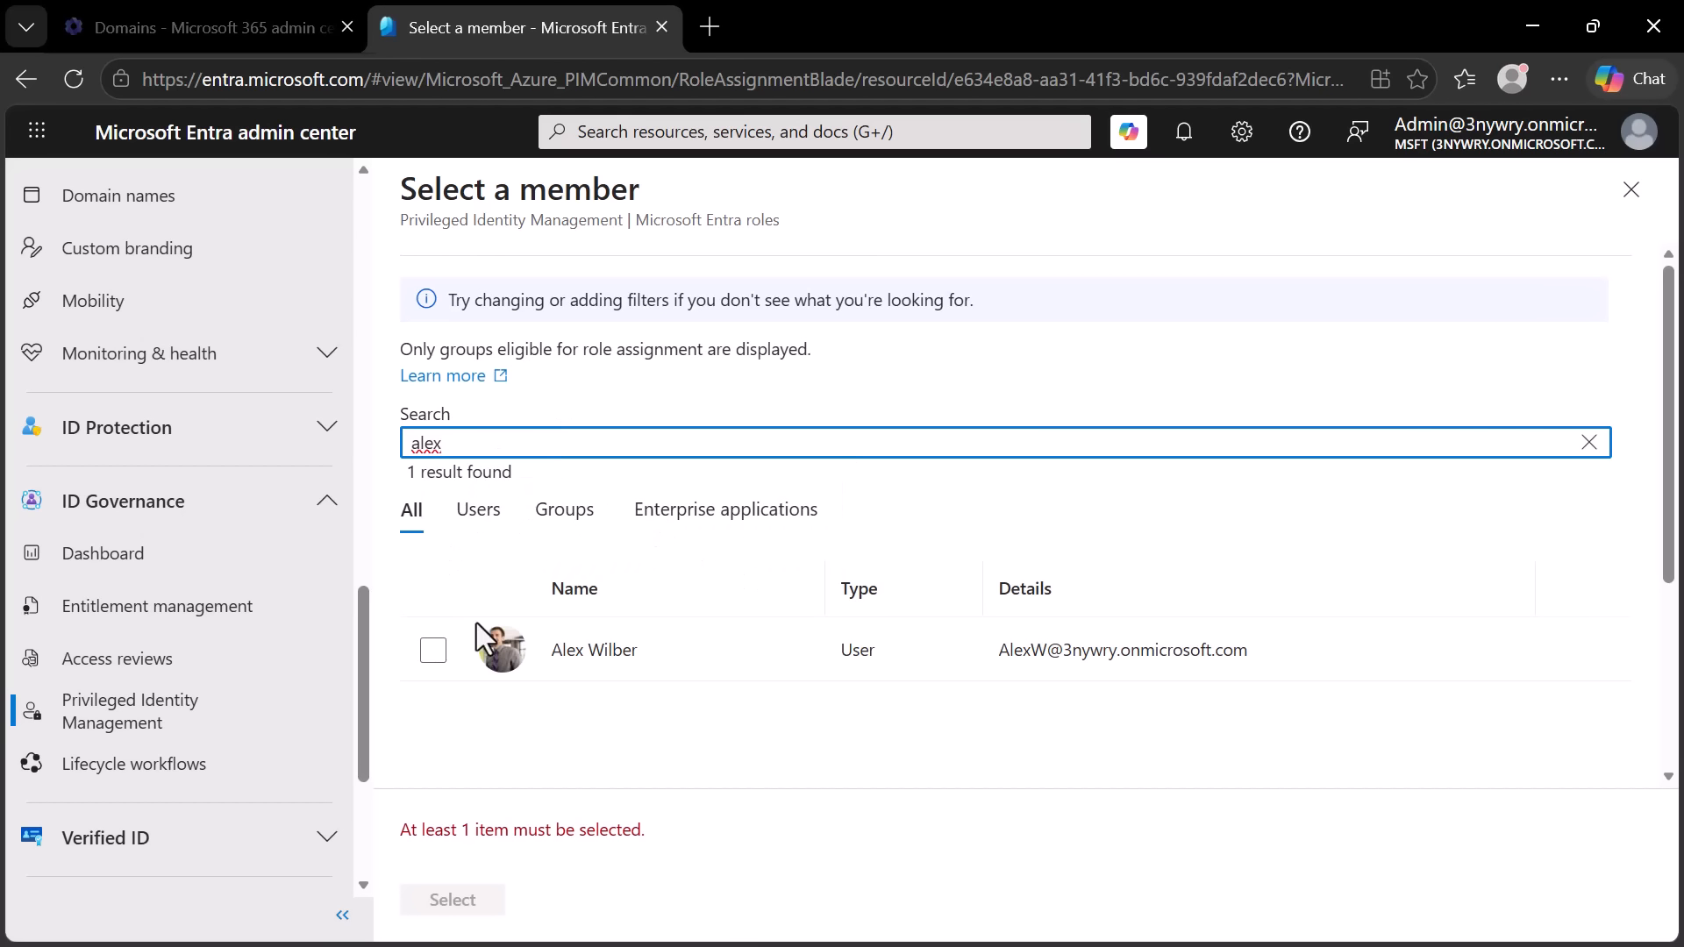
click(433, 654)
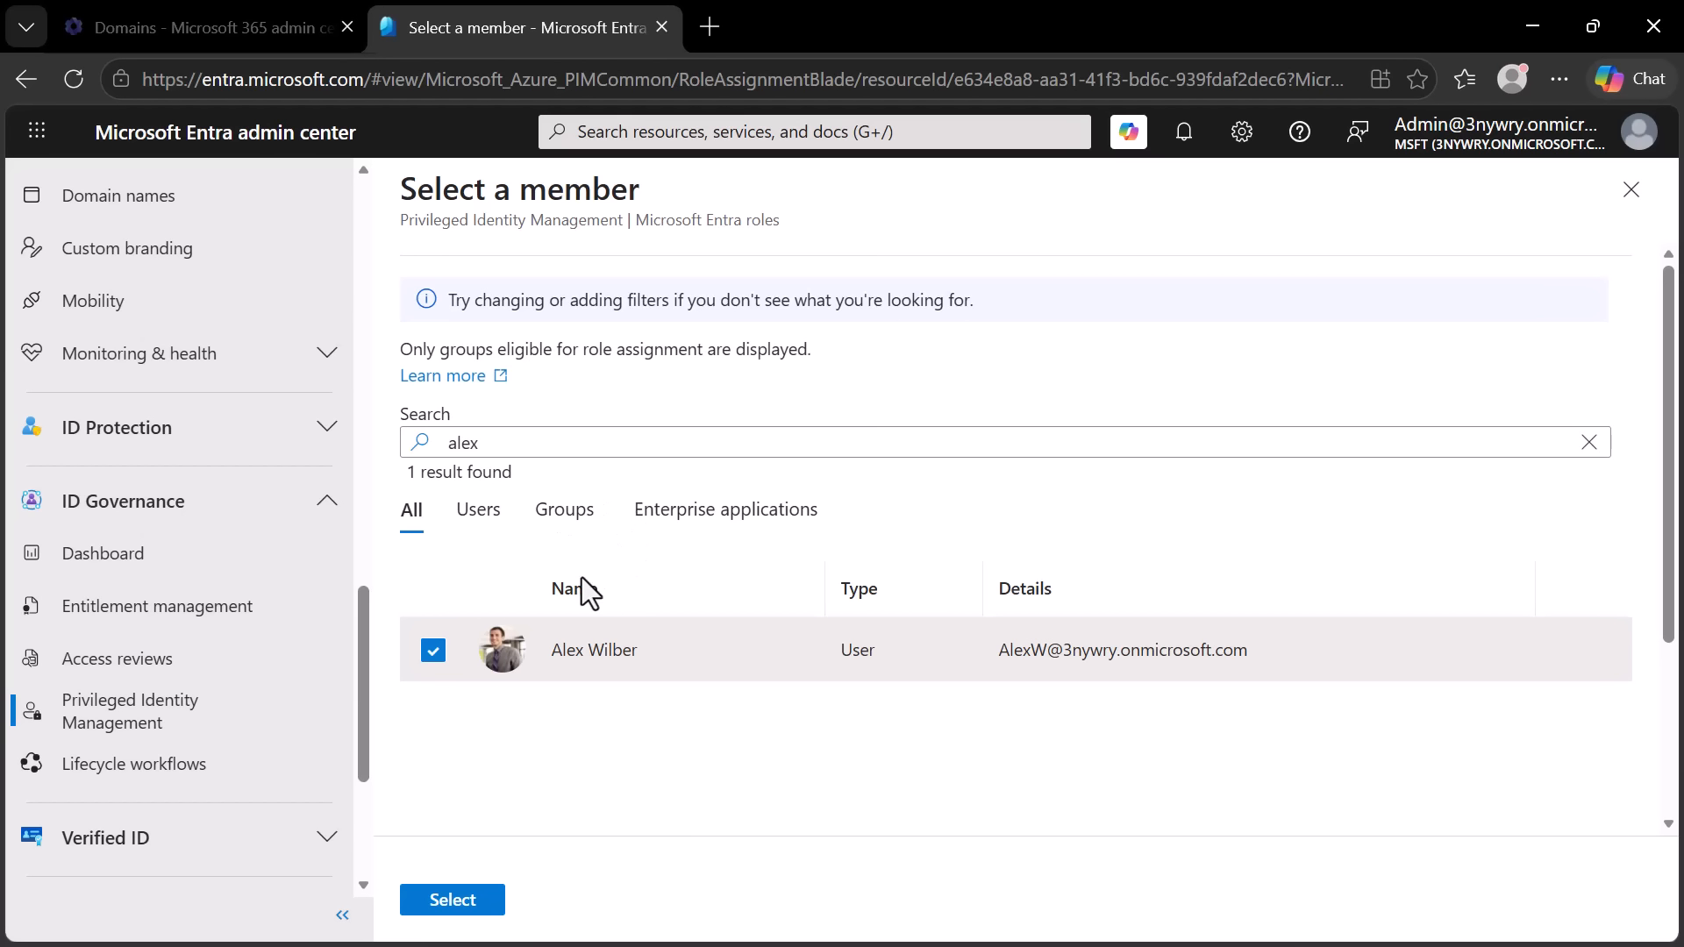
click(451, 901)
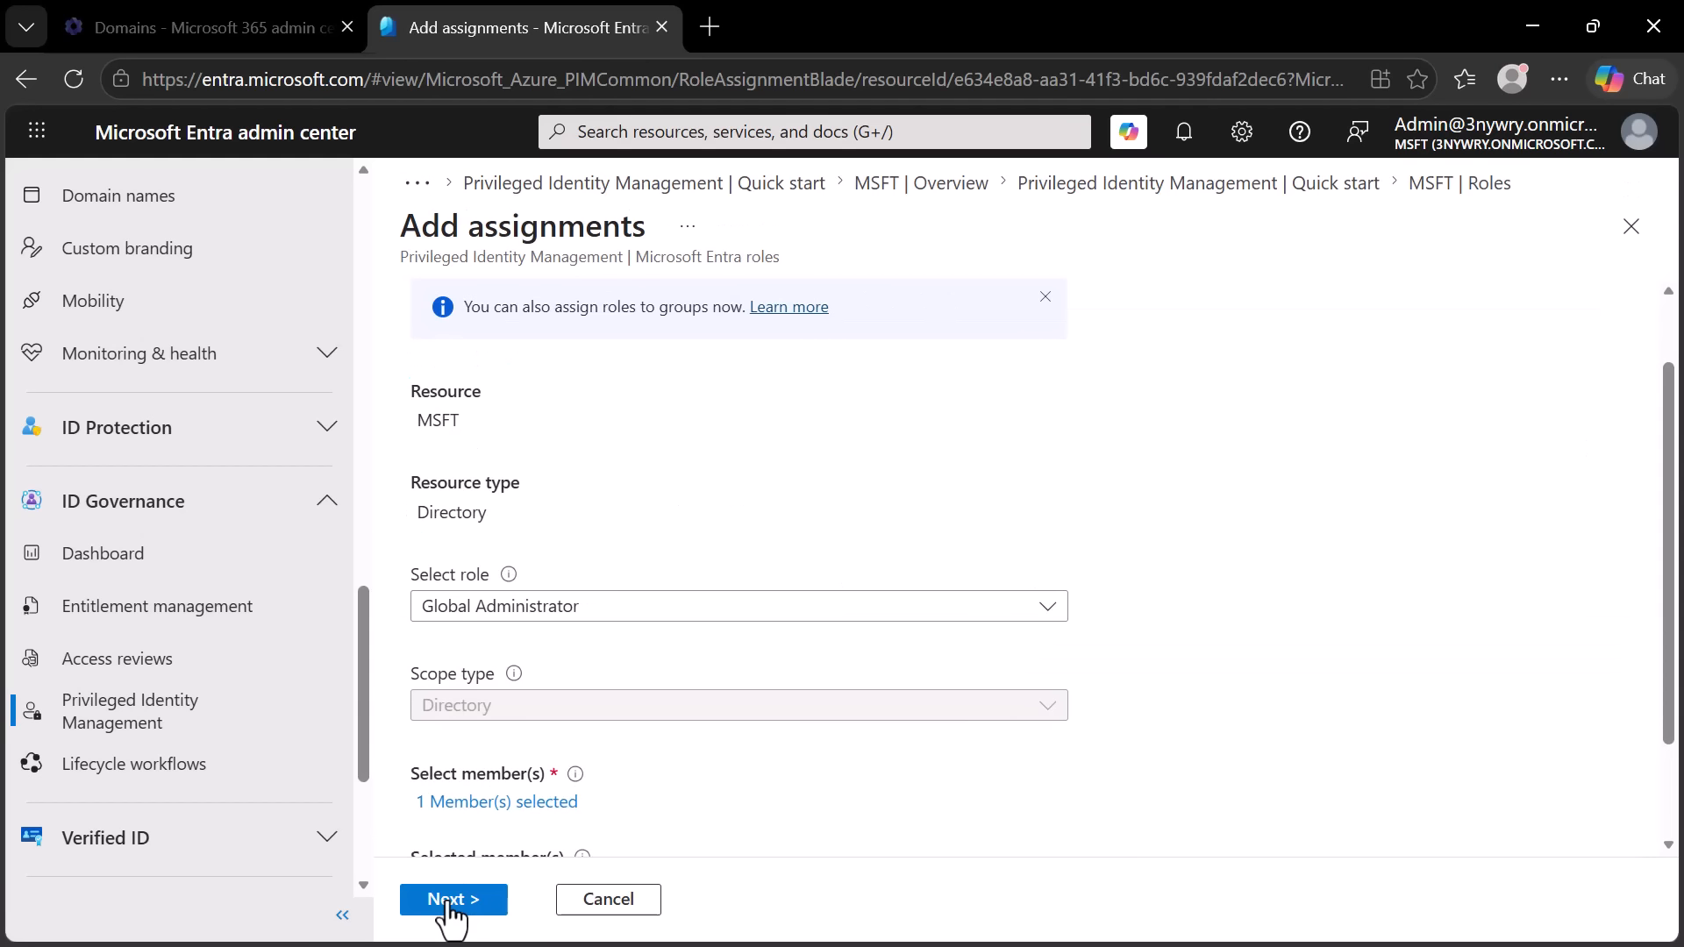
scroll(1675, 632, down, 2)
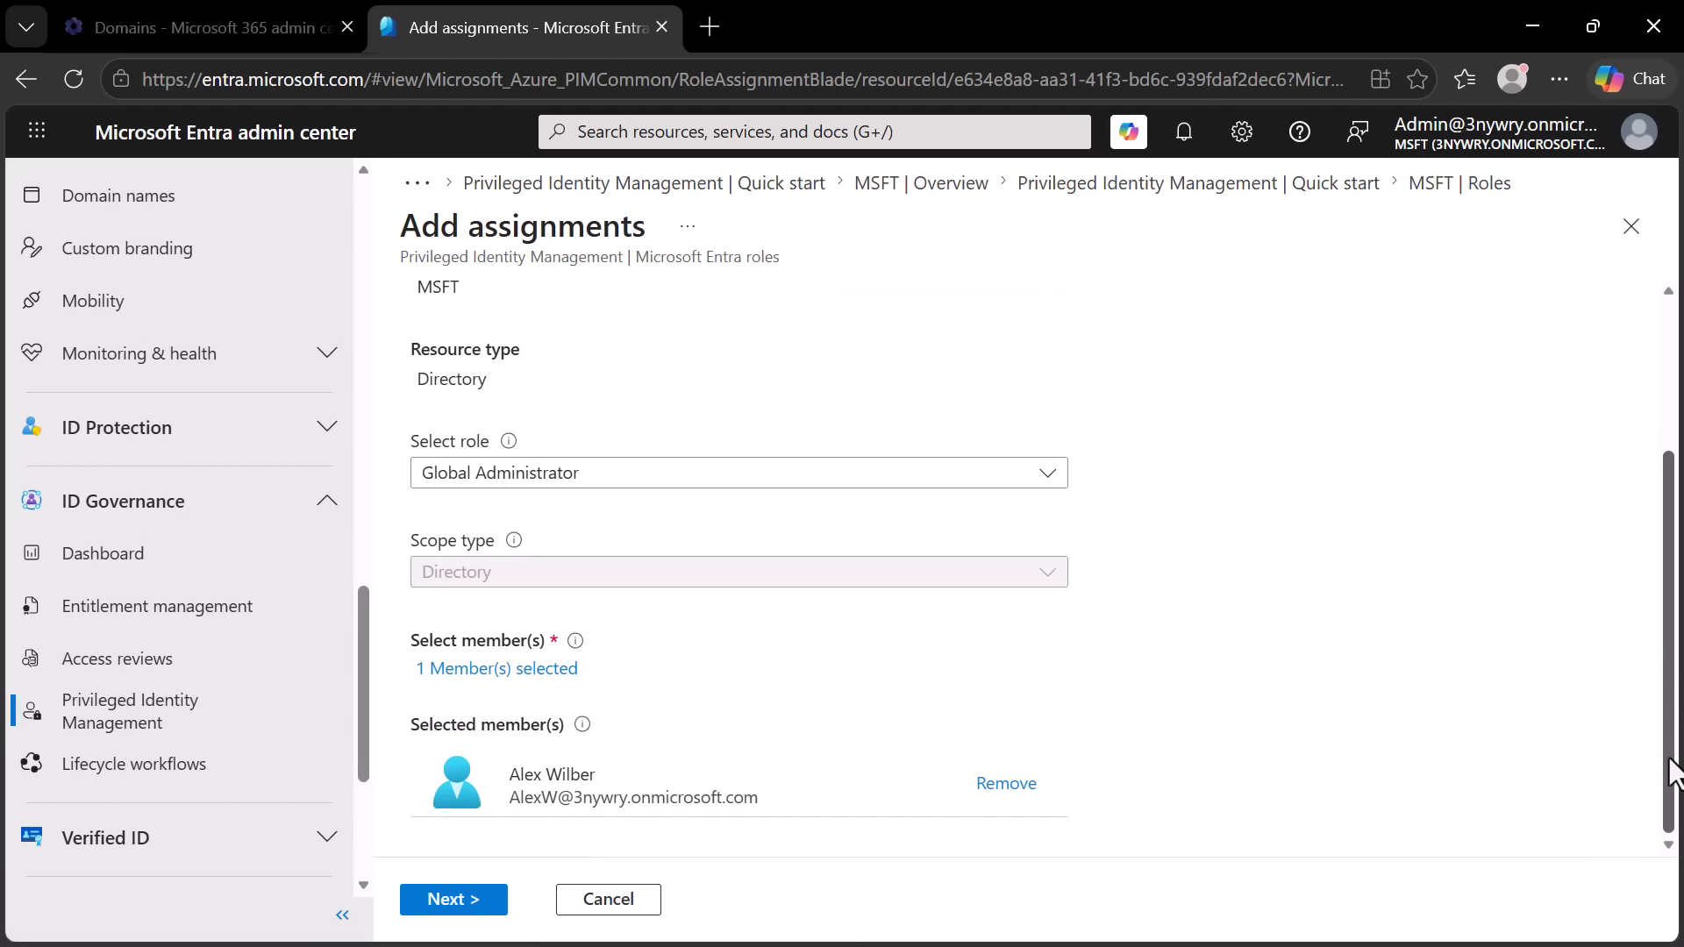
- Continue to the assignment settings, turn off permanent eligibility for the eligible assignment and set its end time to 4:31:58 AM
click(443, 900)
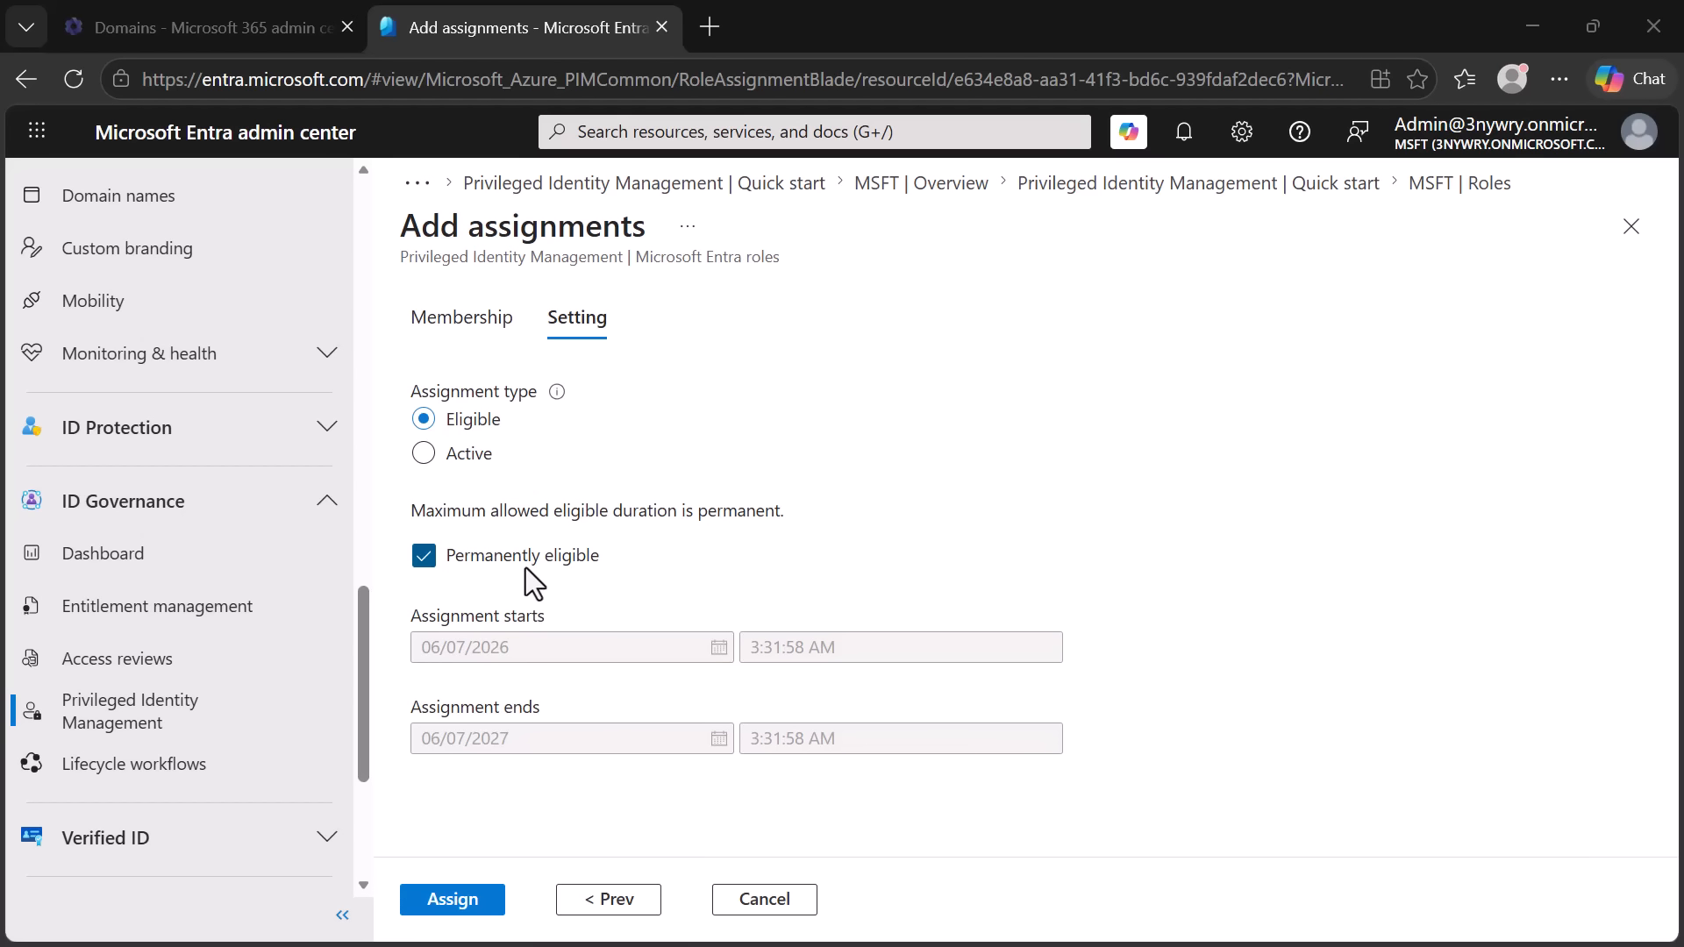
click(426, 558)
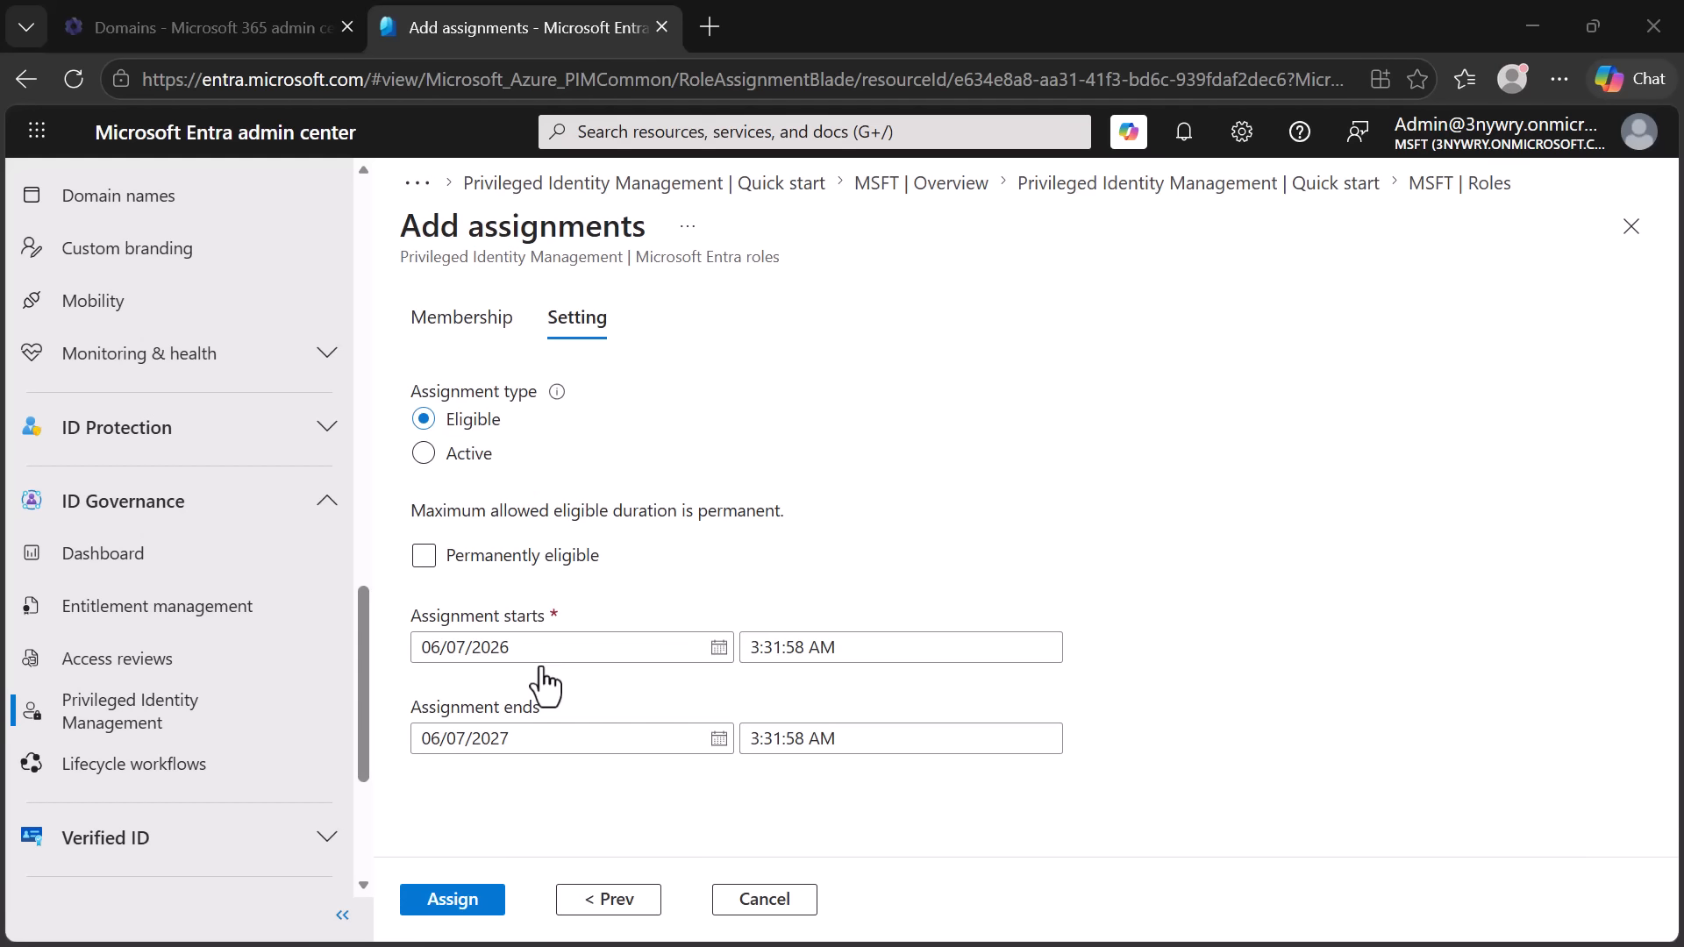
click(567, 556)
click(570, 557)
click(760, 750)
key(BackSpace)
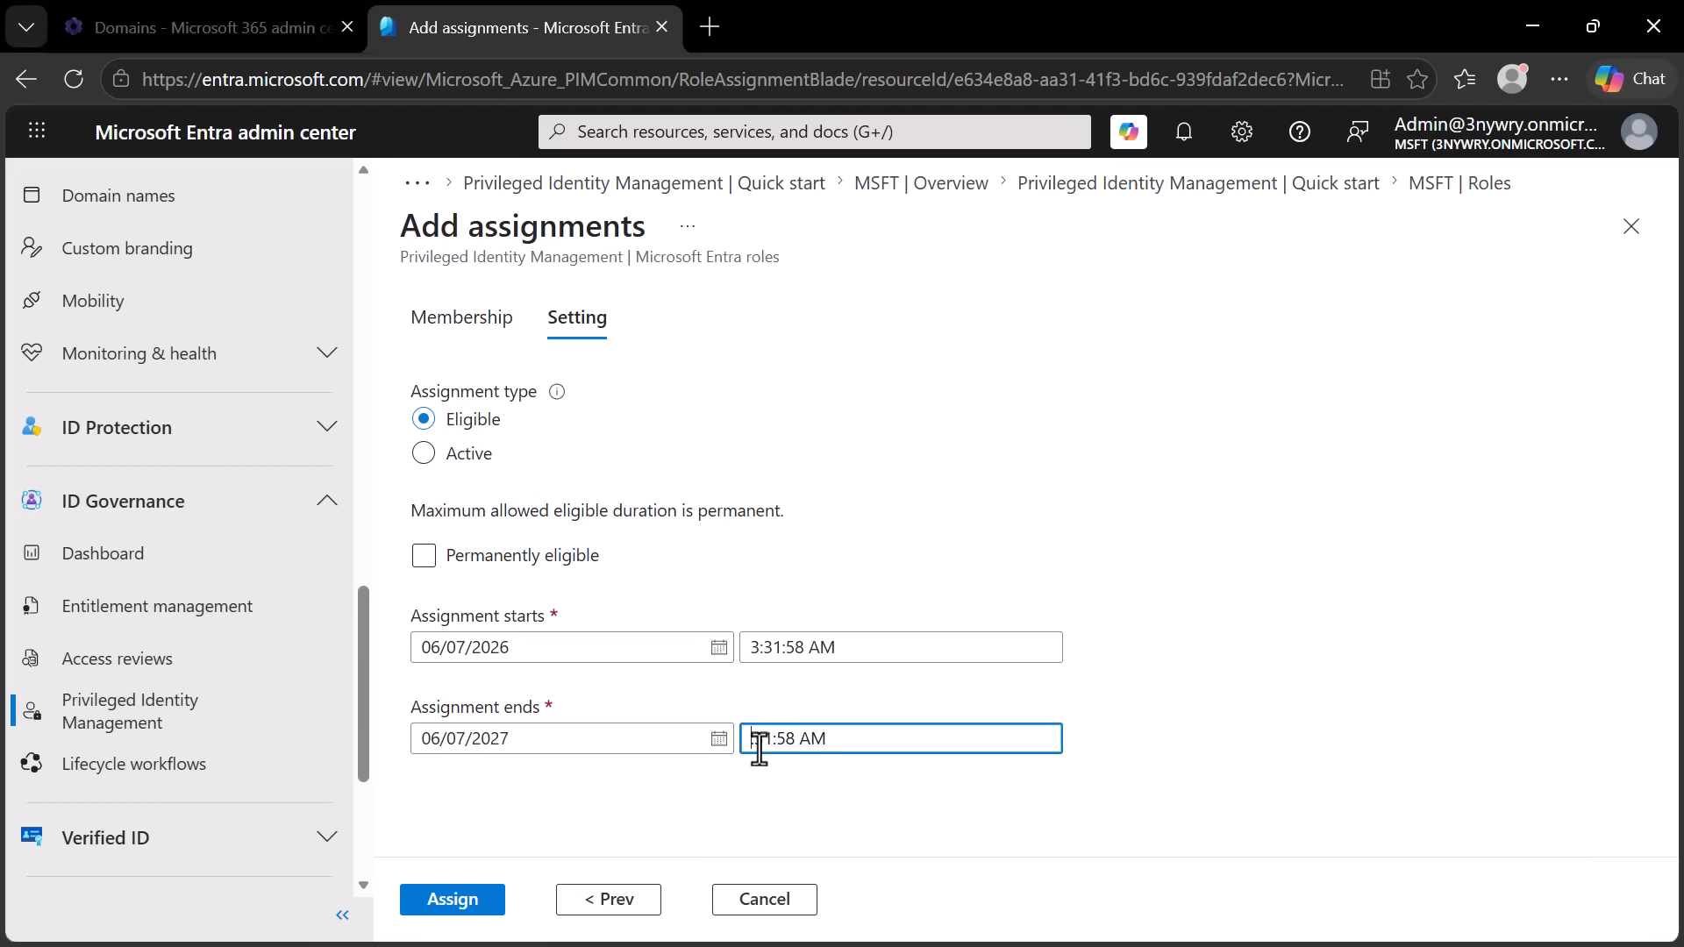
text(4)
click(603, 709)
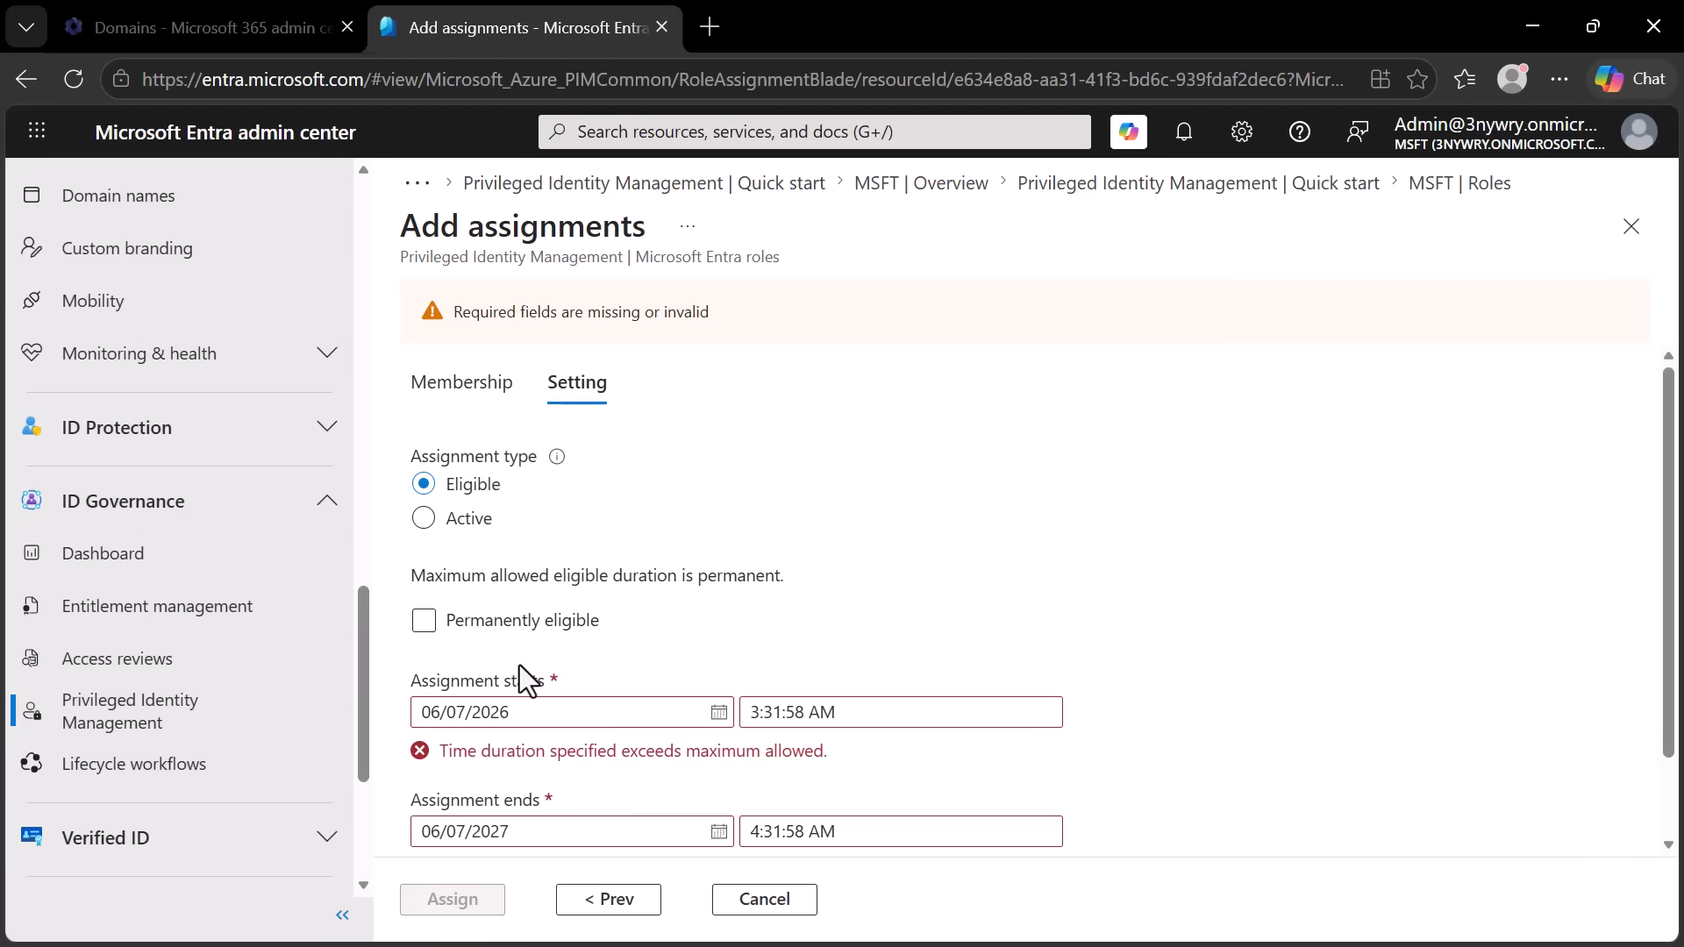
- Set the eligible assignment's end date to 06/07/2026 and submit the role assignment
click(508, 832)
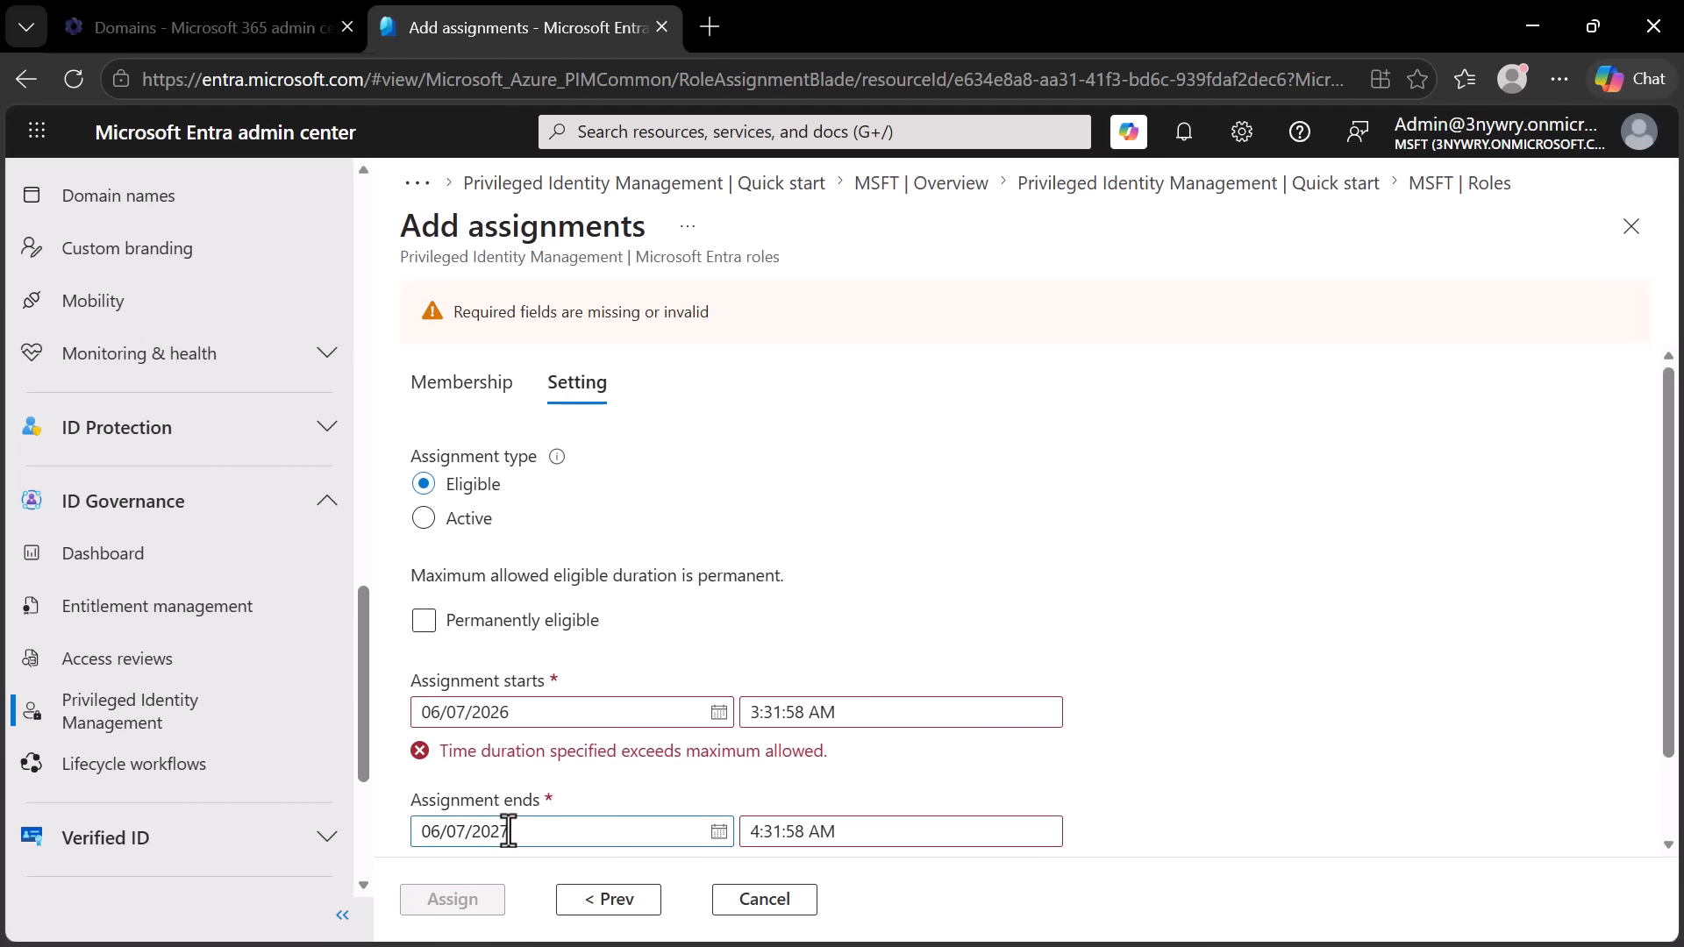
key(BackSpace)
text(6)
click(619, 809)
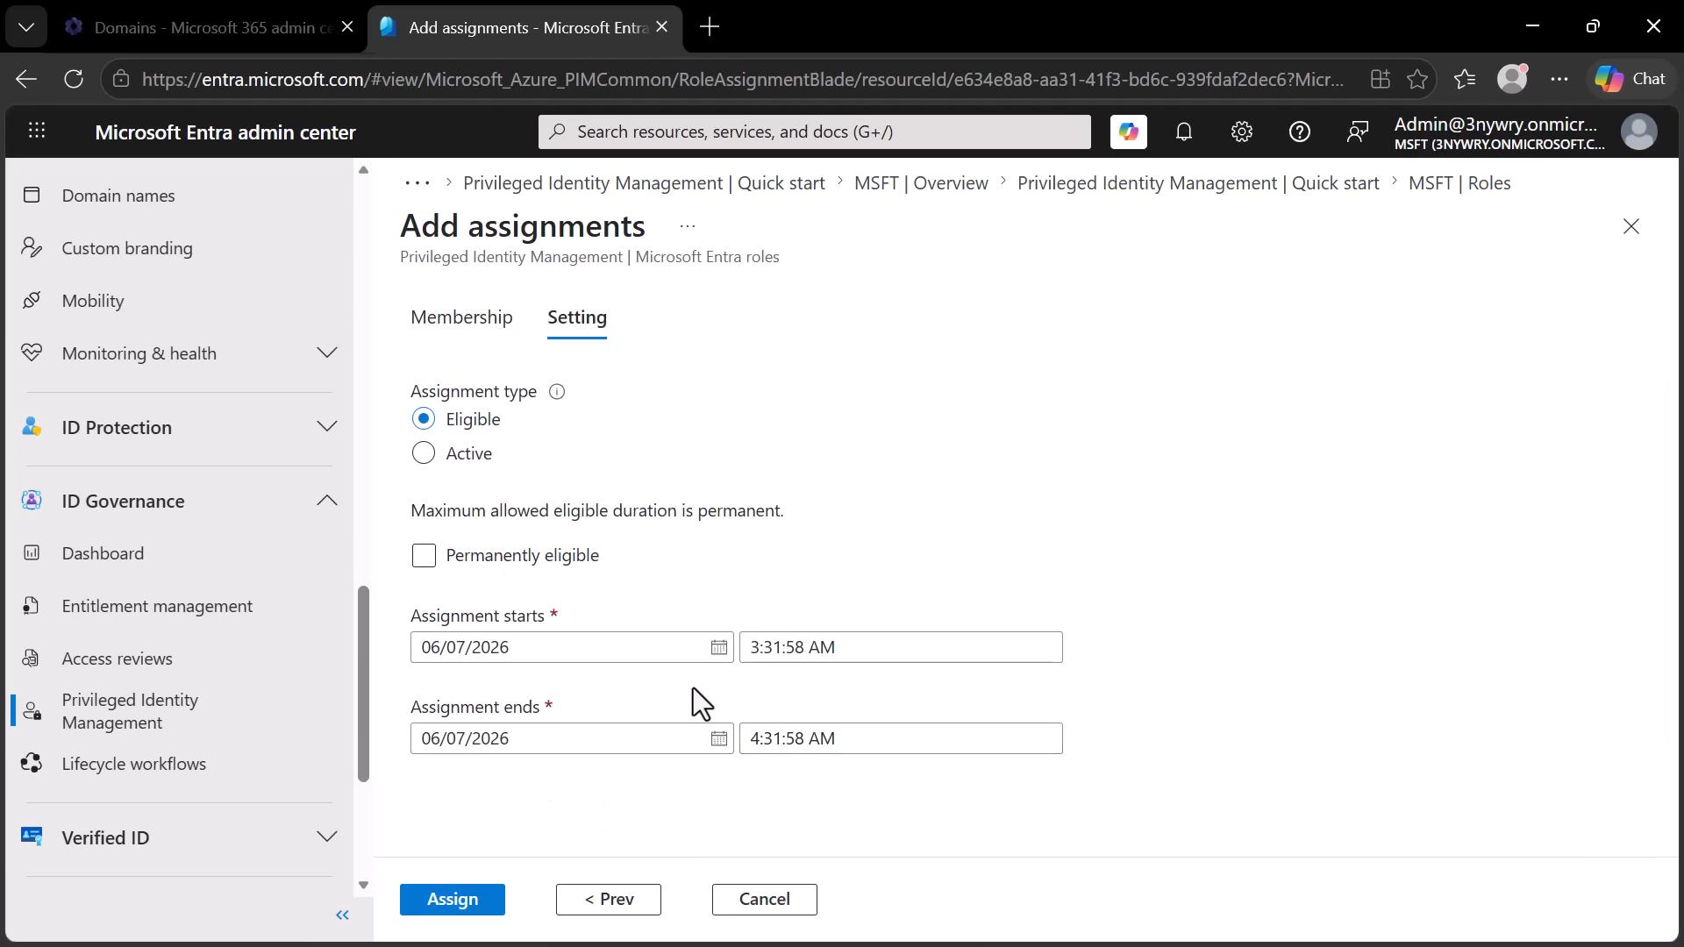
click(445, 903)
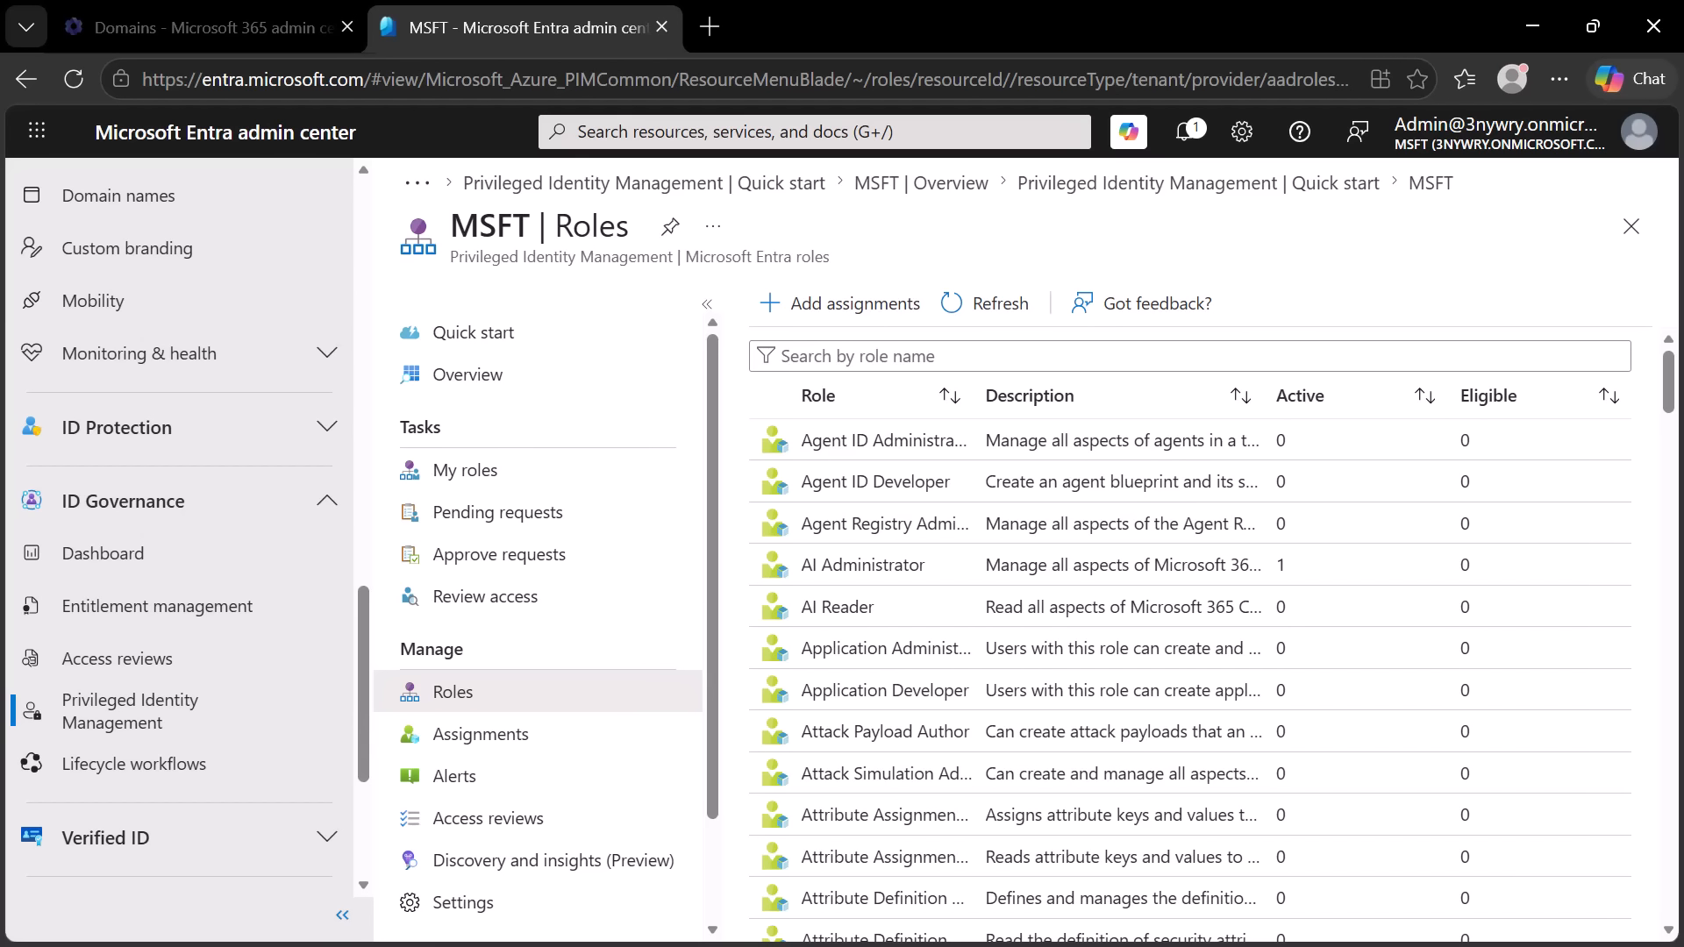
- Switch to the assigned user's Microsoft 365 admin center session and open the Identity portal through a search for "pim"
click(1533, 26)
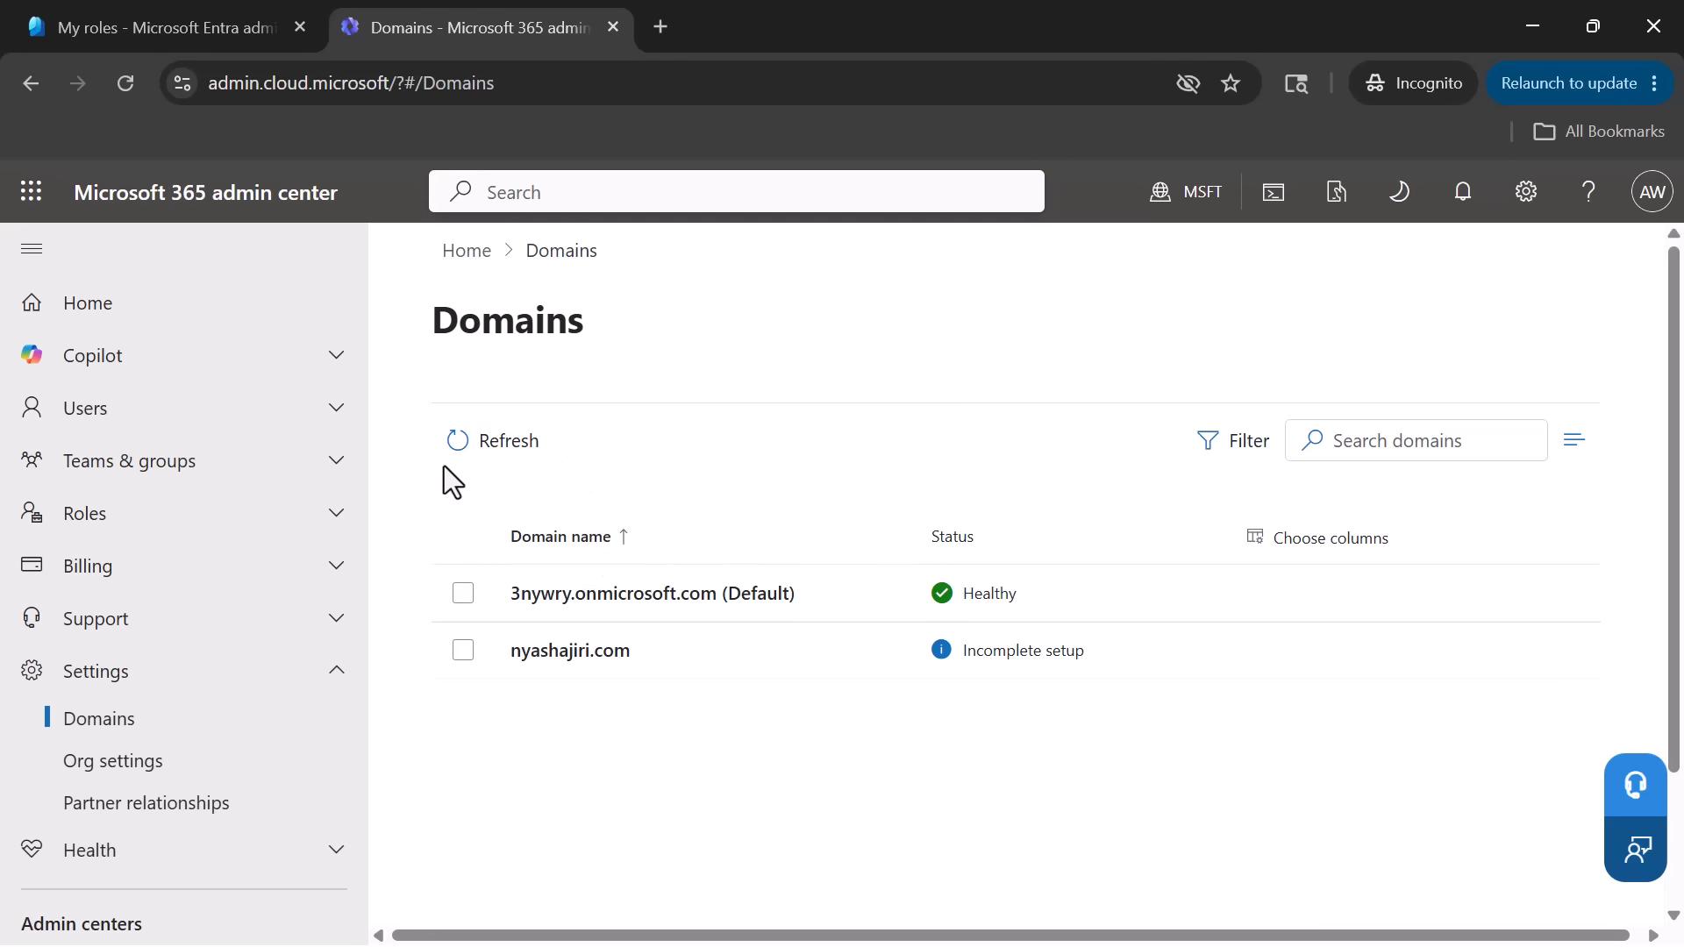
click(481, 443)
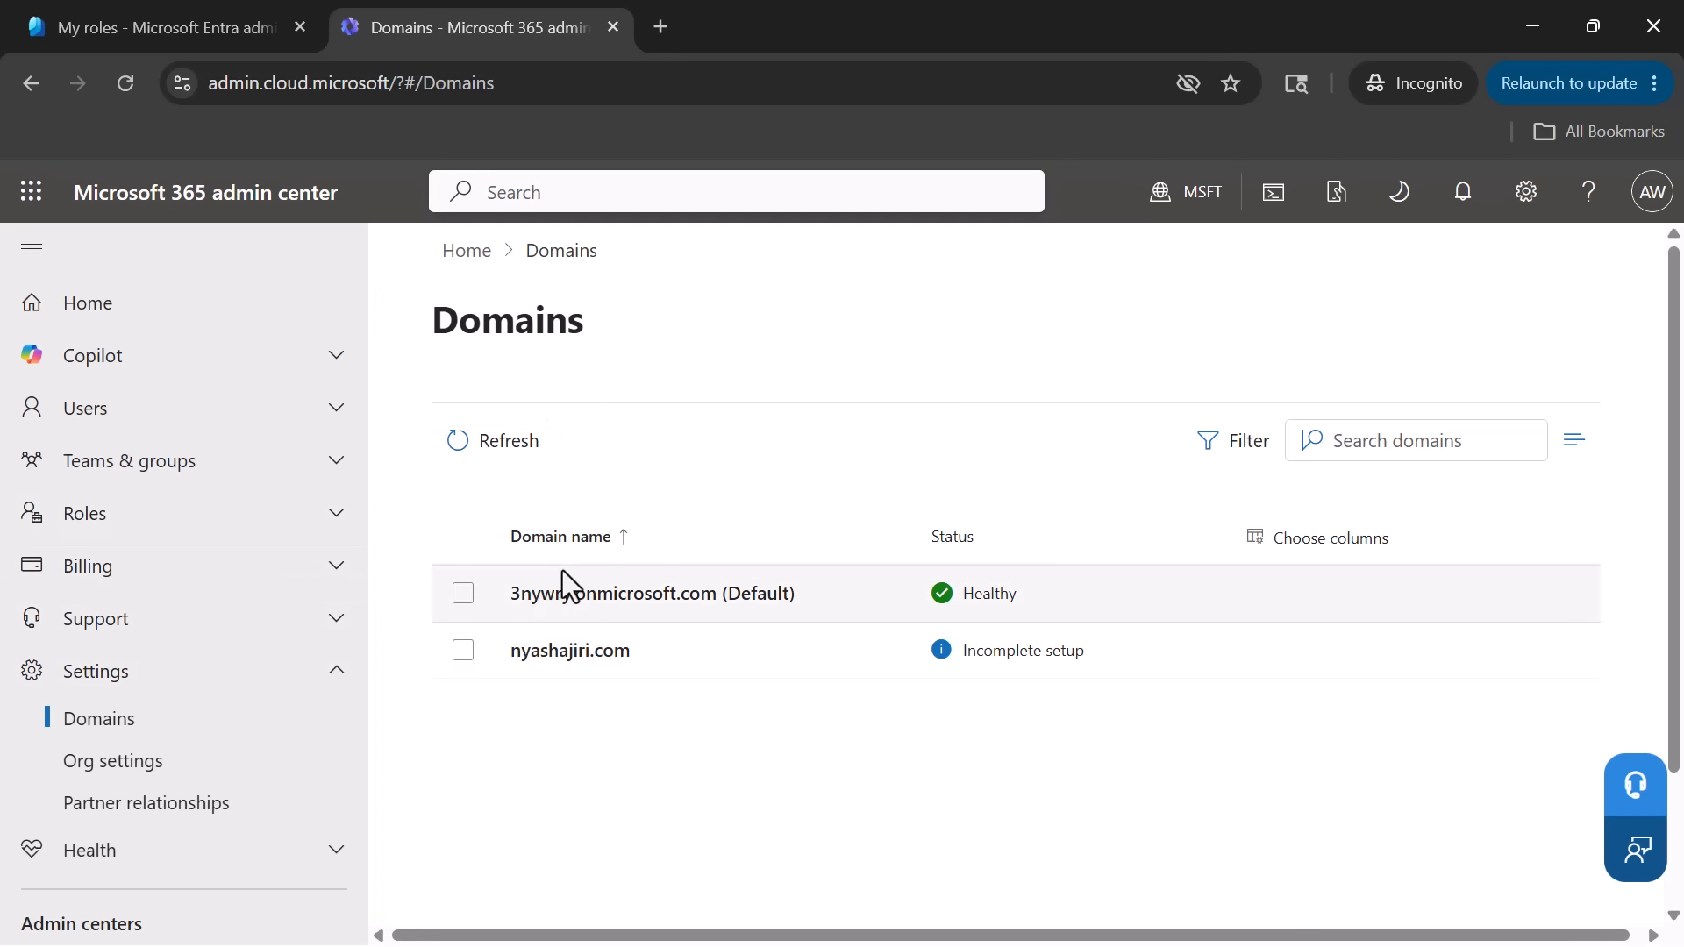
click(625, 191)
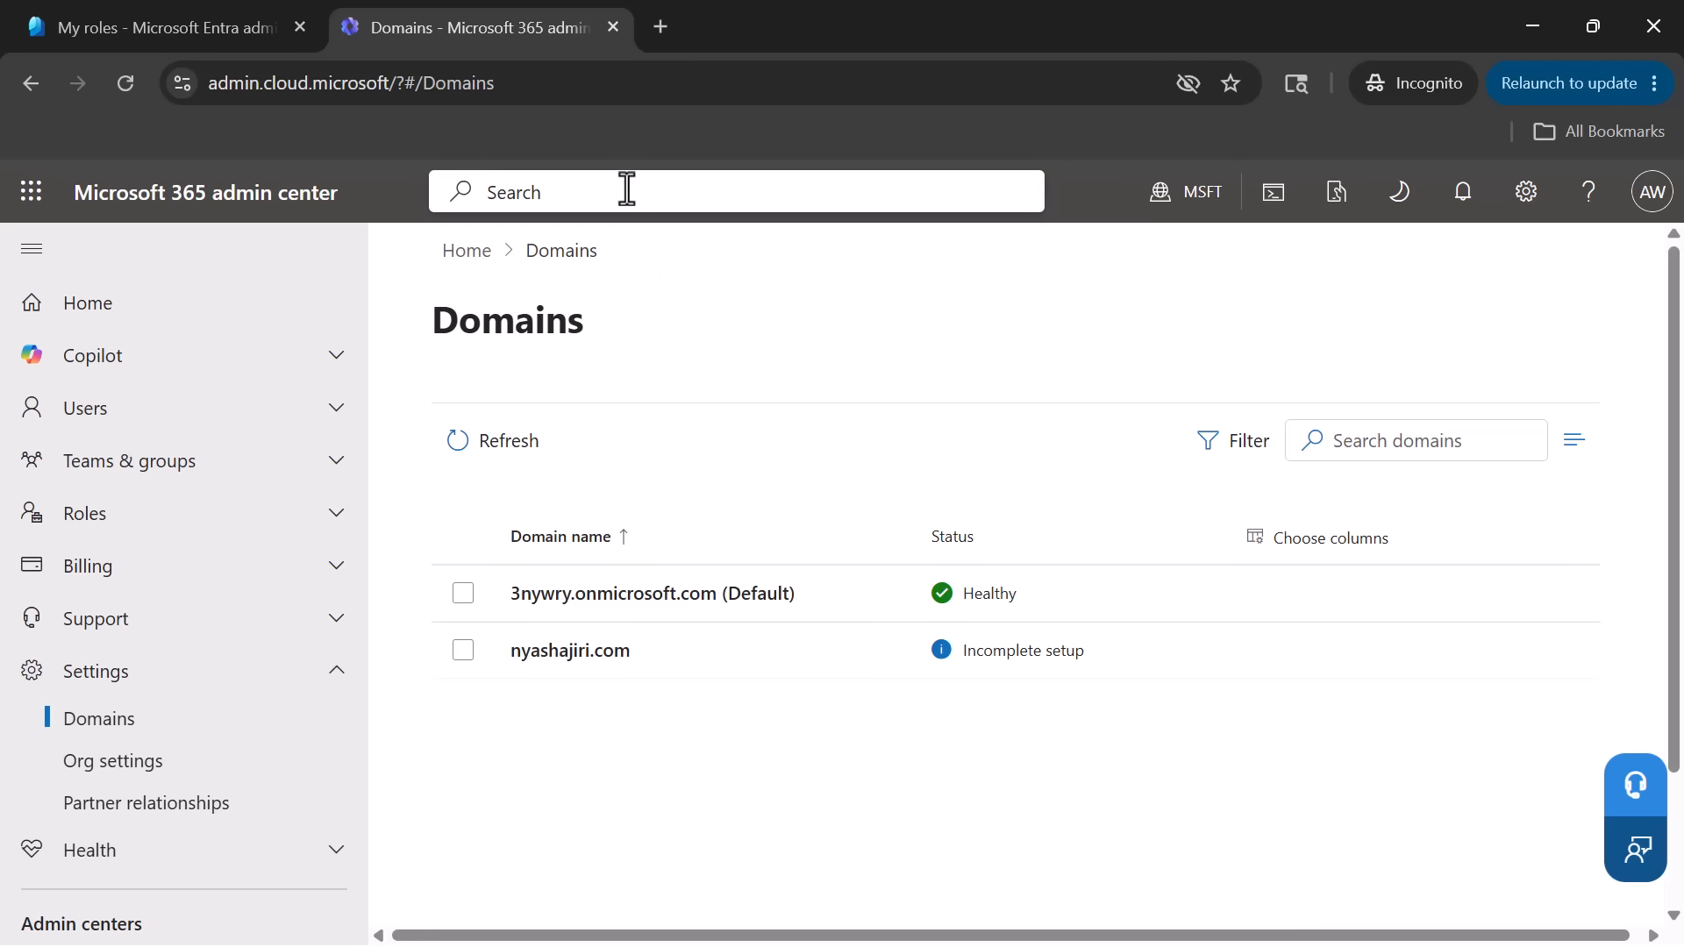
text(pim)
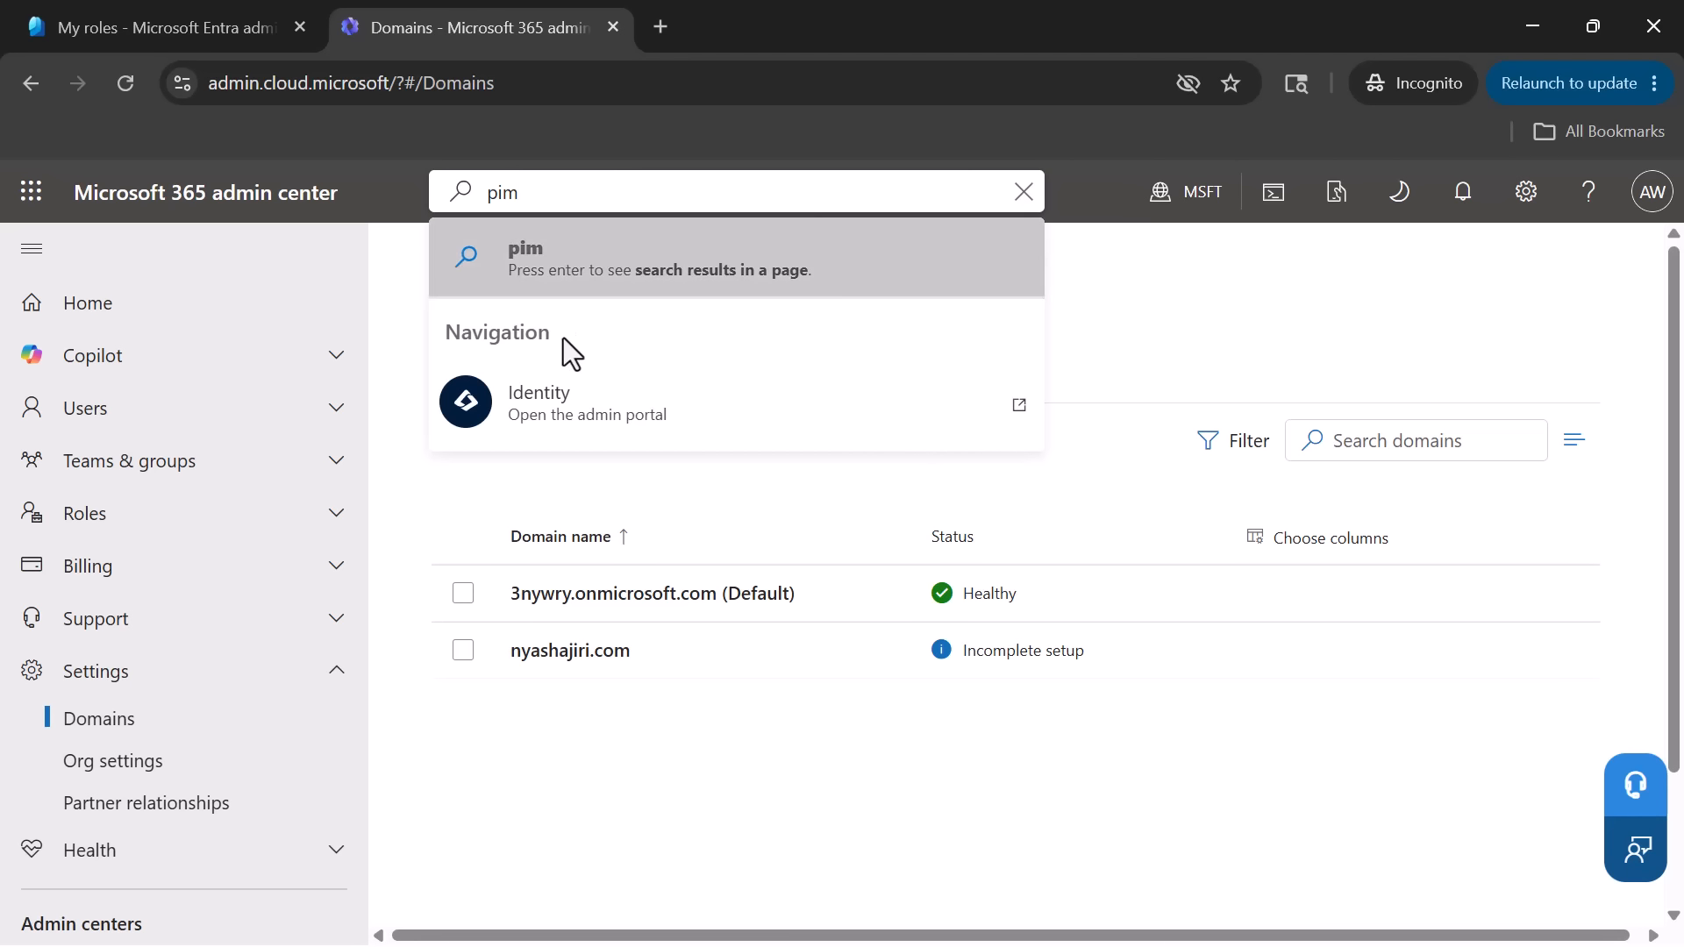
click(566, 420)
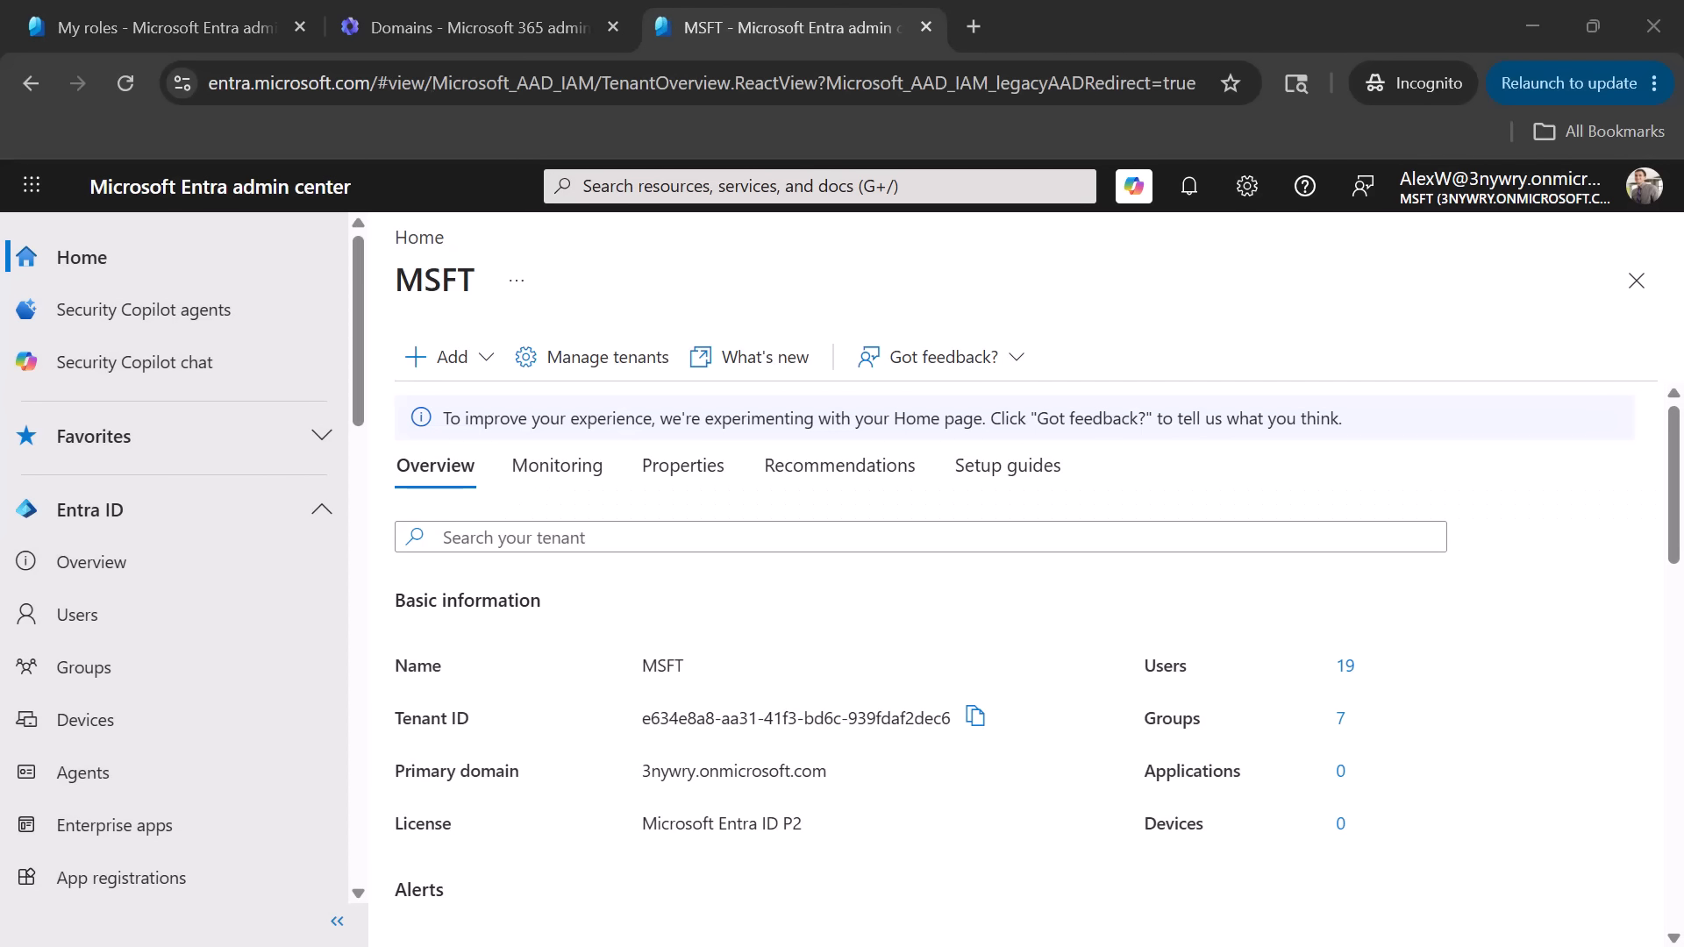
- Search Microsoft Entra for "pim", open Privileged Identity Management and show the user's own roles
click(815, 184)
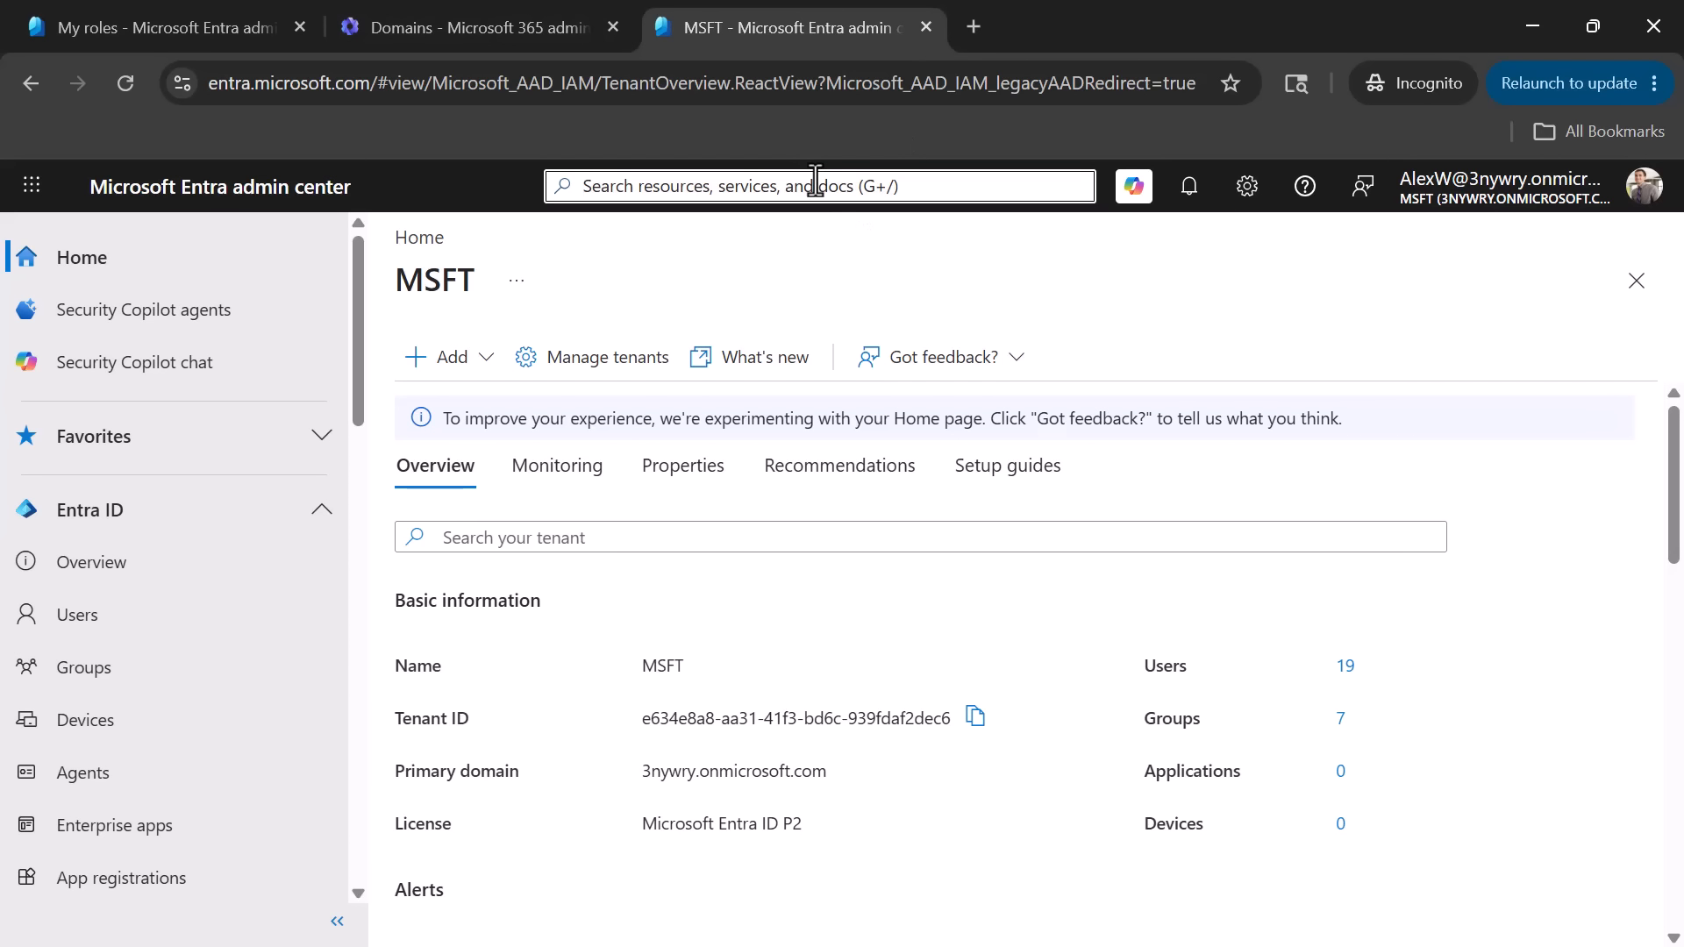
text(pim)
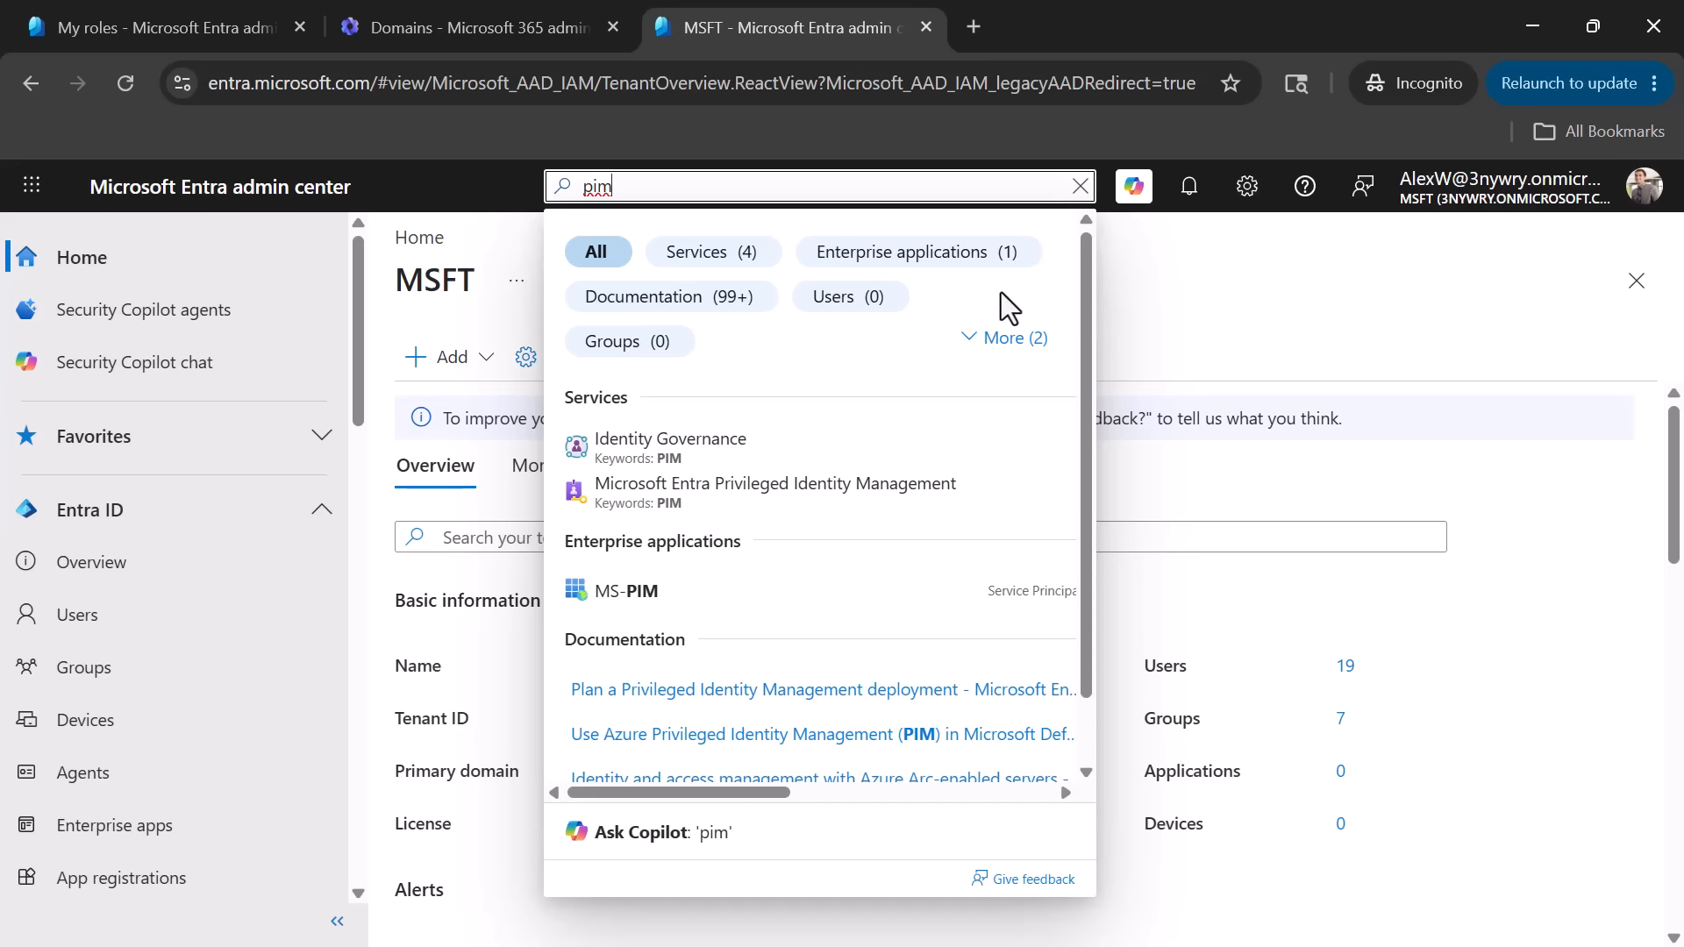
click(676, 515)
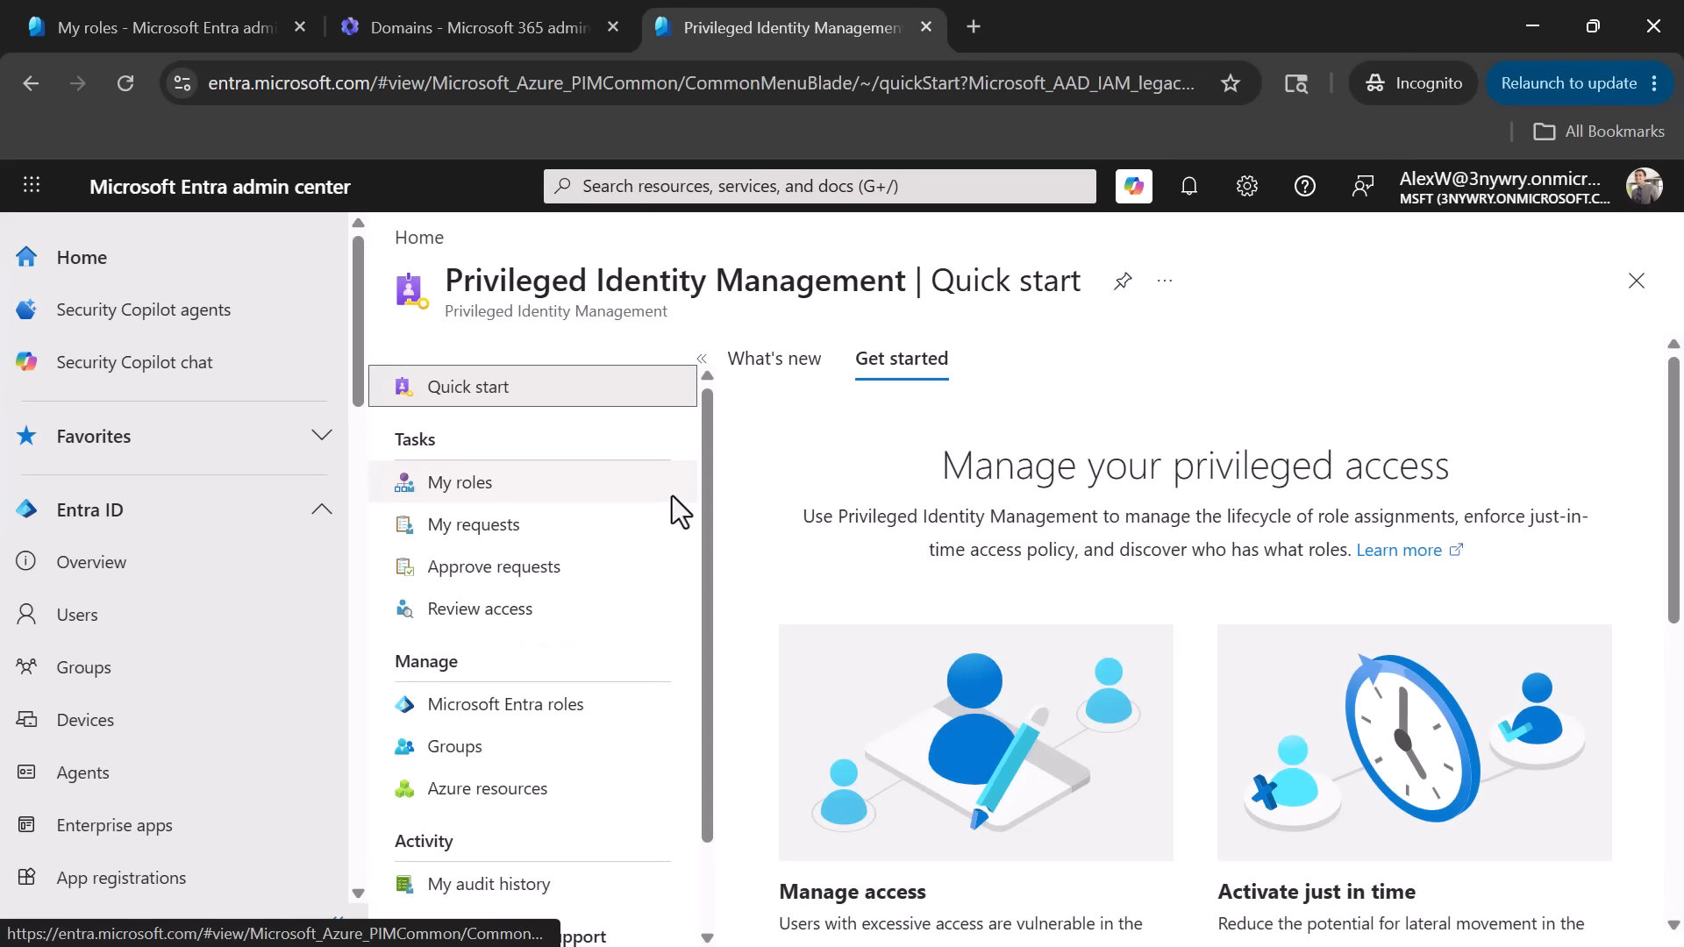
click(460, 488)
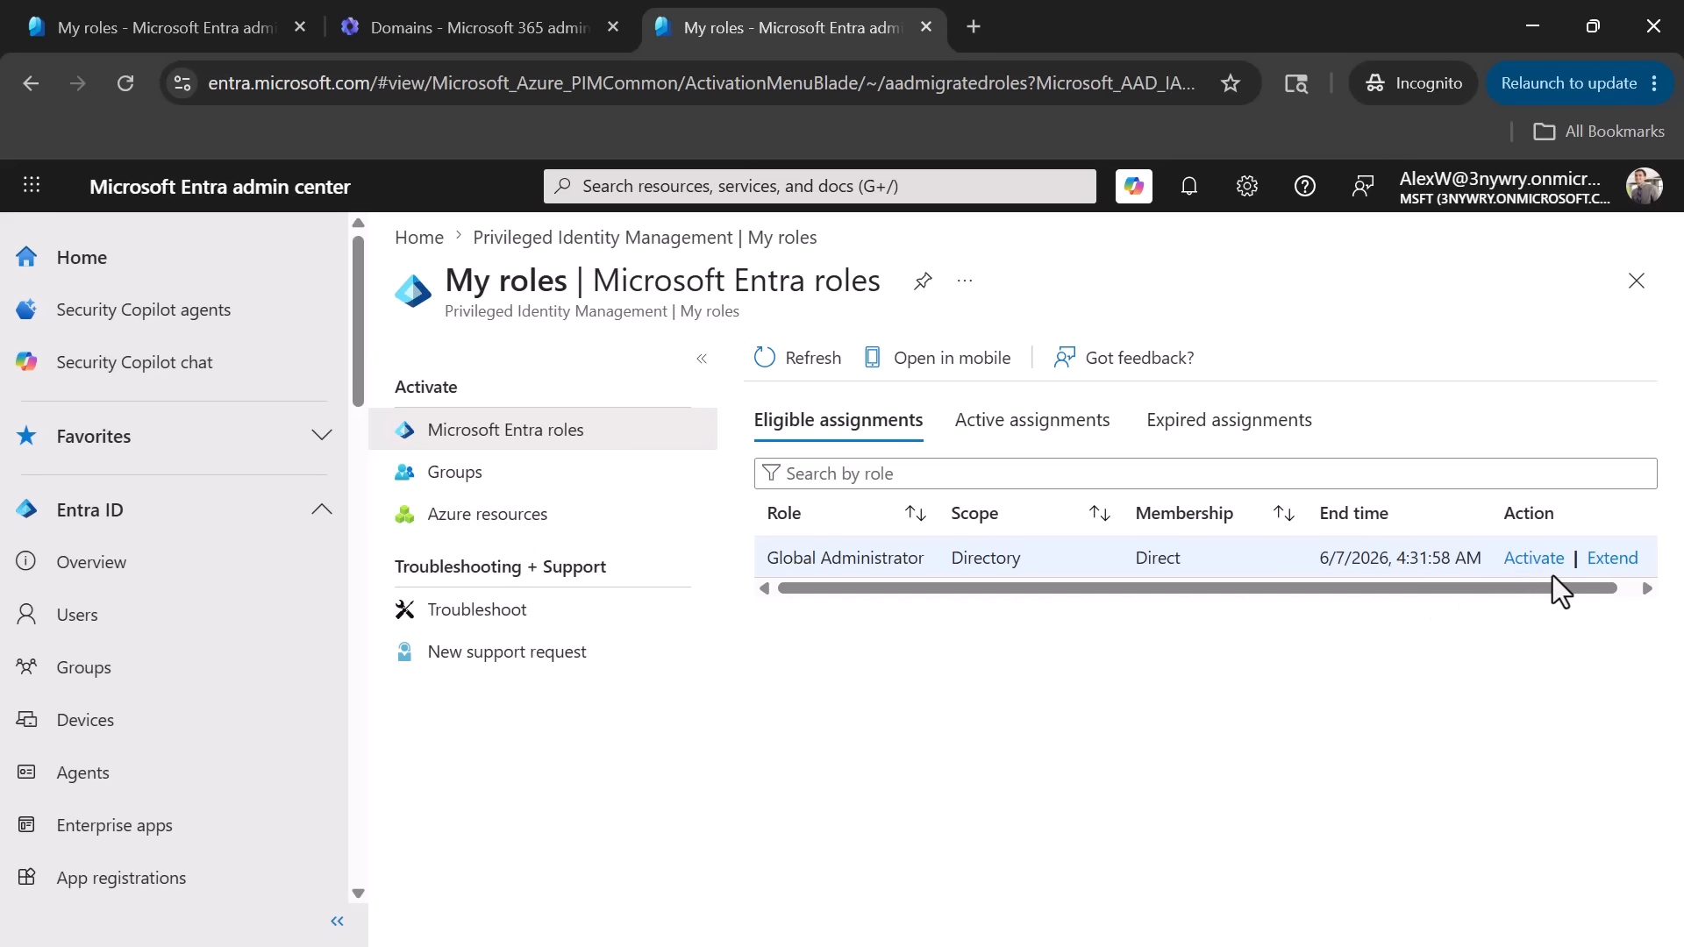
- Activate the eligible Global Administrator role for 8 hours with the reason "Ticket 3423424"
click(1533, 561)
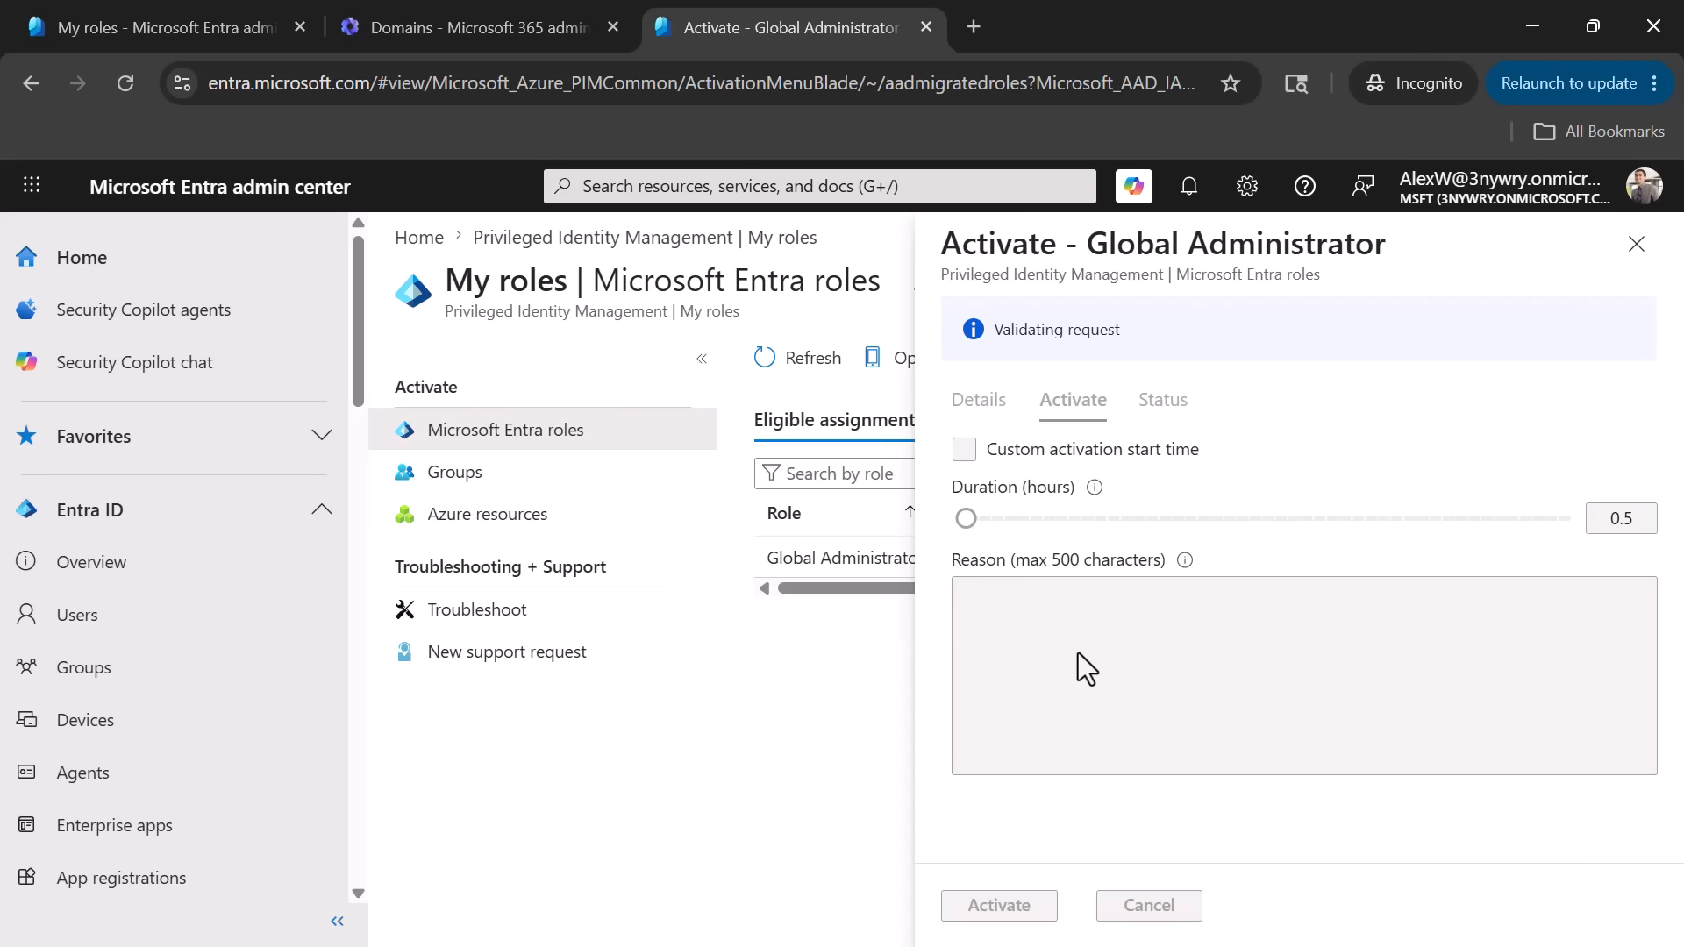
click(1087, 676)
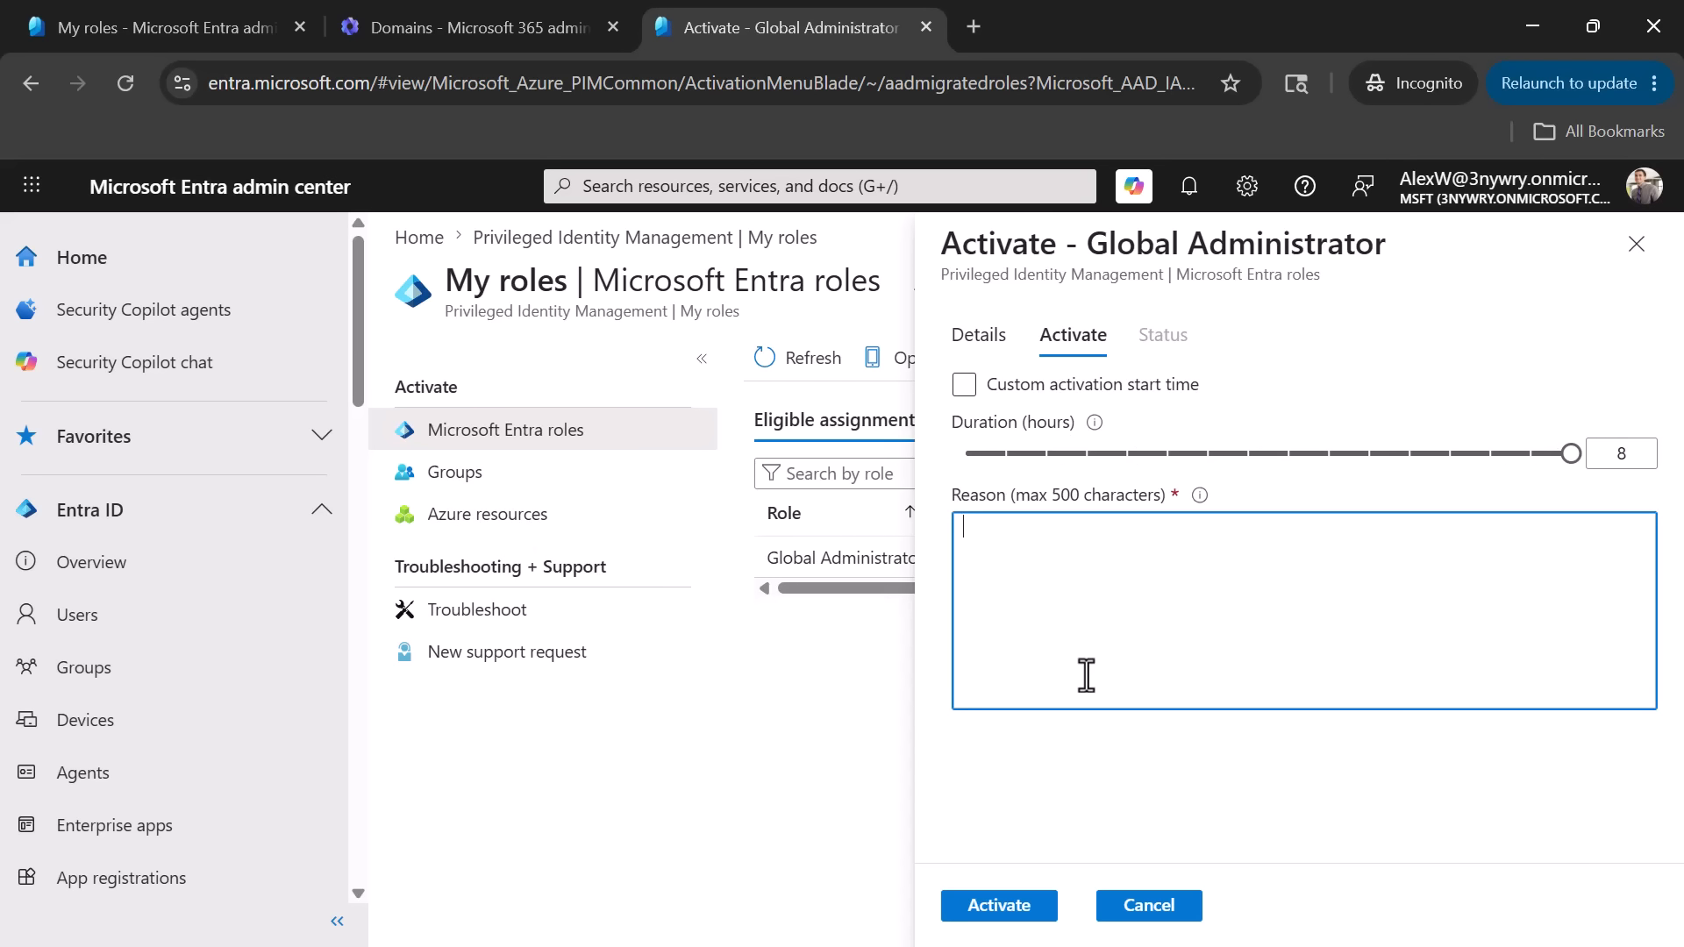
text(T)
key(BackSpace)
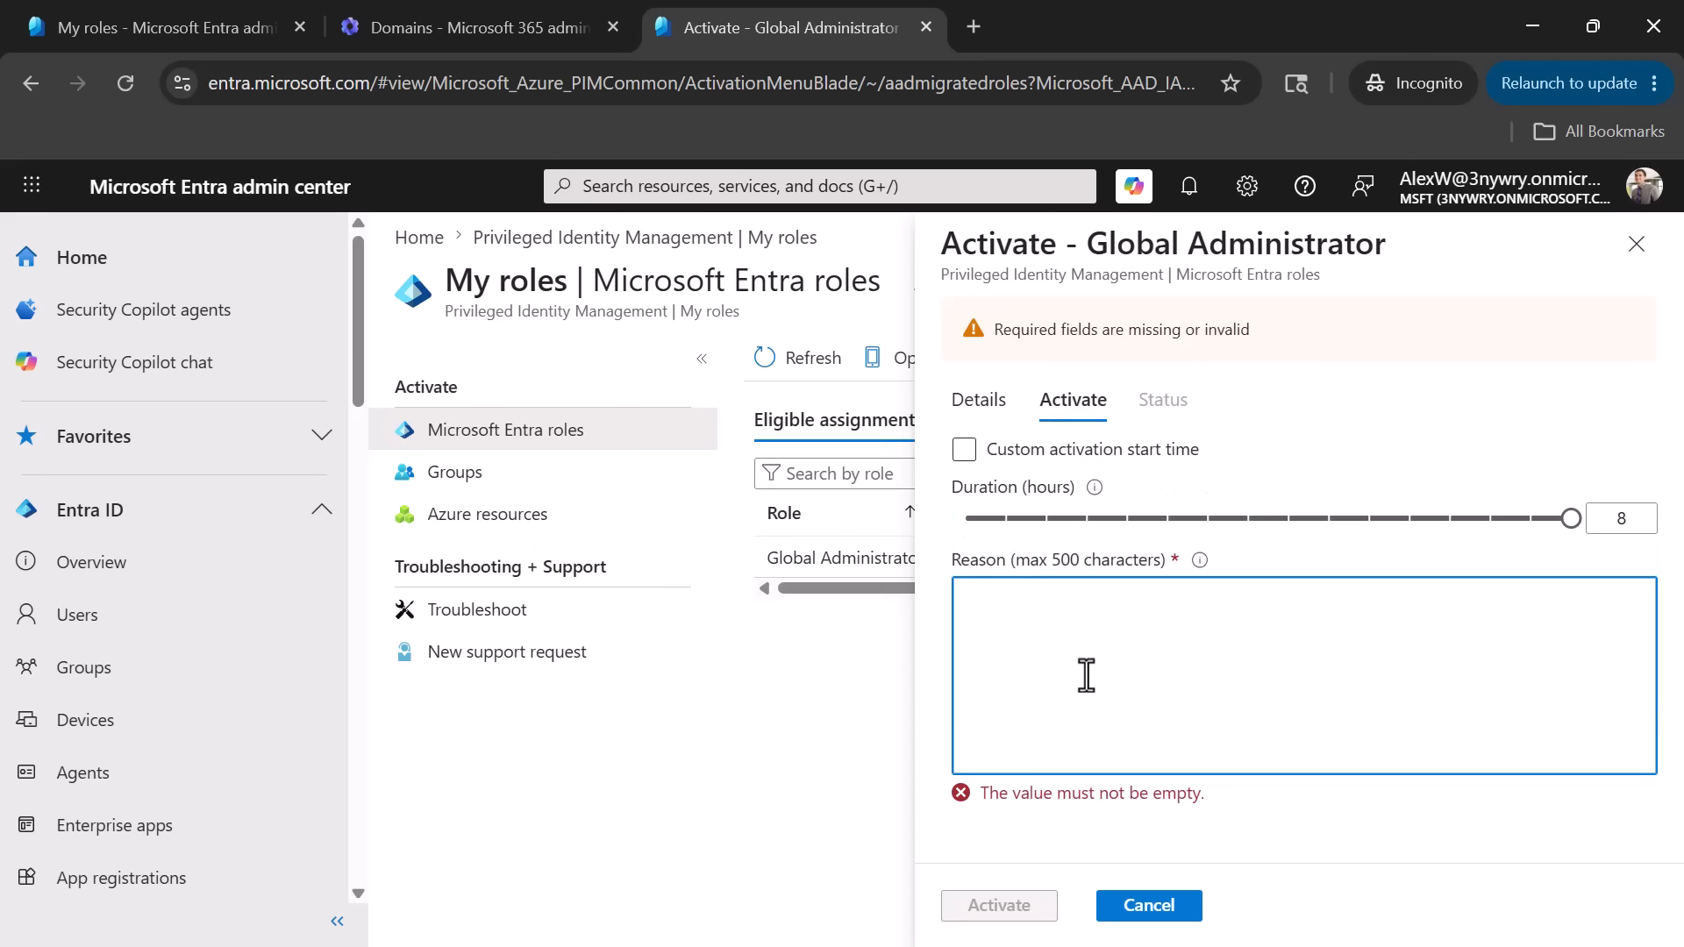
text(Ticker 3423424)
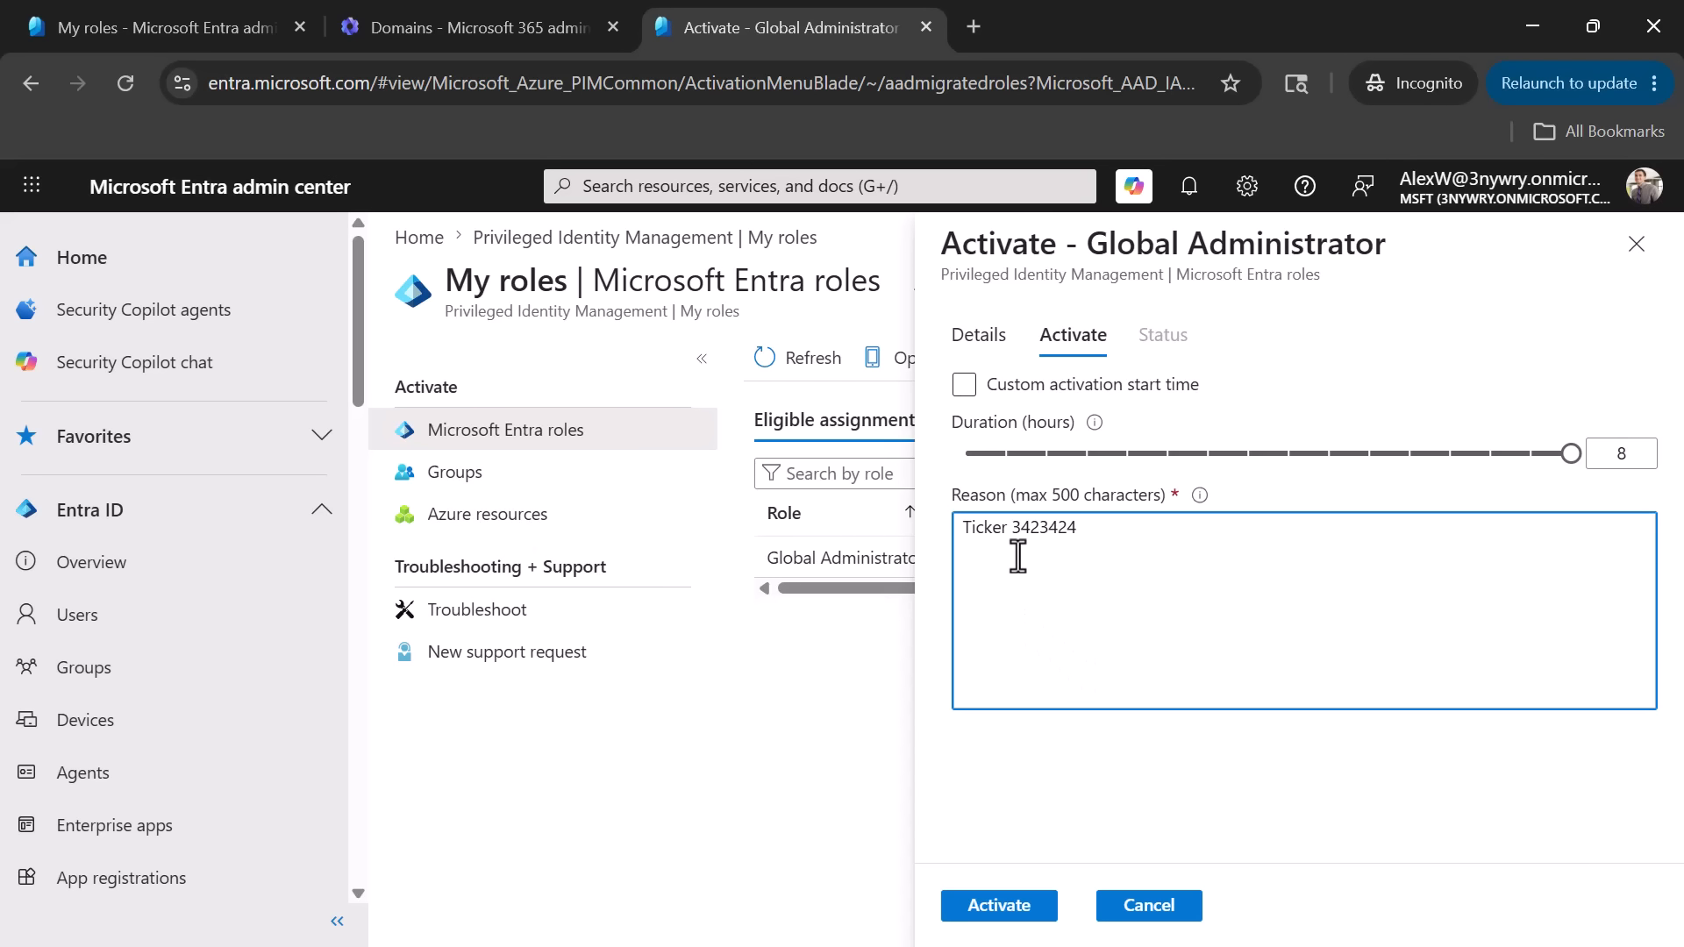
click(1007, 526)
key(BackSpace)
text(t)
click(988, 913)
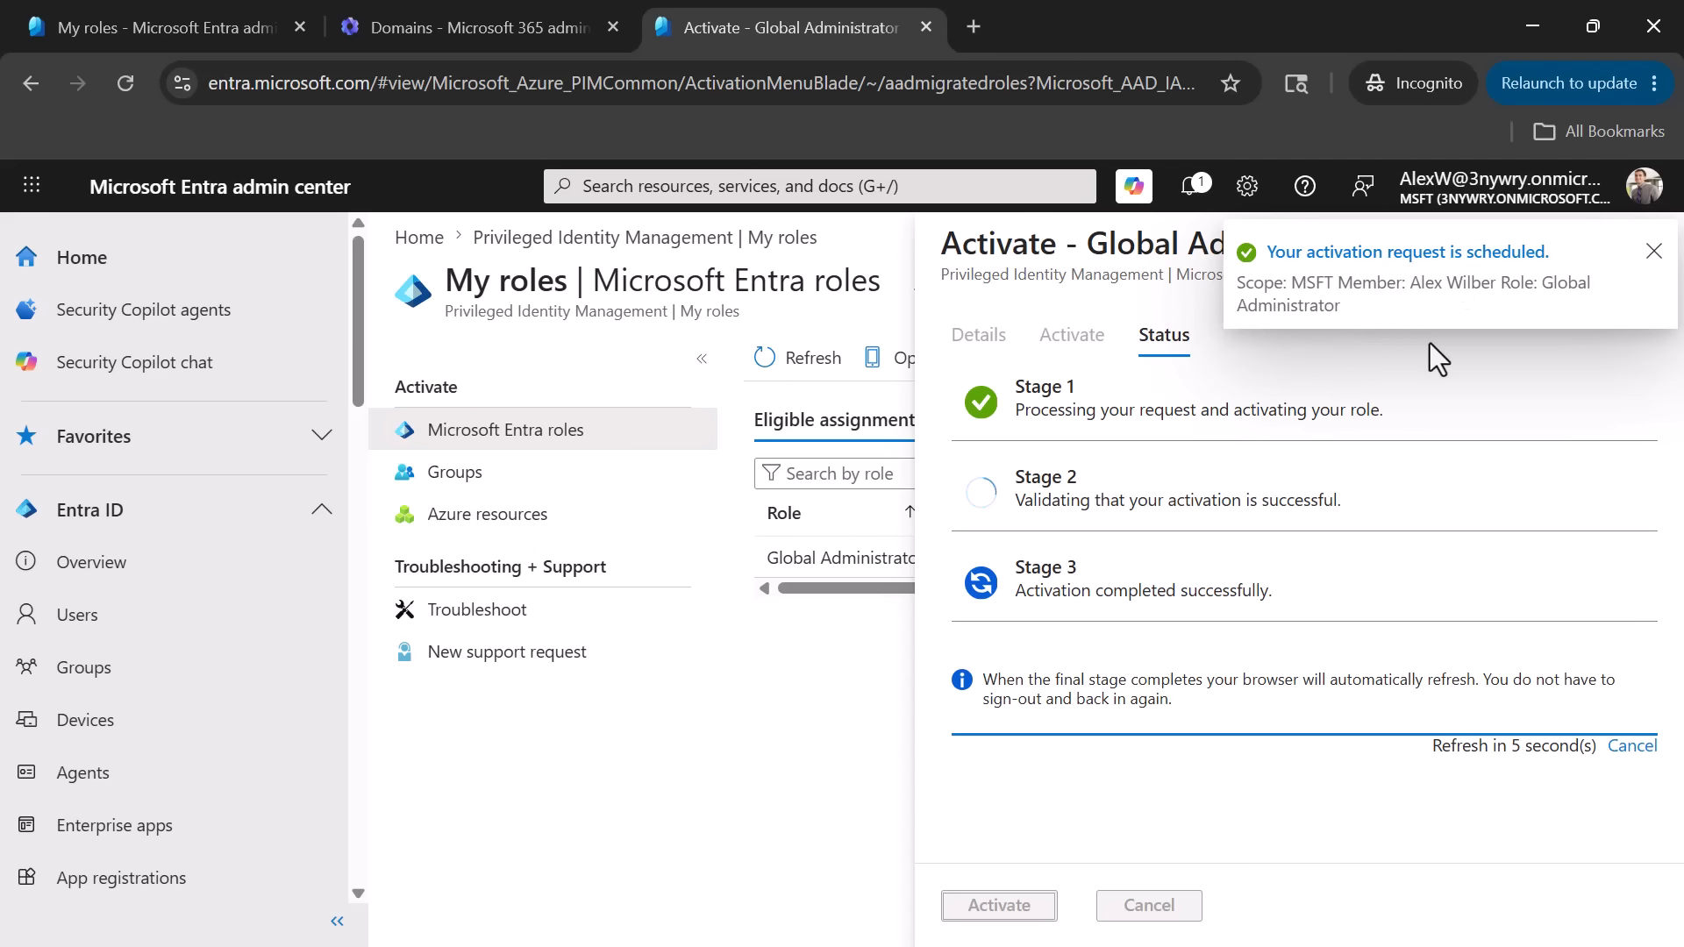
- Reload the Domains page in the Microsoft 365 admin center to apply the activated role, and open the wizard for adding a domain
click(455, 37)
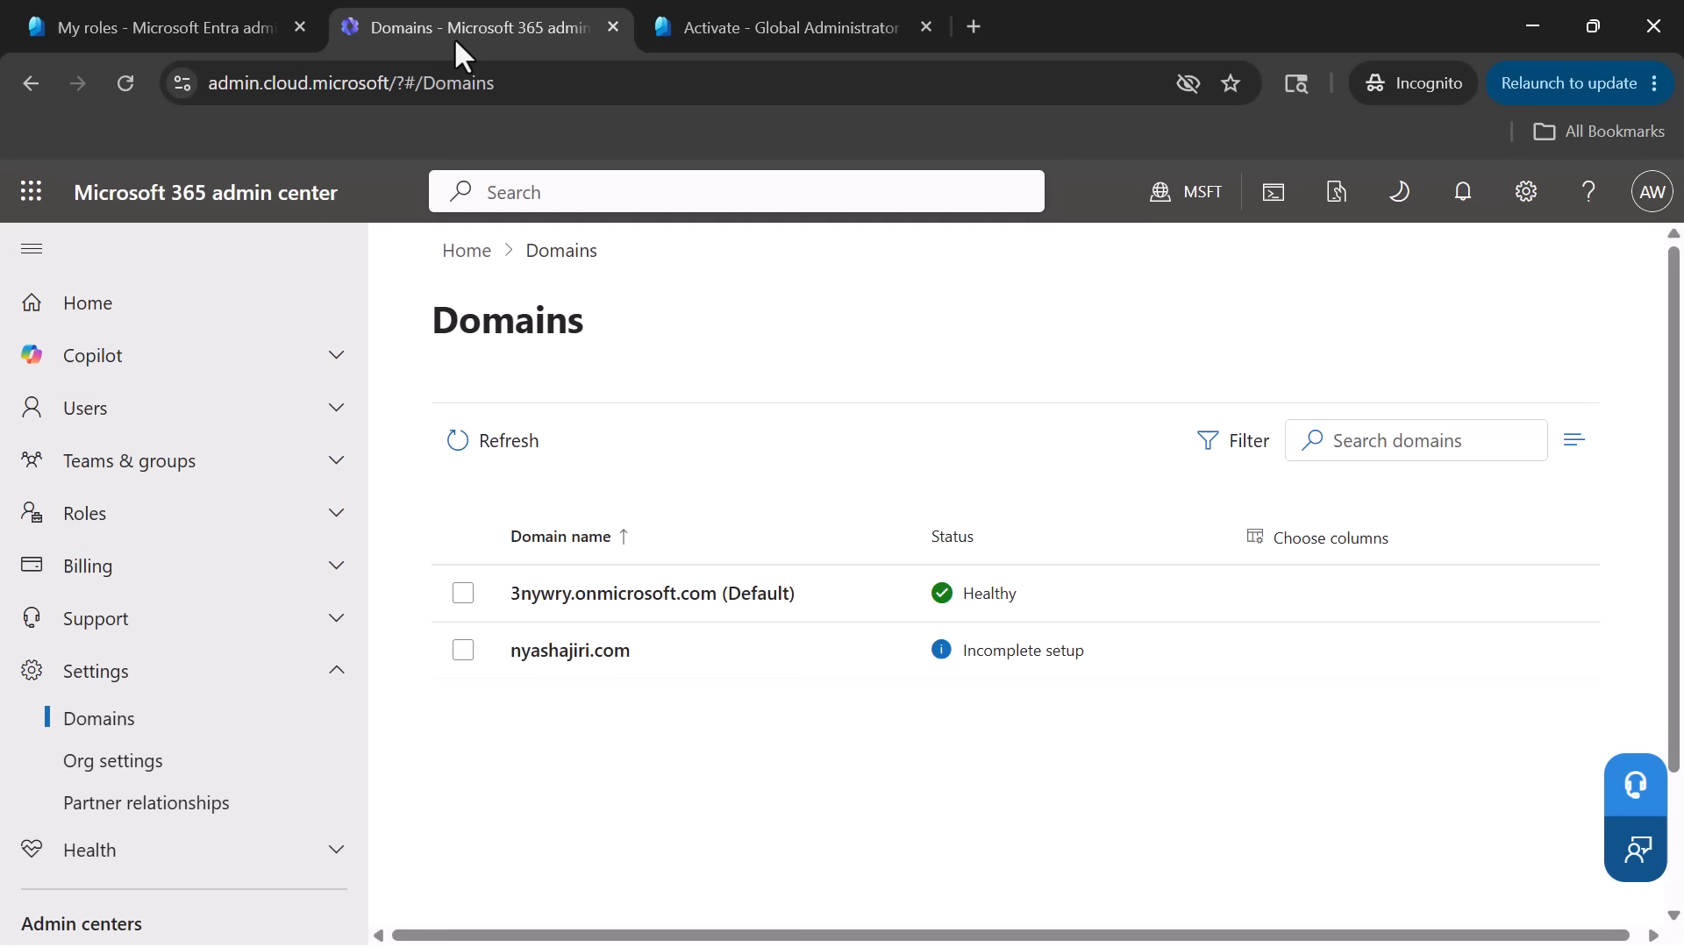
click(465, 445)
click(719, 34)
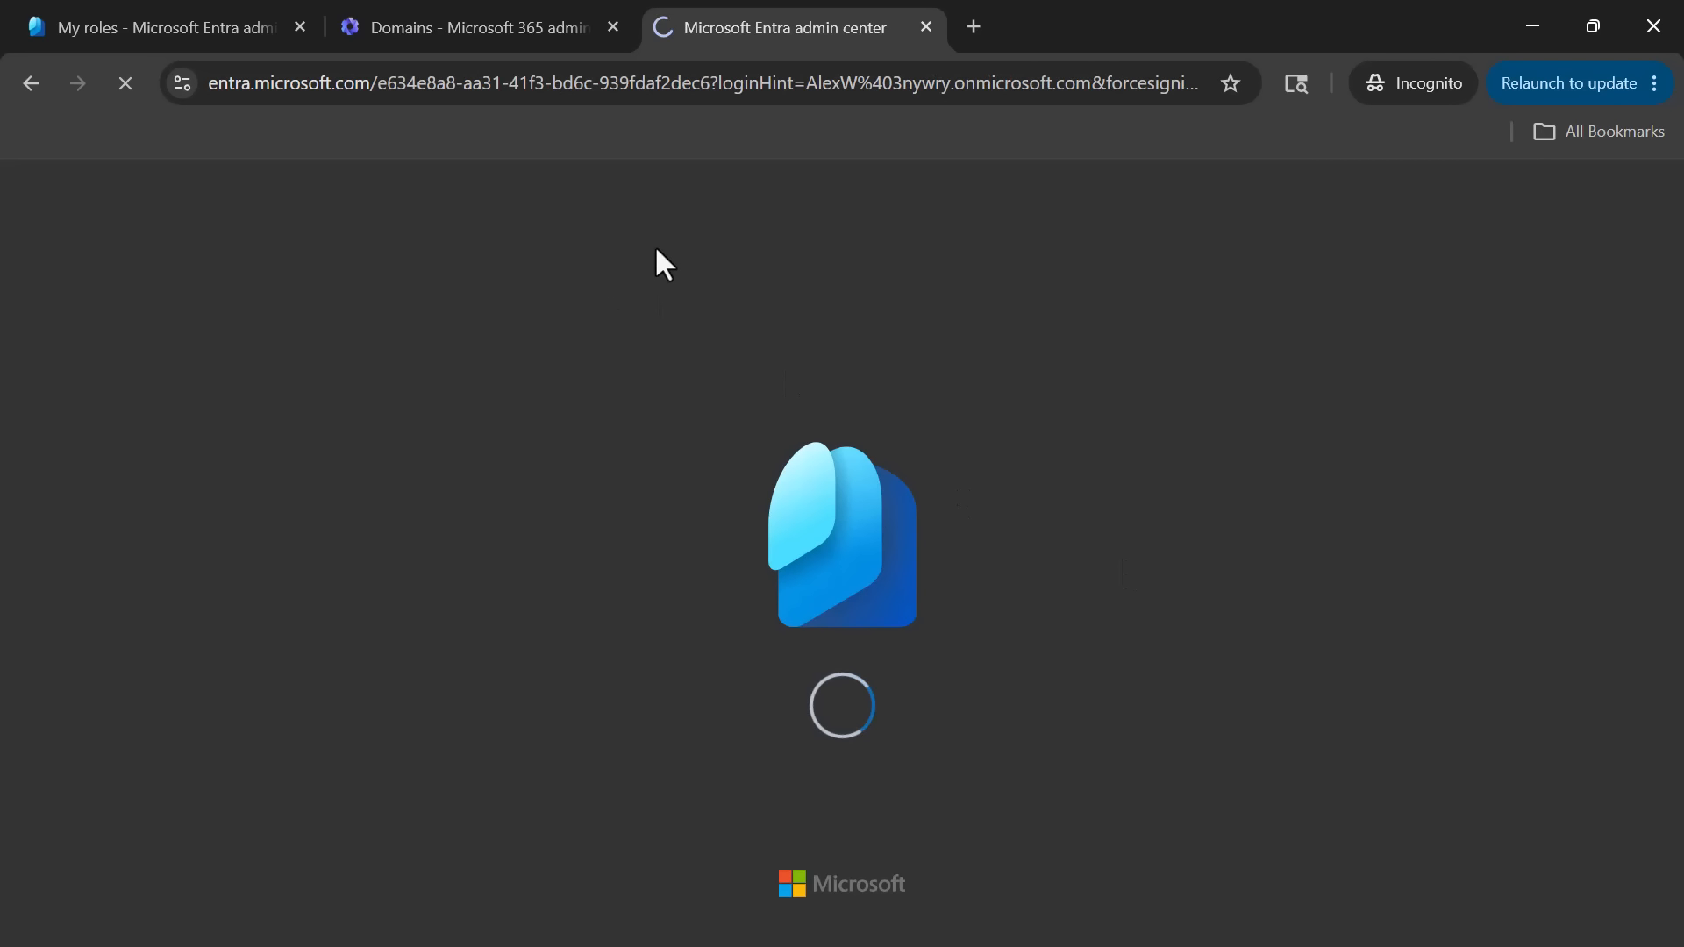
click(491, 35)
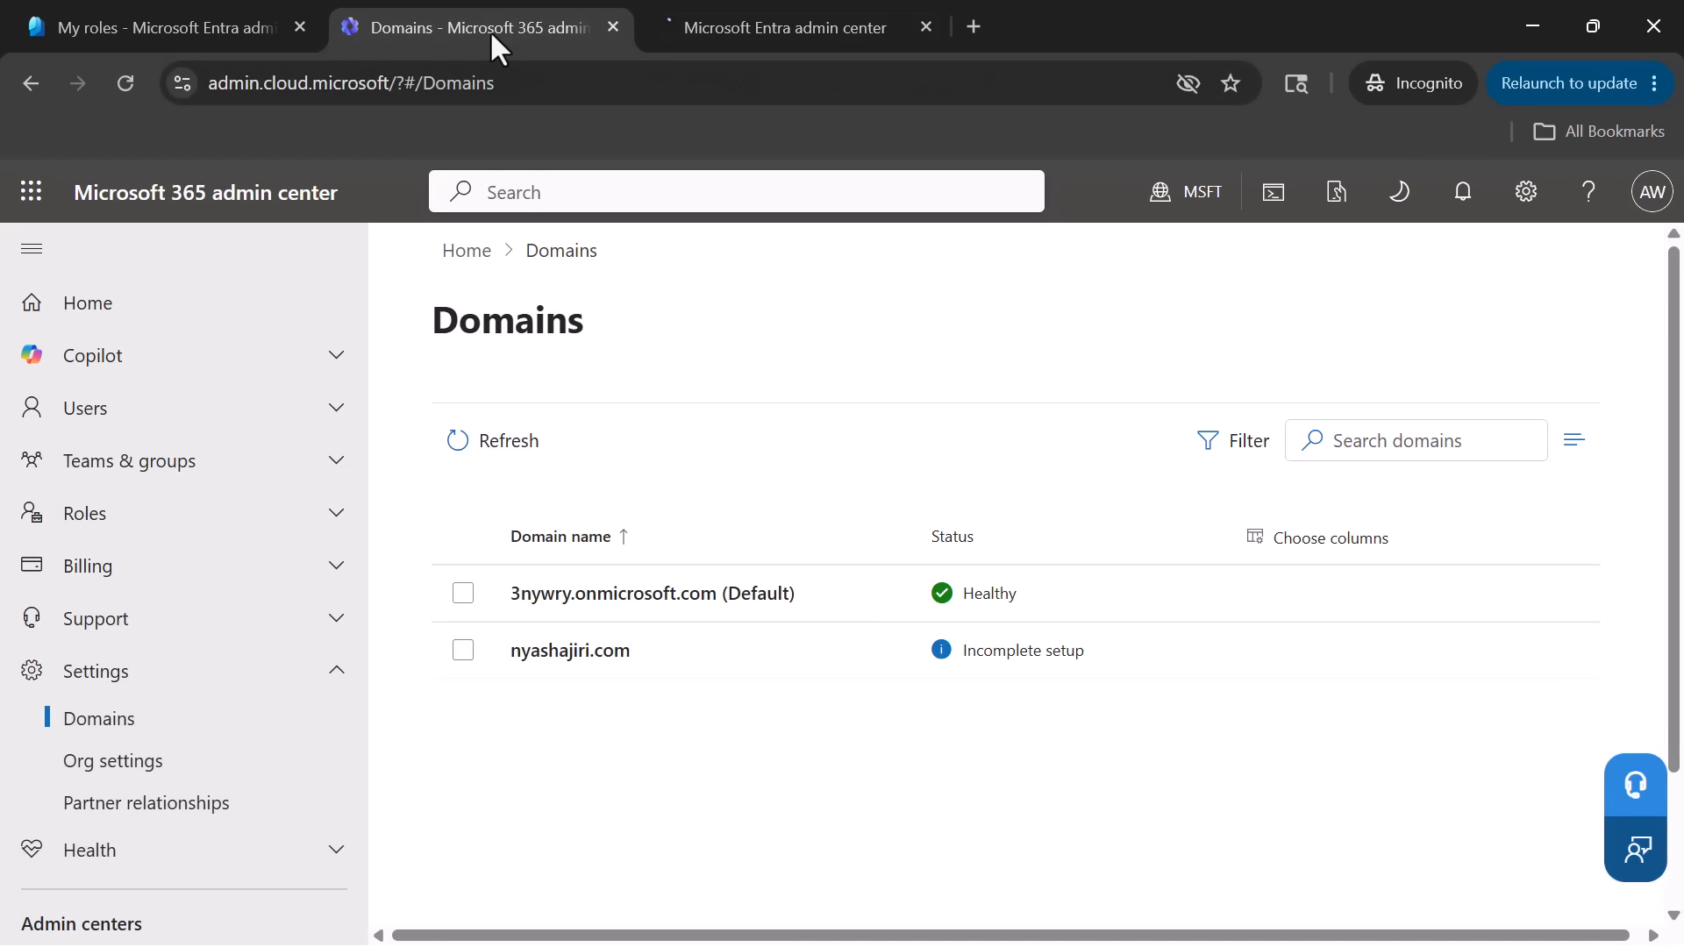
click(502, 454)
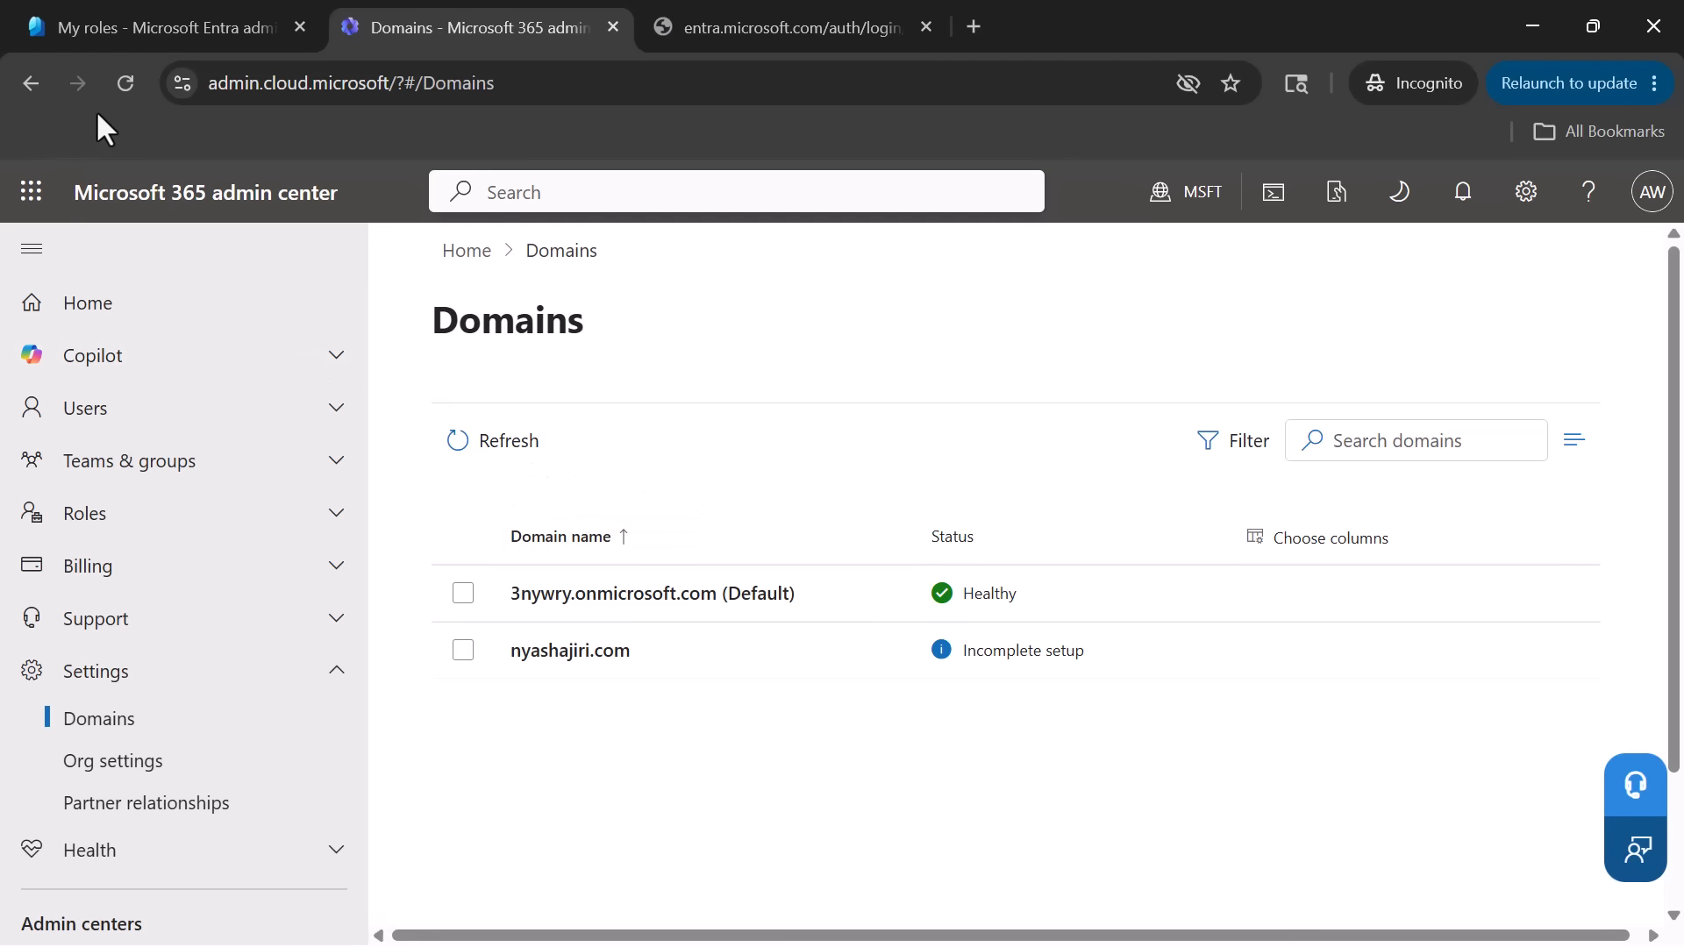
click(125, 86)
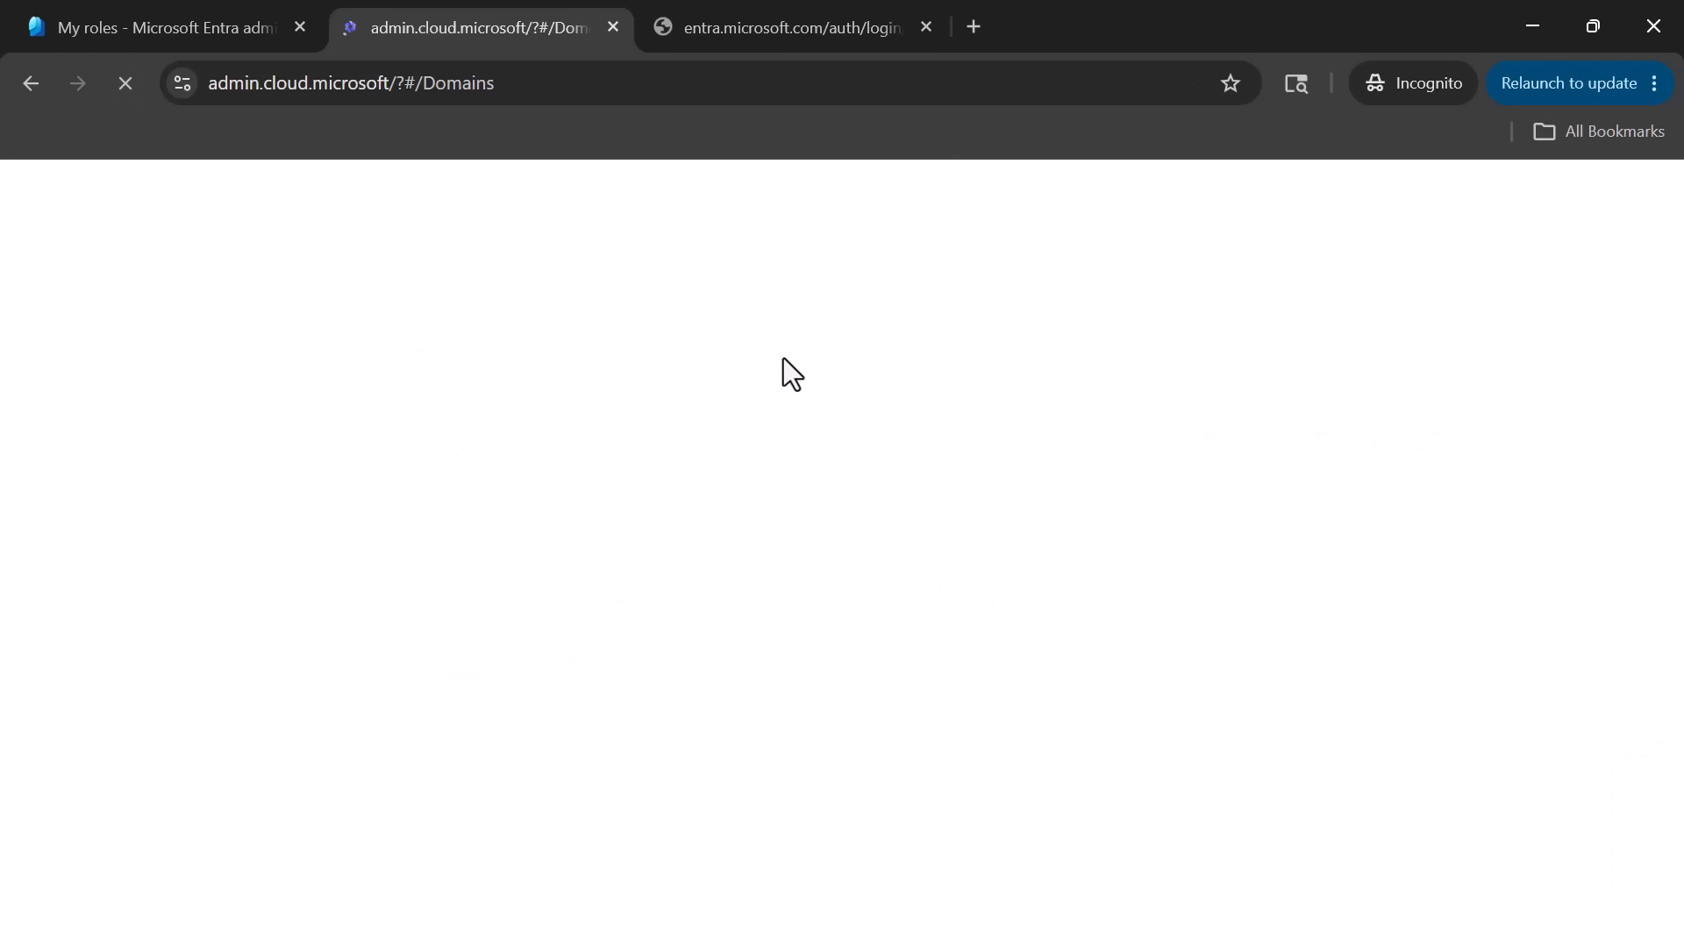
click(775, 27)
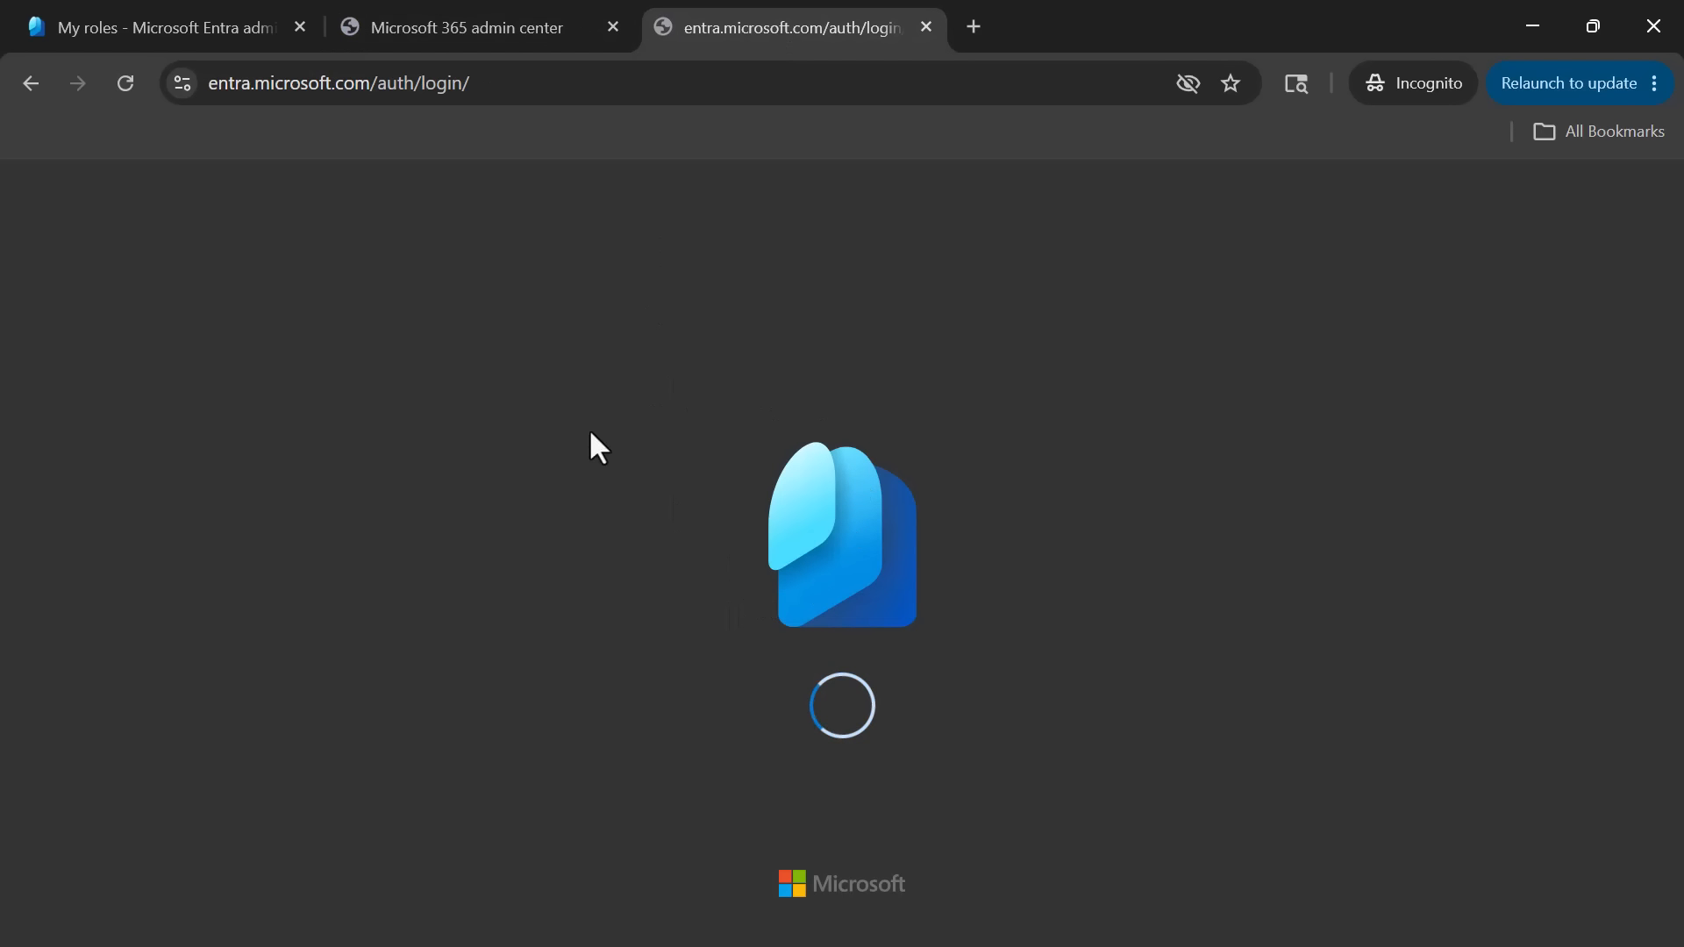
key(ctrl+shift+Tab)
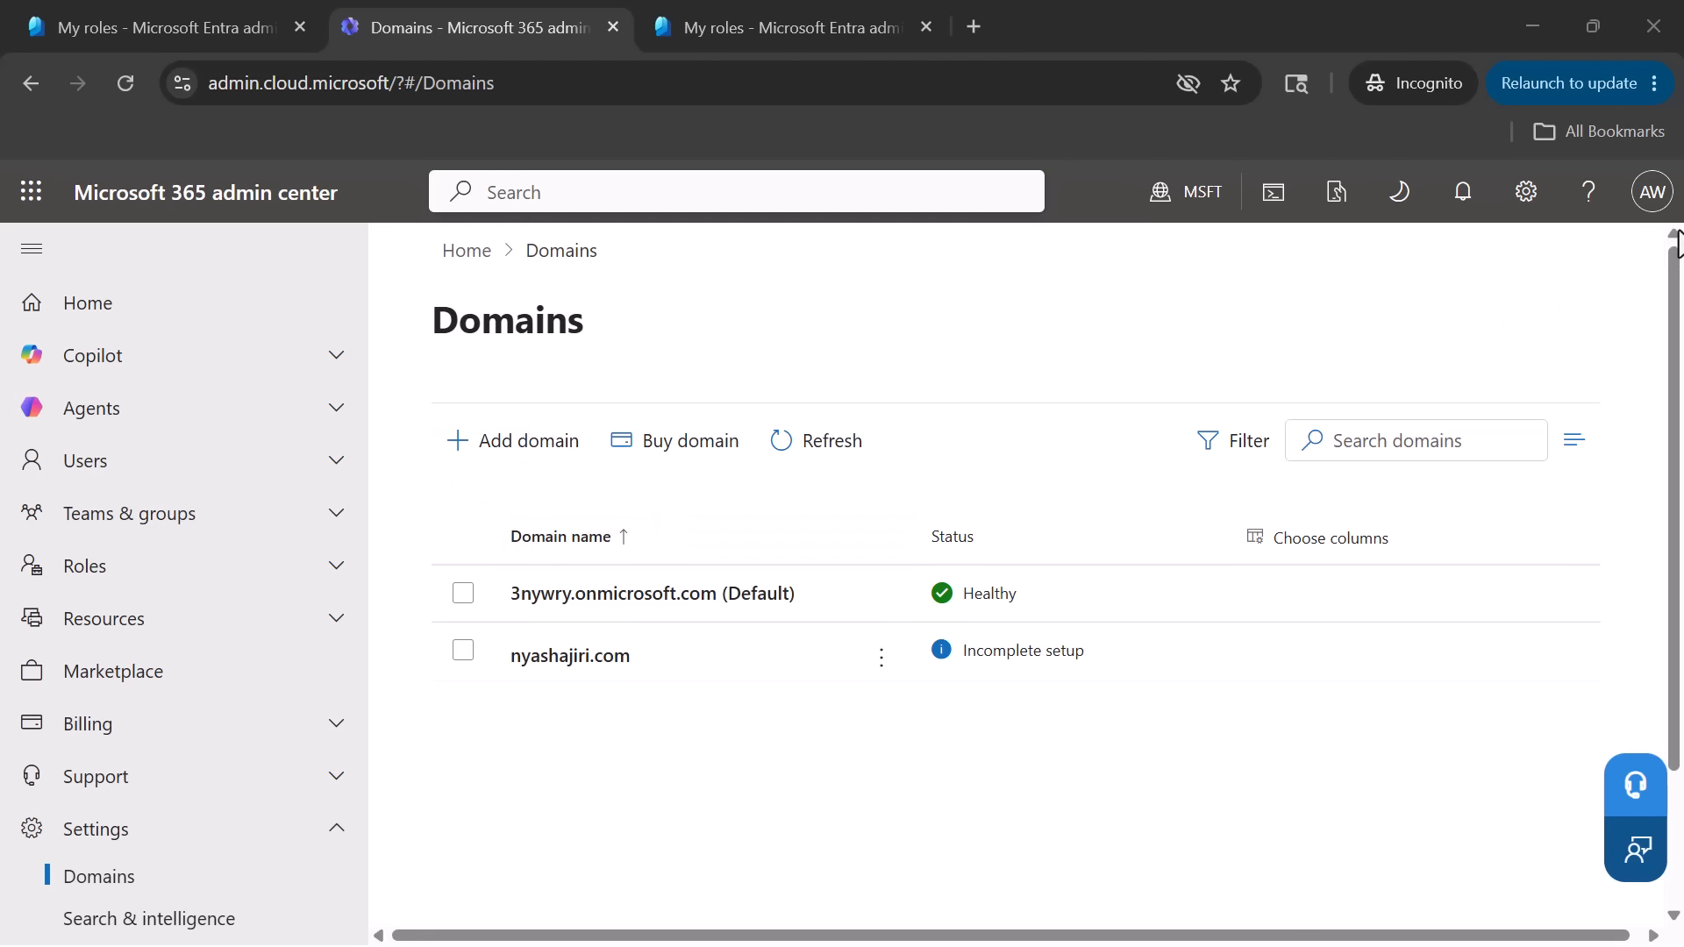
click(493, 458)
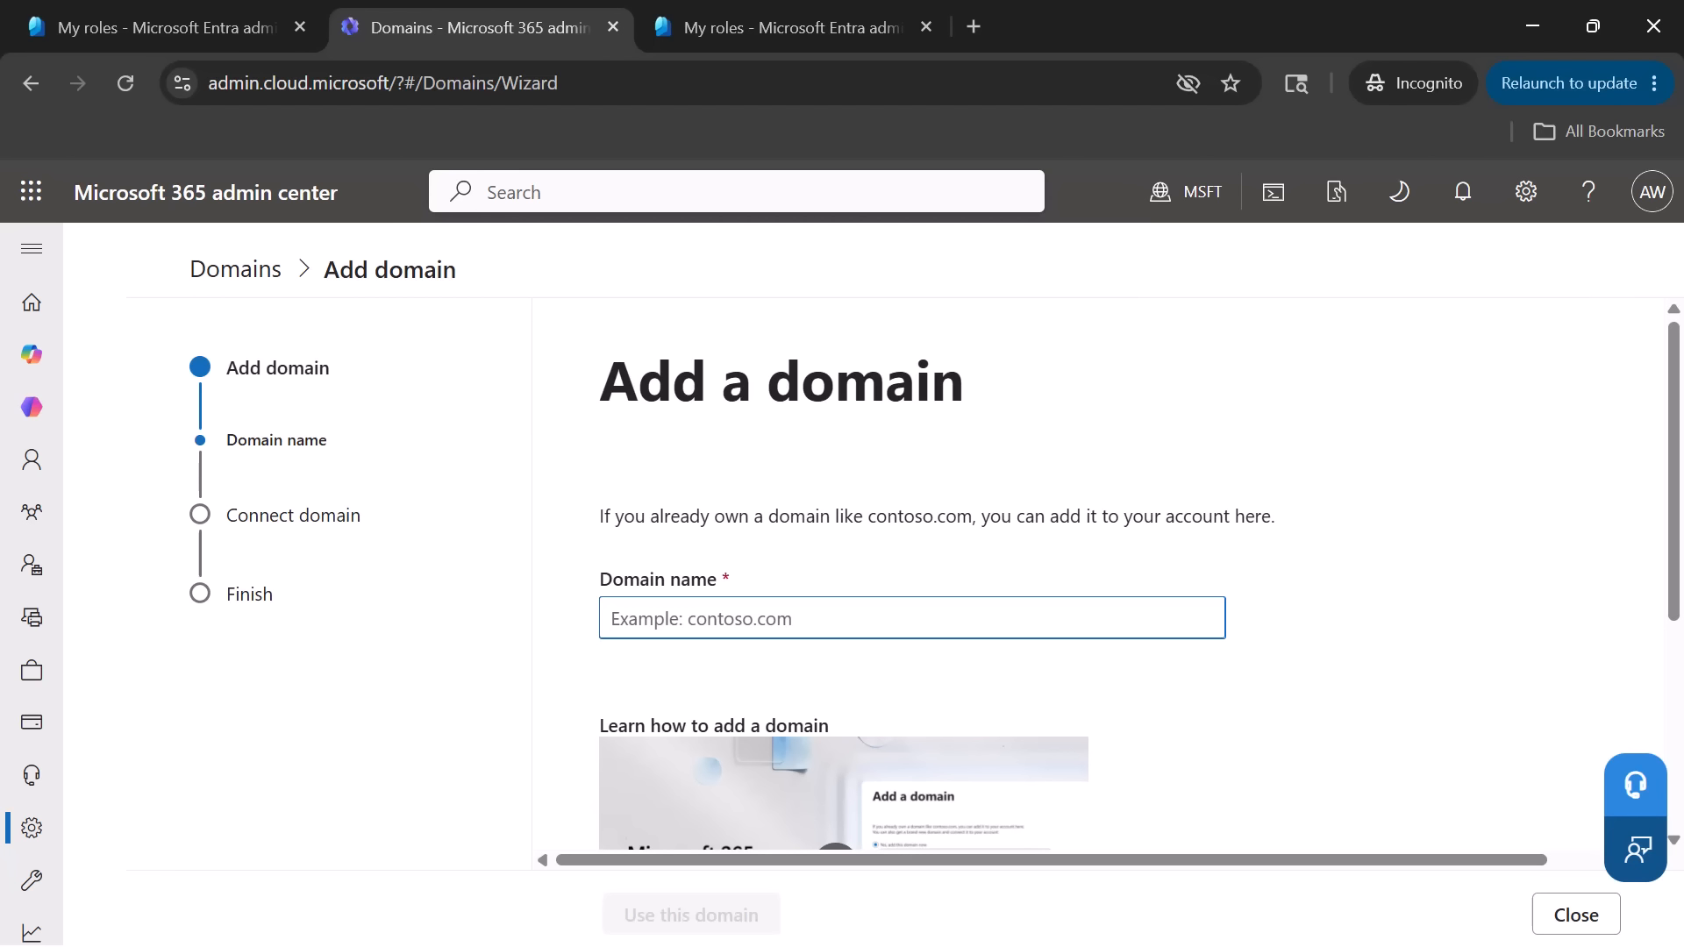
- Switch back to the administrator's Microsoft Entra session, review the requests awaiting approval and open the Privileged Identity Management role settings
key(alt+Tab)
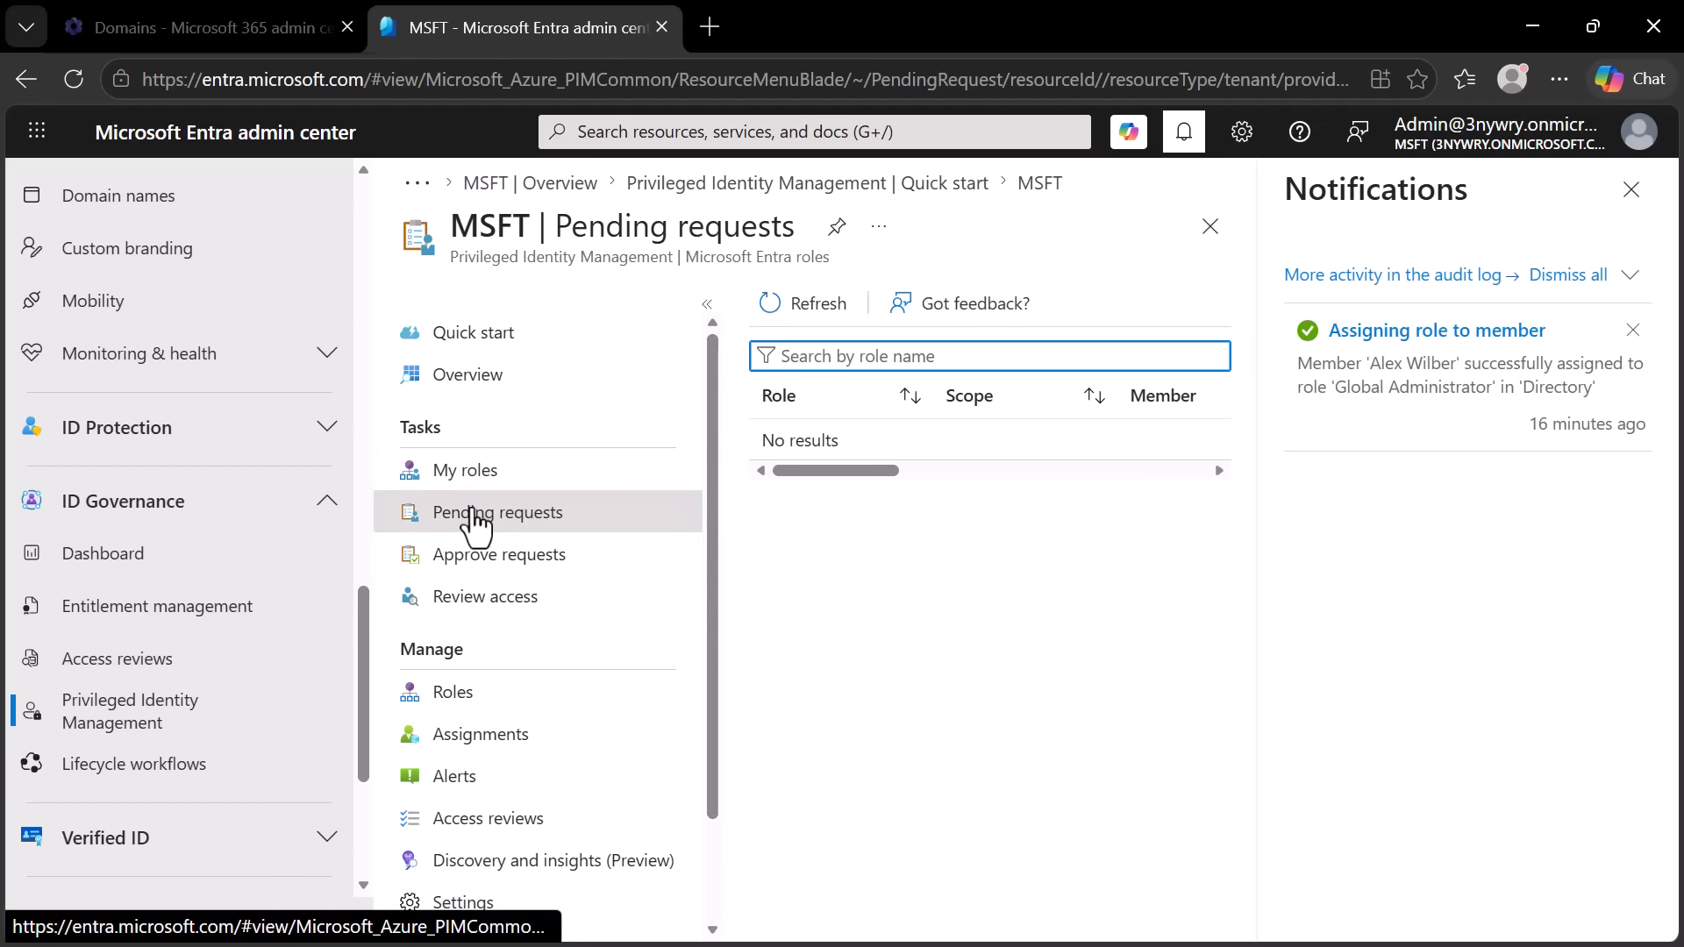
click(481, 572)
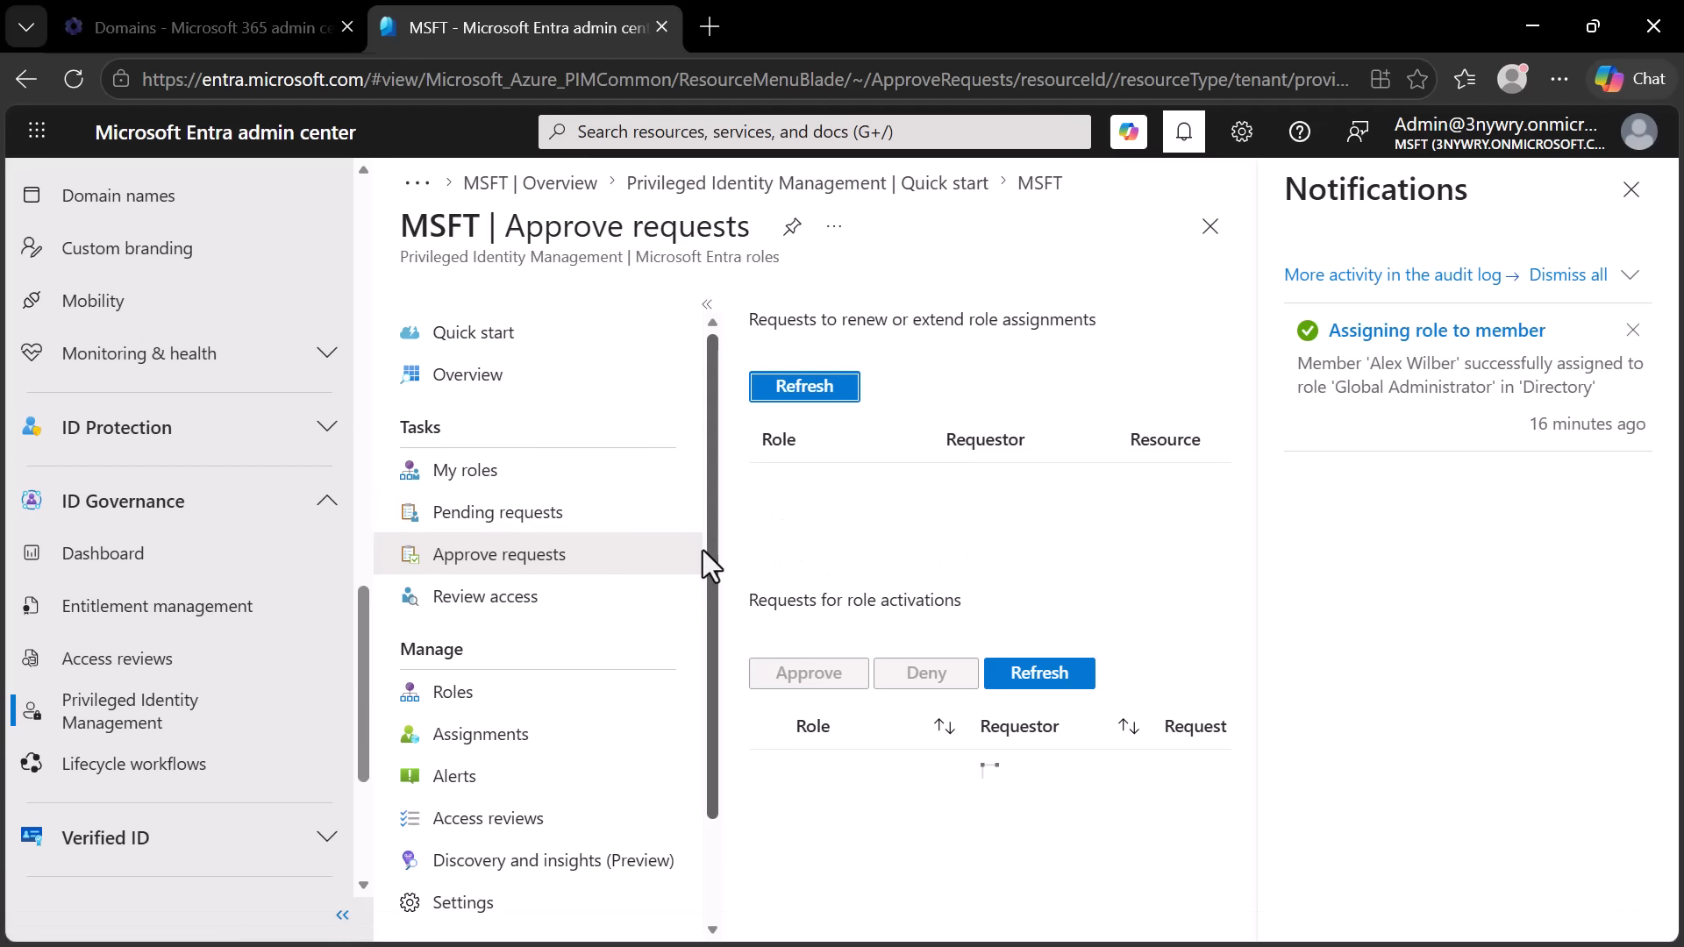
drag(708, 574, 668, 696)
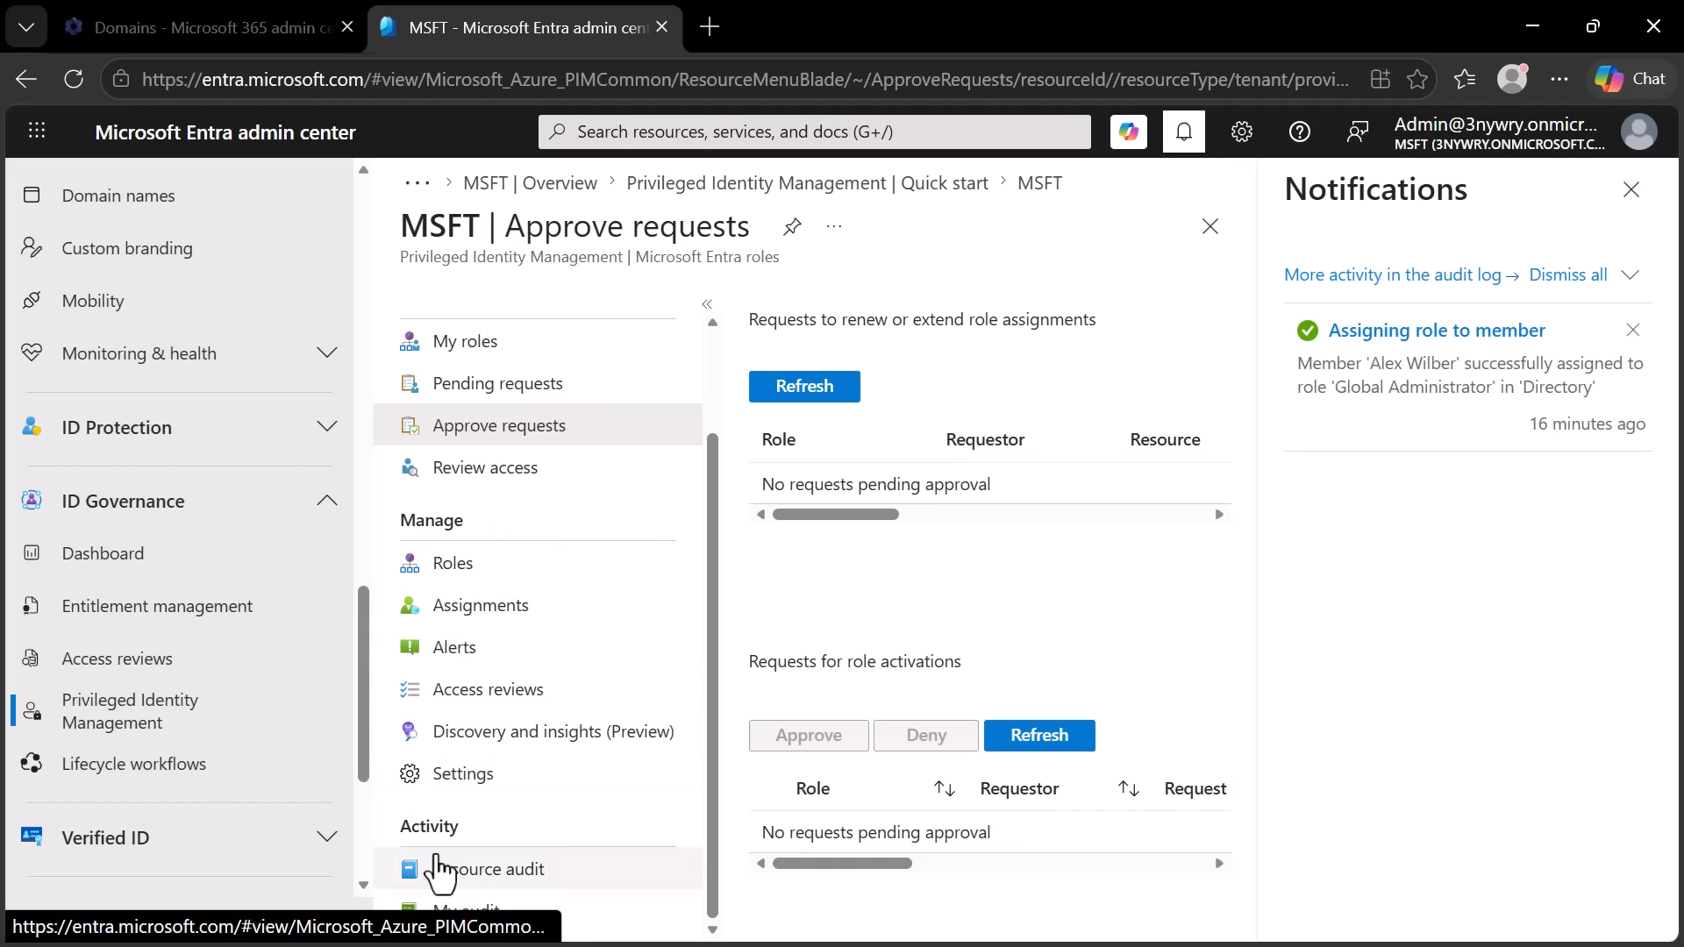
click(462, 786)
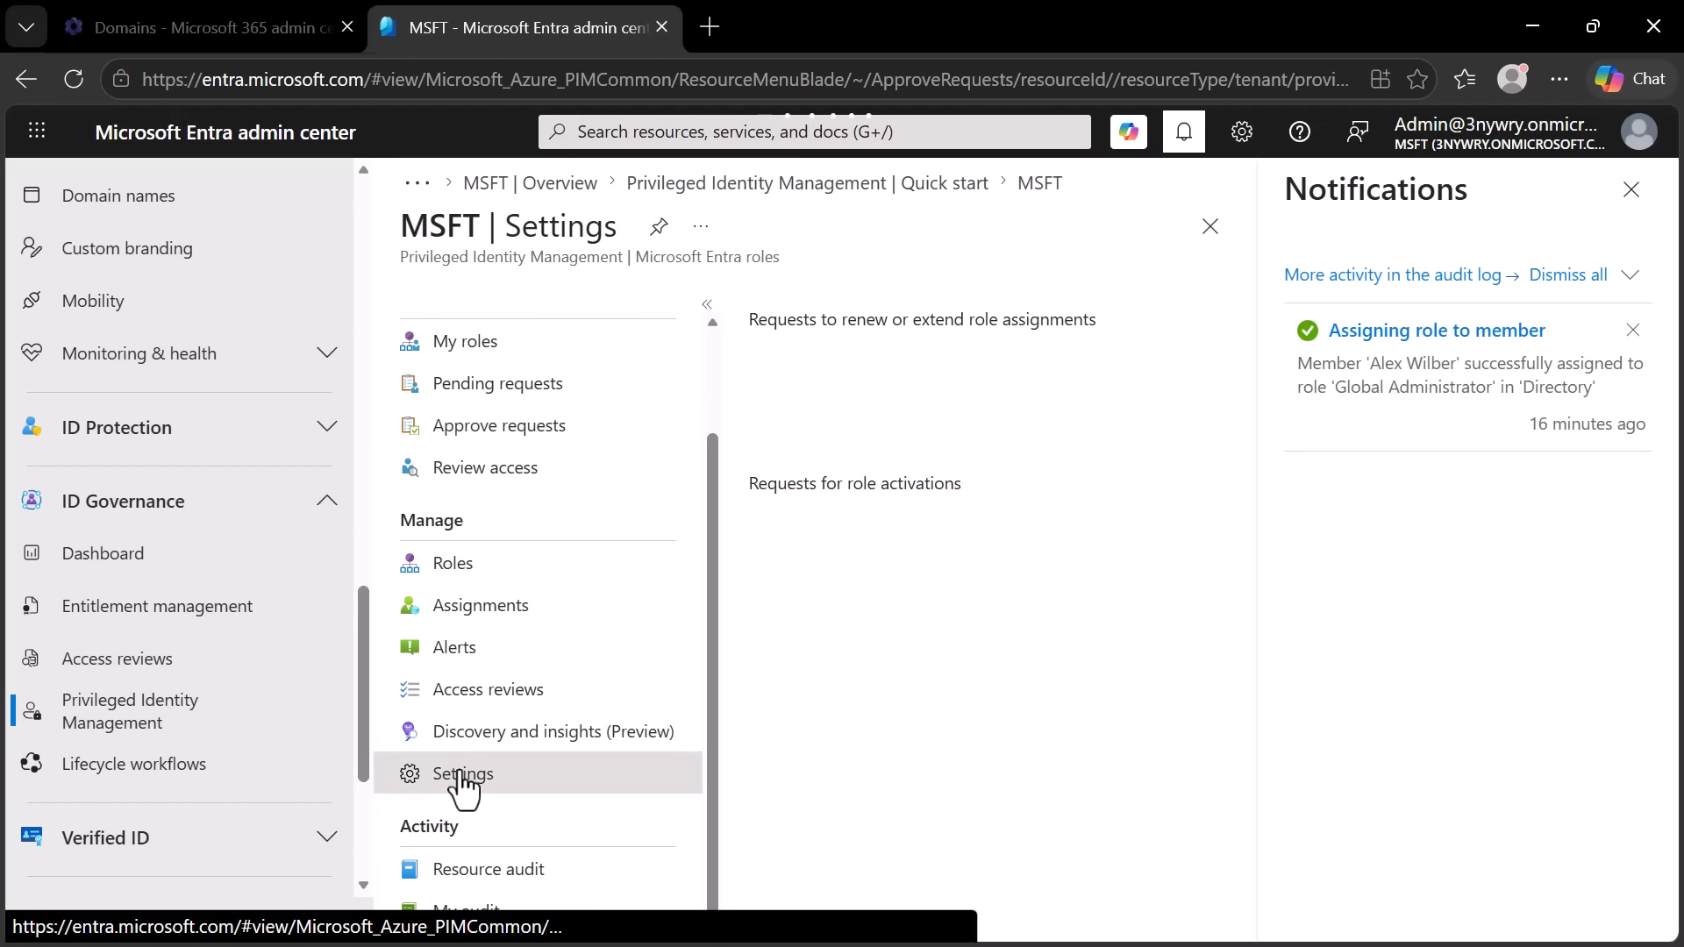